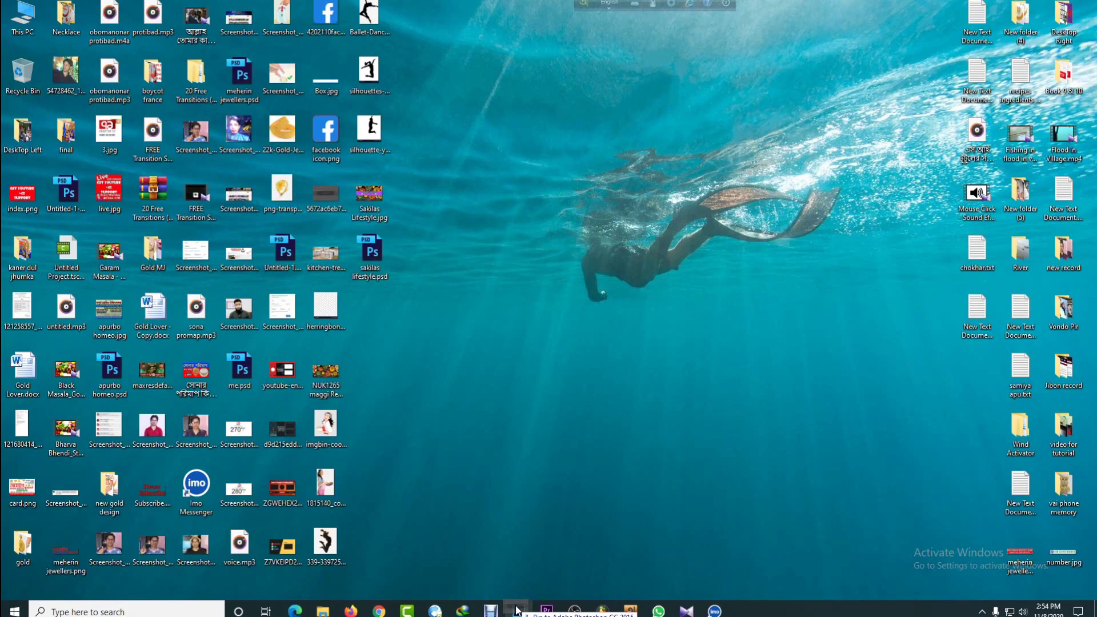
- Open ps d logo.psd in Photoshop and bring its green house layer into the Untitled-1 banner document
click(516, 610)
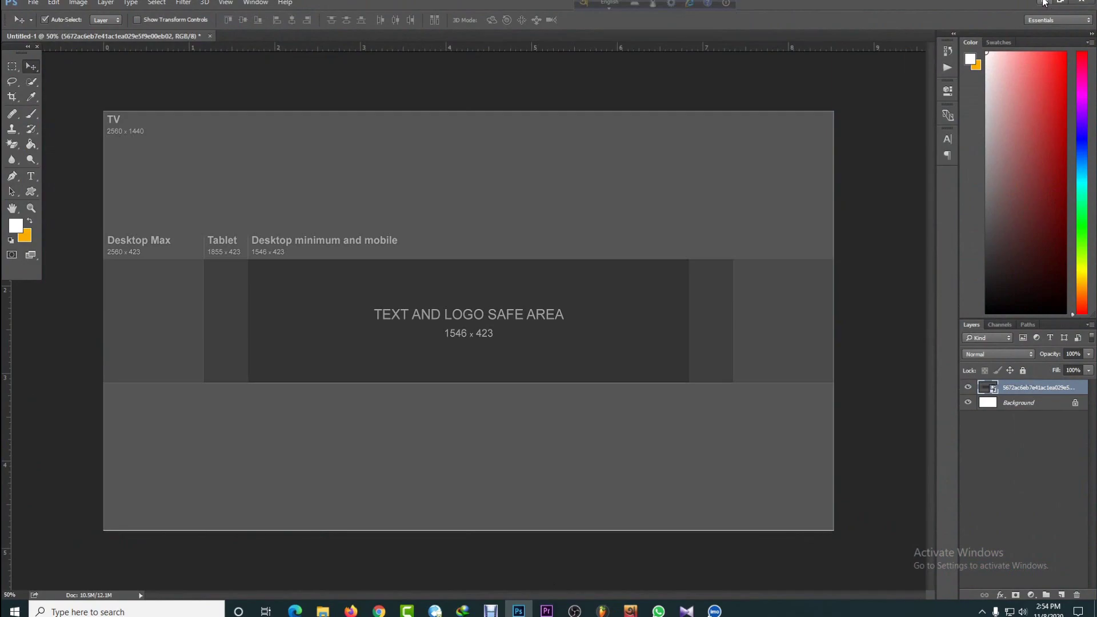
click(1044, 2)
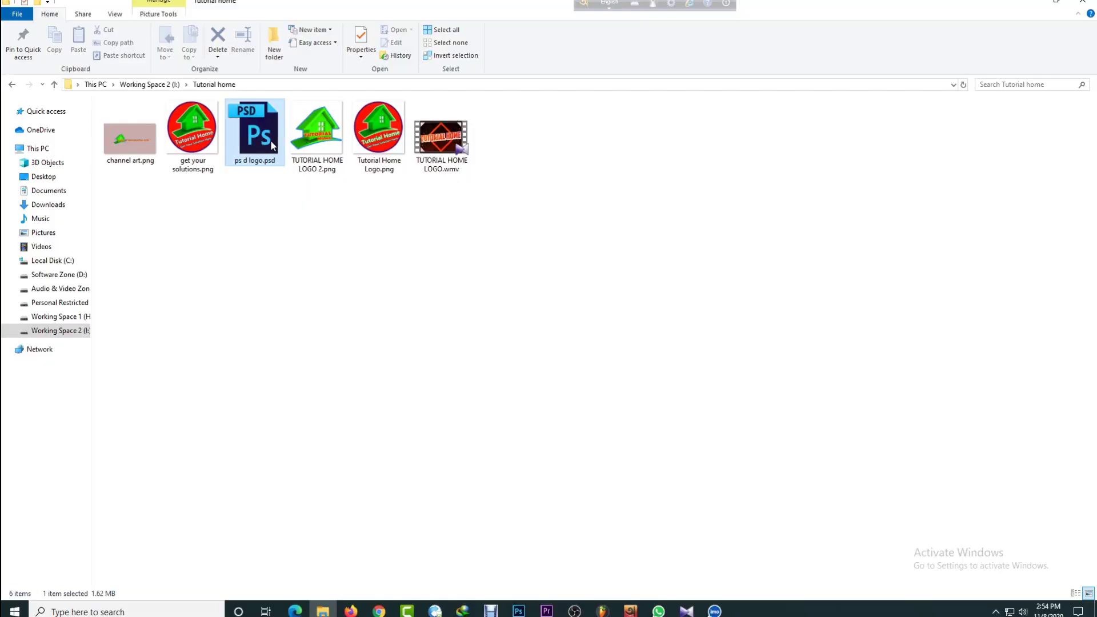
double_click(254, 138)
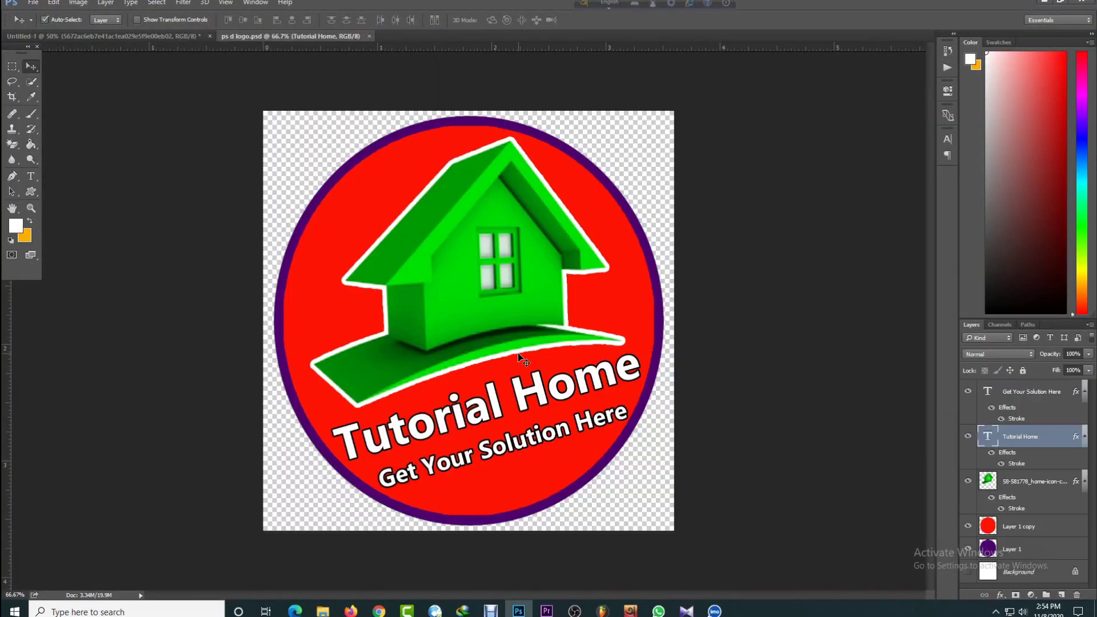
click(477, 263)
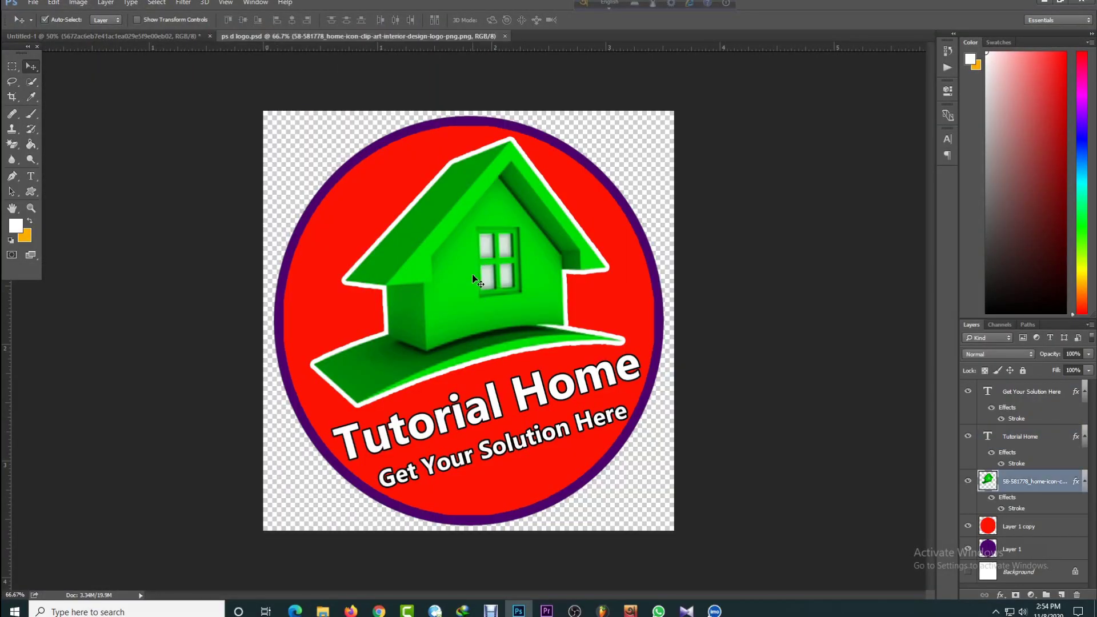
drag(471, 264, 111, 73)
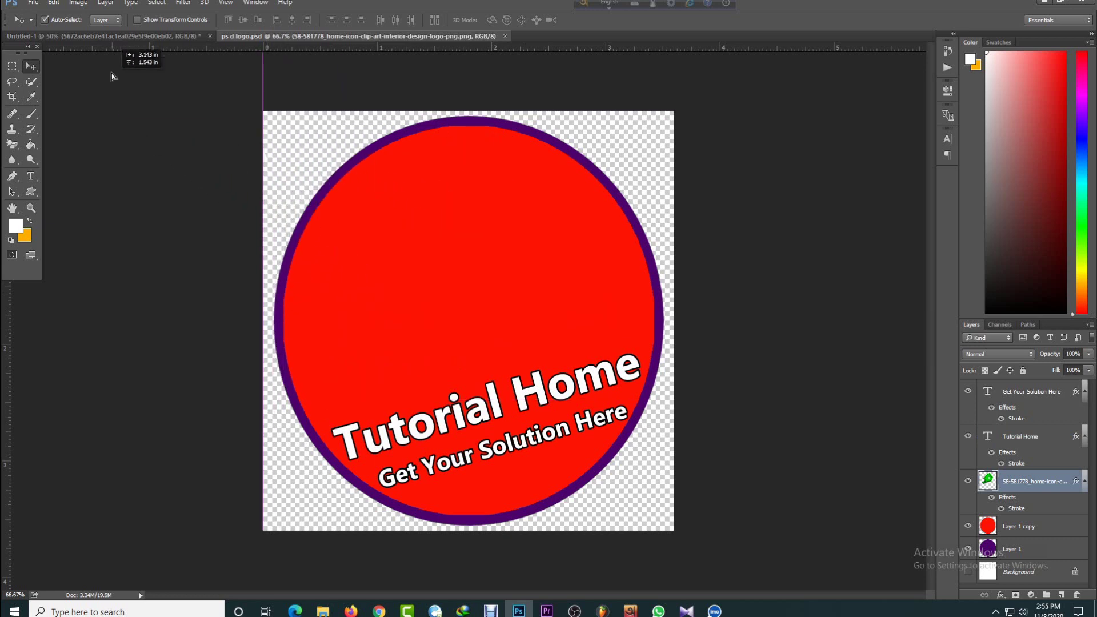
drag(109, 36, 394, 282)
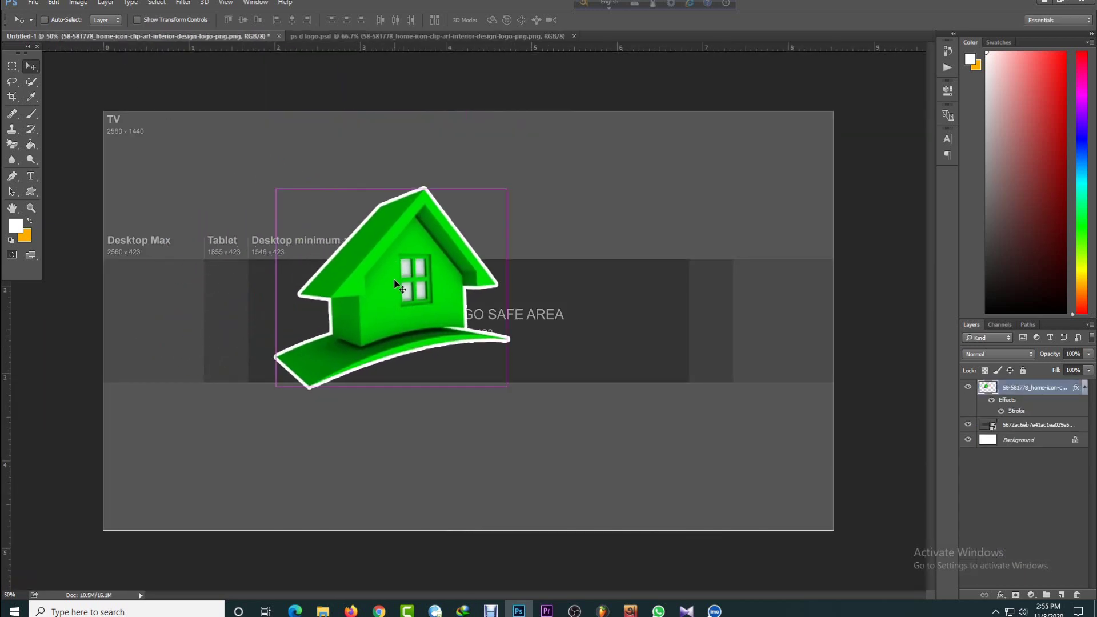
- Scale down the green house to the height of the text and logo safe area and place it at the area's left end
key(ctrl+t)
drag(504, 190, 414, 254)
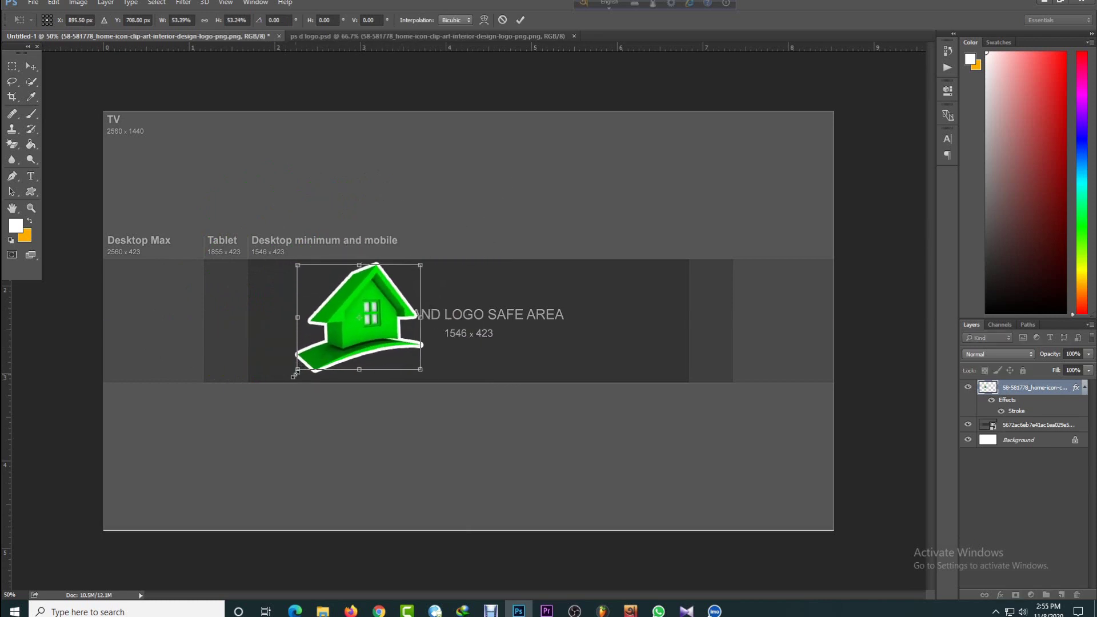
drag(297, 372, 287, 378)
drag(364, 333, 327, 329)
drag(384, 373, 385, 378)
key(Return)
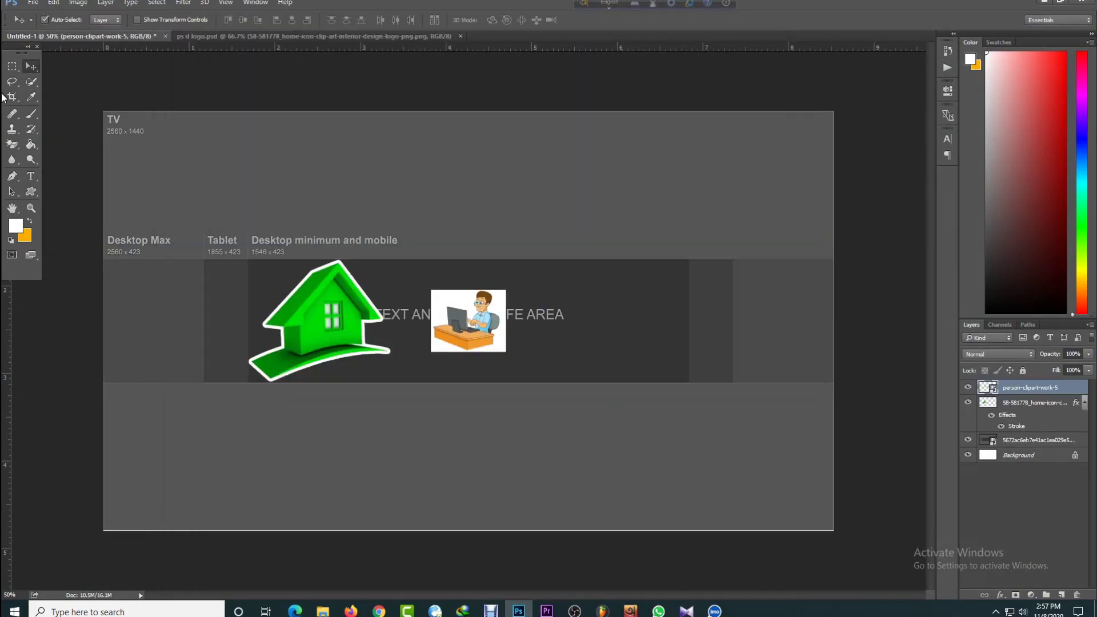
- Erase the white background around the person-clipart-work-5 image with the Magic Eraser tool
key(shift+e)
click(501, 301)
key(Return)
scroll(477, 332, up, 5)
click(448, 306)
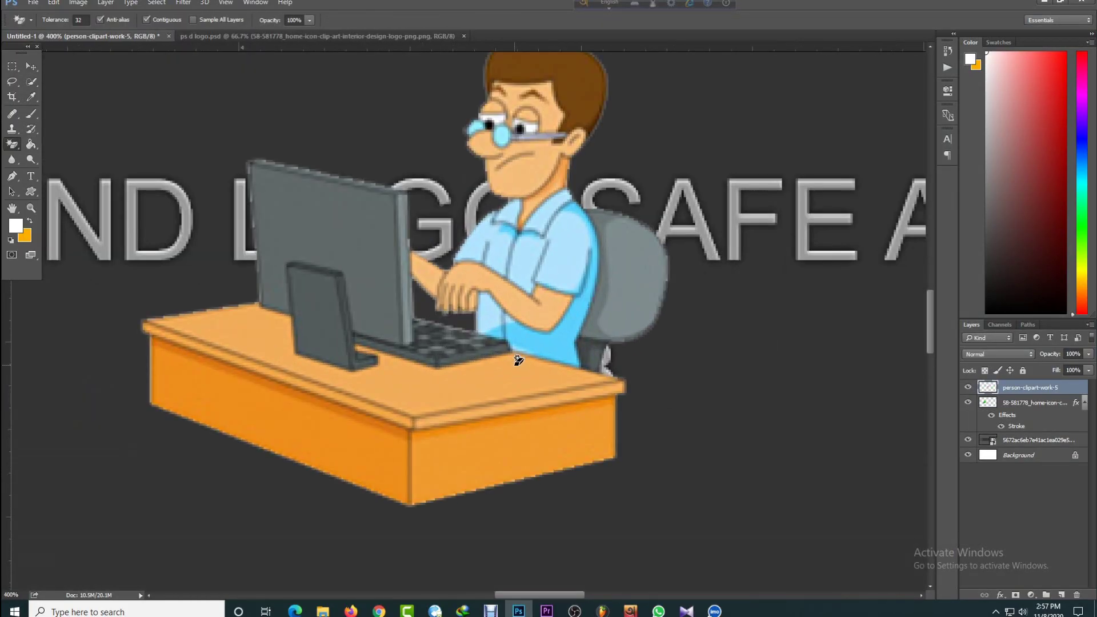
scroll(547, 299, down, 4)
alt+click(547, 298)
- Move the person clipart to the right end of the safe area and enlarge it to about twice its size, filling the area's height
key(v)
drag(483, 320, 677, 347)
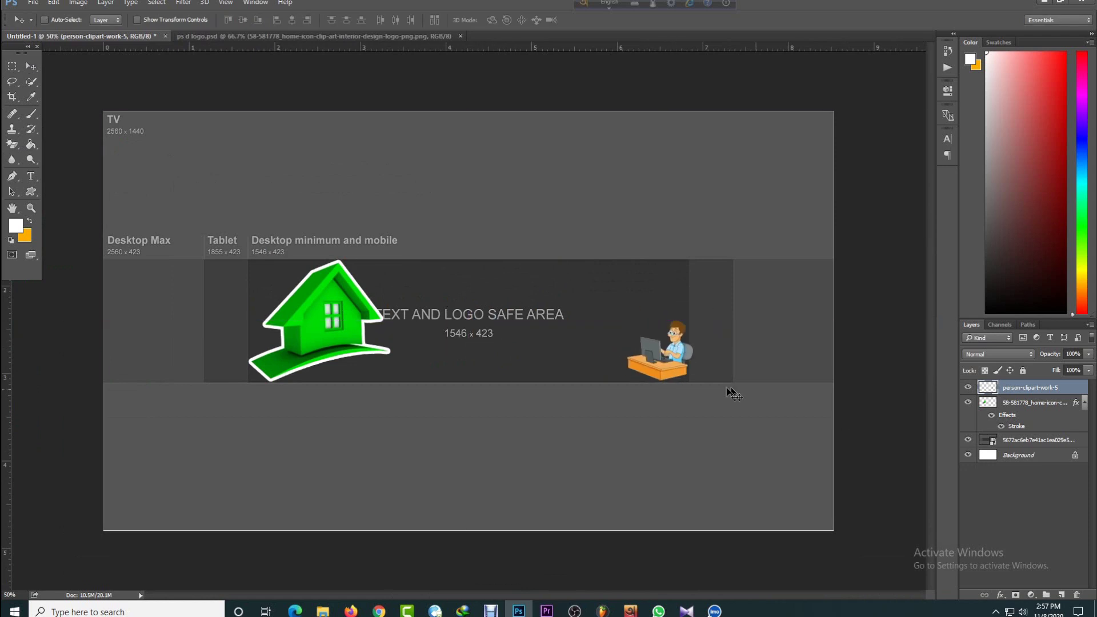
key(ctrl+t)
drag(626, 320, 571, 247)
key(Left)
key(Left)
key(Left)
key(Left)
key(Left)
key(Left)
key(Left)
key(Left)
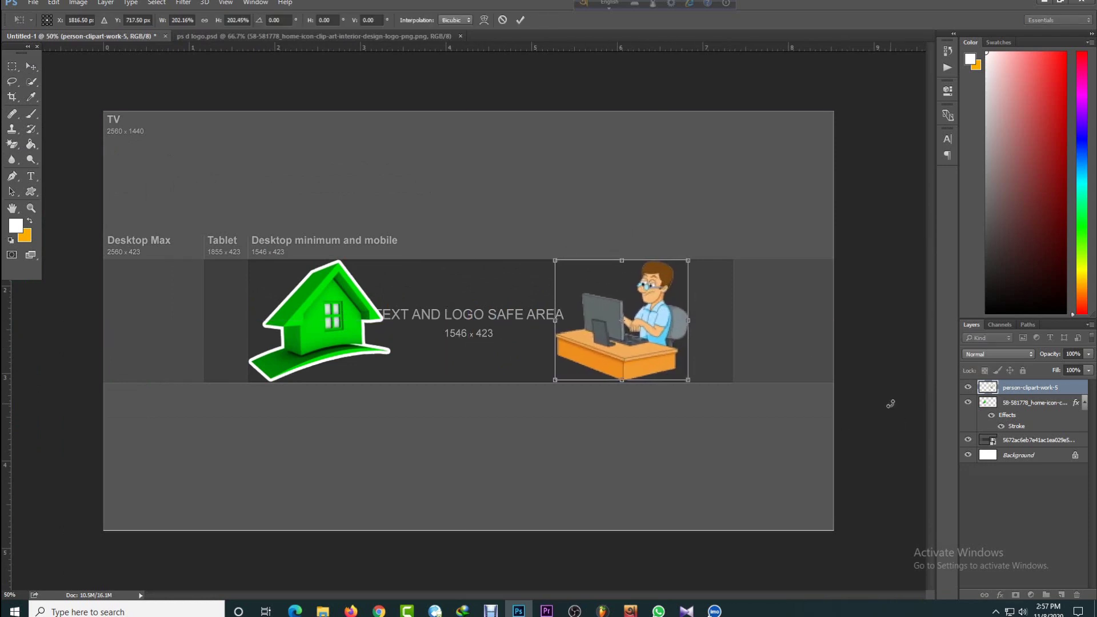
drag(689, 380, 692, 383)
key(Return)
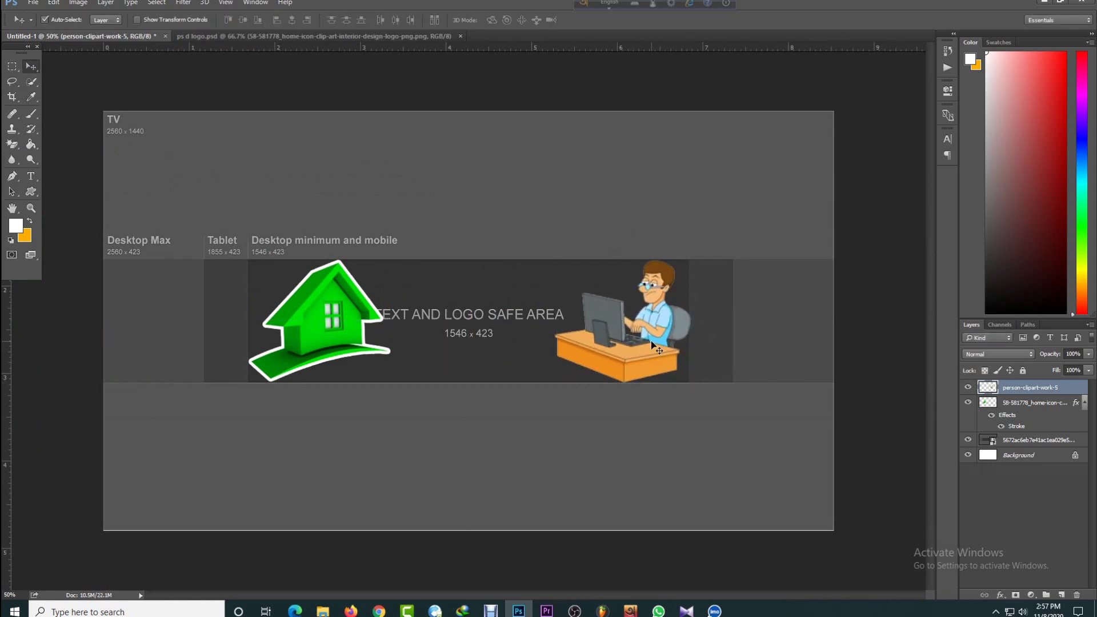
- Narrow the person clipart from its left side, keeping it against the safe area's right edge
key(ctrl+t)
drag(555, 320, 596, 320)
key(Return)
- Add the text "Tutorial Home", scale it down and place it between the house and the clipart in the upper safe area
key(t)
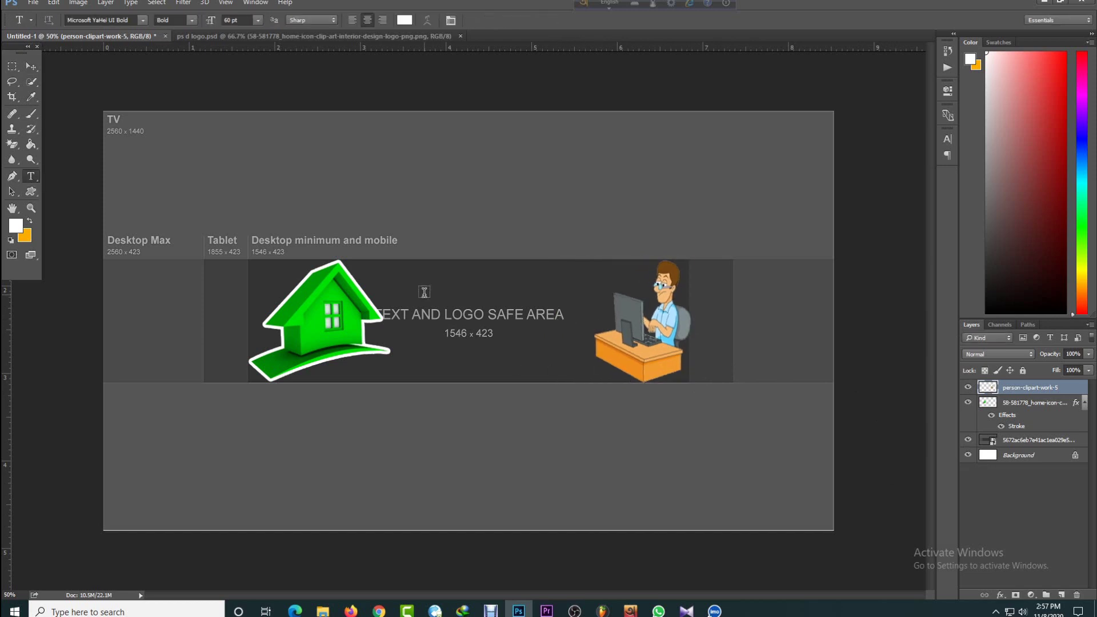
click(398, 314)
text(Tutorial Home)
key(ctrl+Return)
key(ctrl+t)
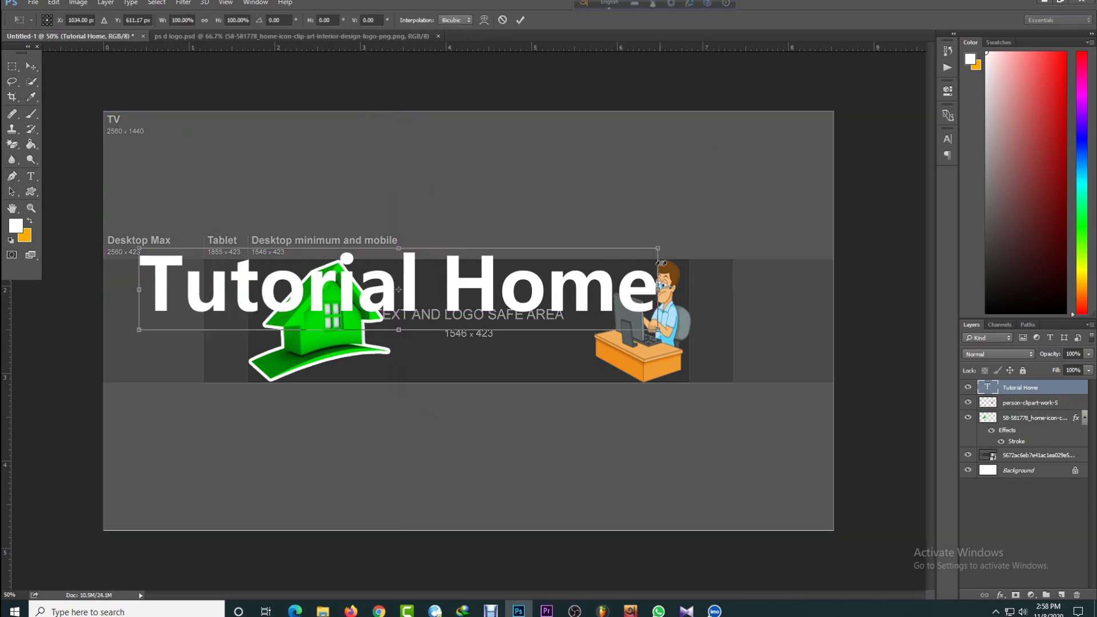
drag(657, 248, 368, 293)
drag(352, 318, 567, 297)
key(Return)
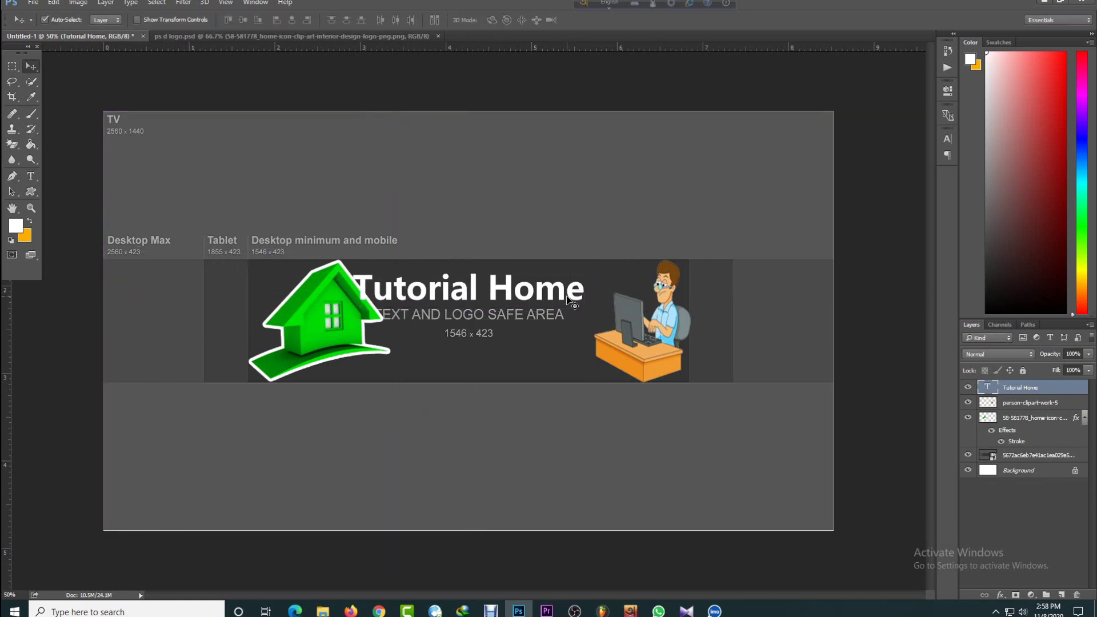
- Narrow the green house from its right side to make room for the "Tutorial Home" title
click(320, 320)
key(ctrl+t)
drag(391, 320, 367, 320)
key(Return)
- Widen the person clipart leftward to about 110% so it meets the end of the title
click(600, 326)
key(ctrl+t)
key(Return)
click(649, 360)
key(ctrl+t)
drag(594, 321, 582, 322)
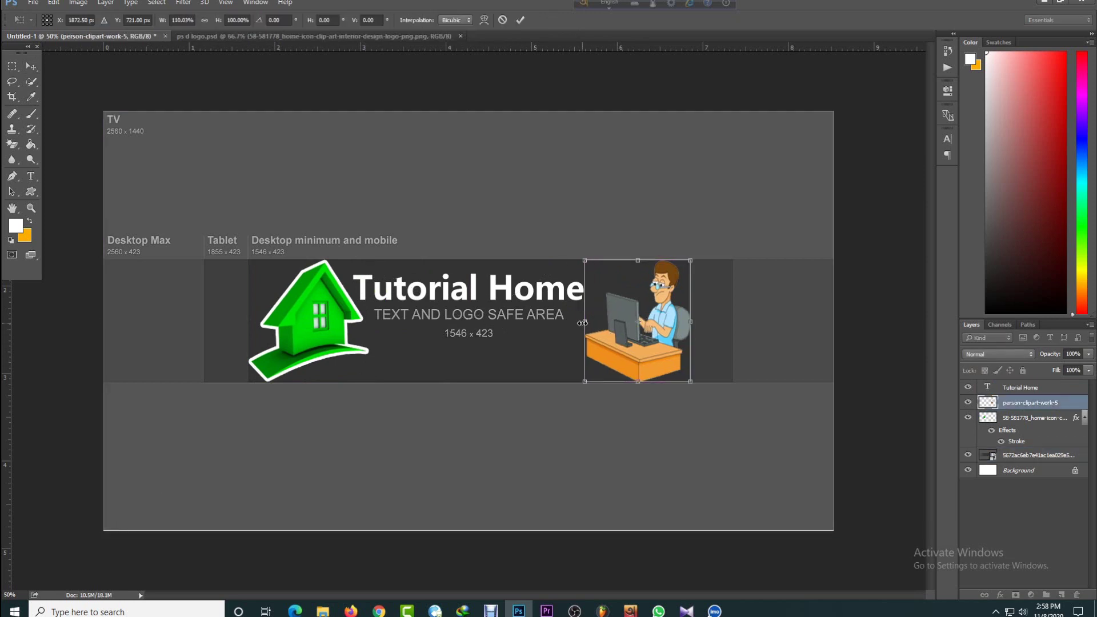
key(Return)
- Add the text ".Learn .Work .Earn", scale it to about 43% and place it along the lower edge of the safe area
click(33, 176)
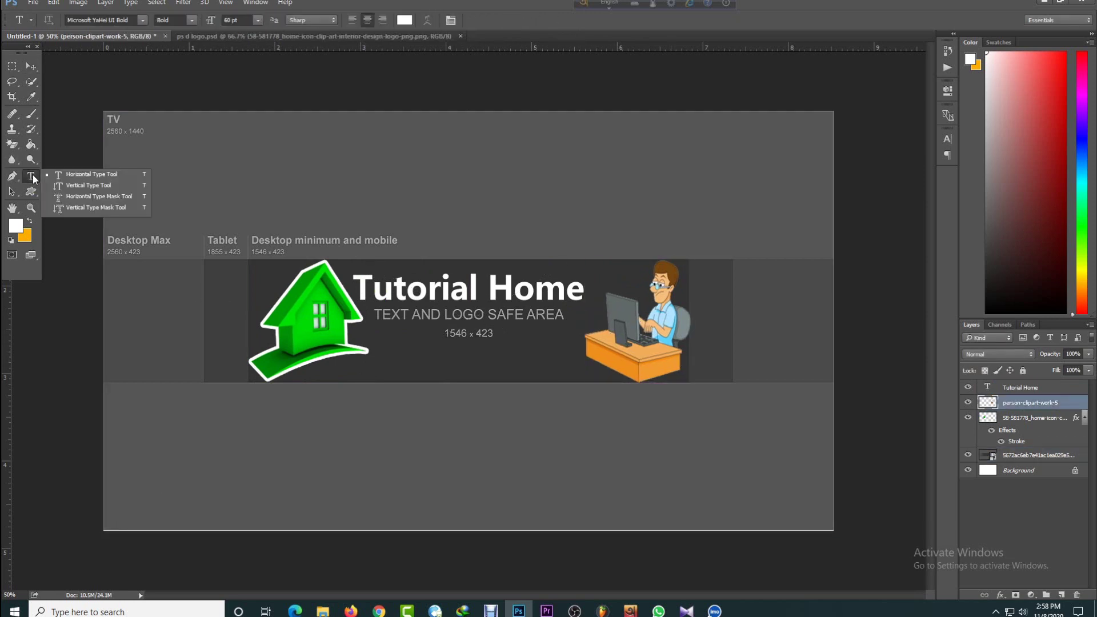
click(377, 349)
text(.Learn .Work .Earn)
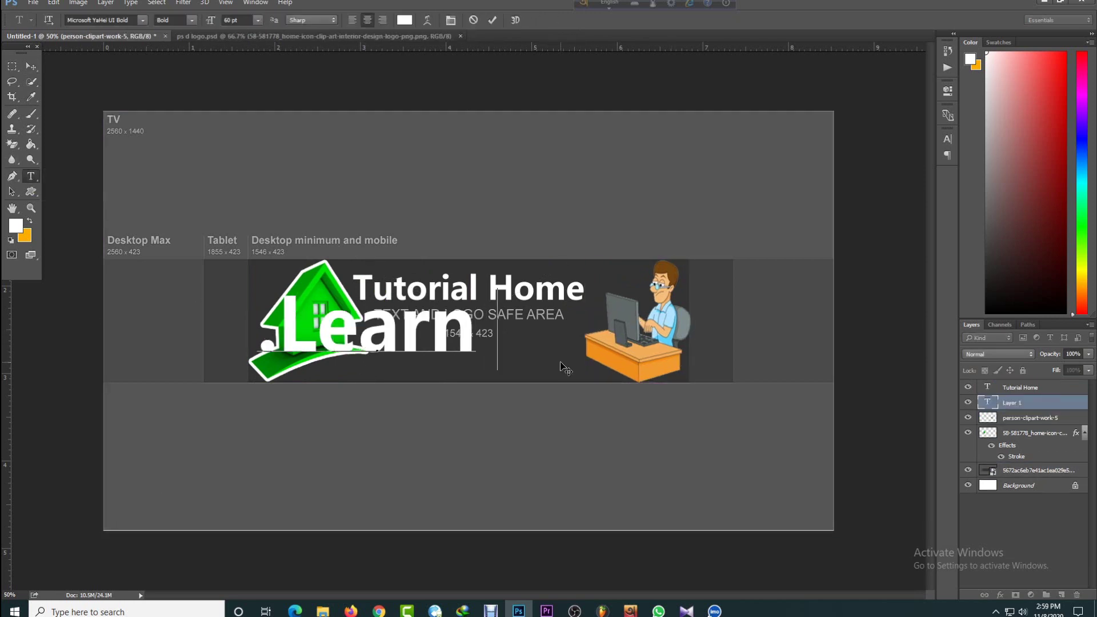
click(30, 66)
key(ctrl+t)
drag(704, 288, 481, 356)
key(ctrl+z)
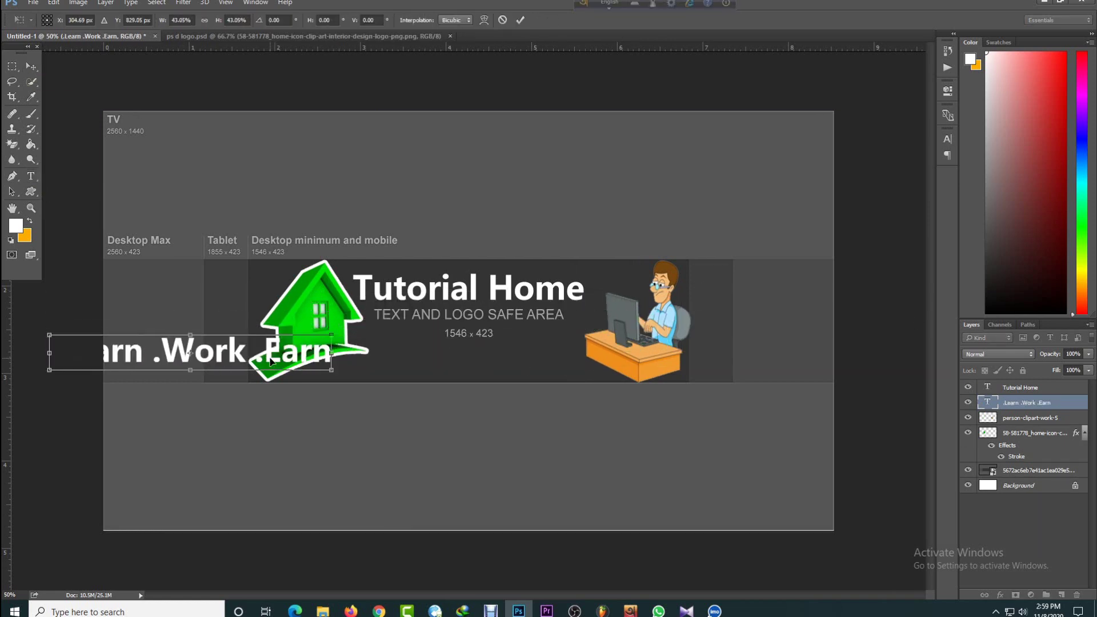
drag(308, 354, 554, 371)
key(Return)
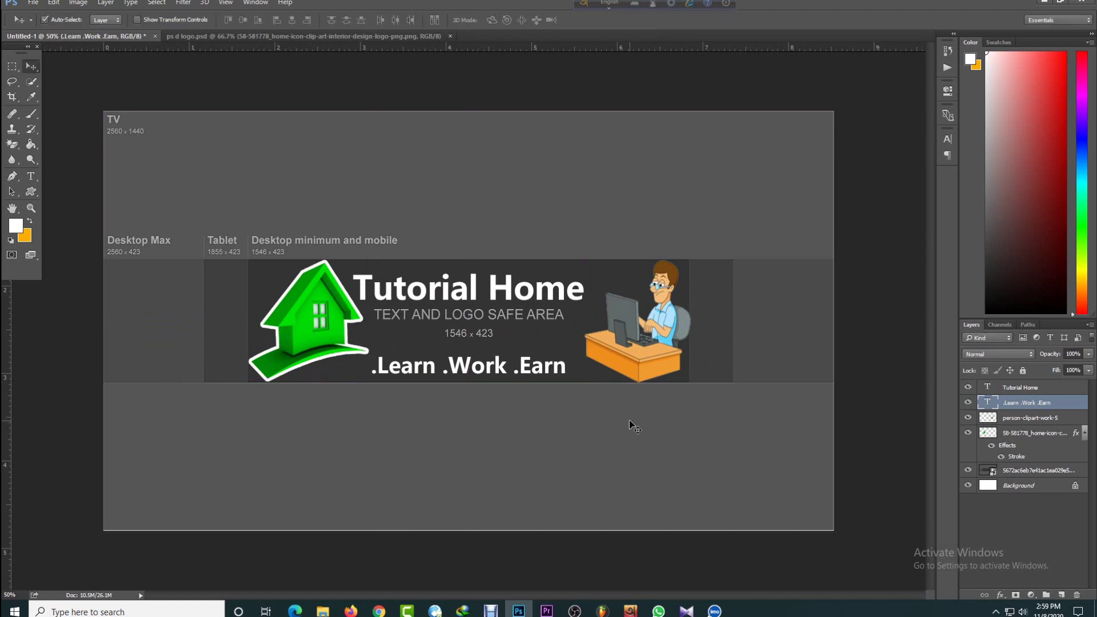
- Add the text "Get Your Solutions Here", scale it to about 24% and centre it just below the "Tutorial Home" title
key(t)
click(371, 332)
text(Get Your)
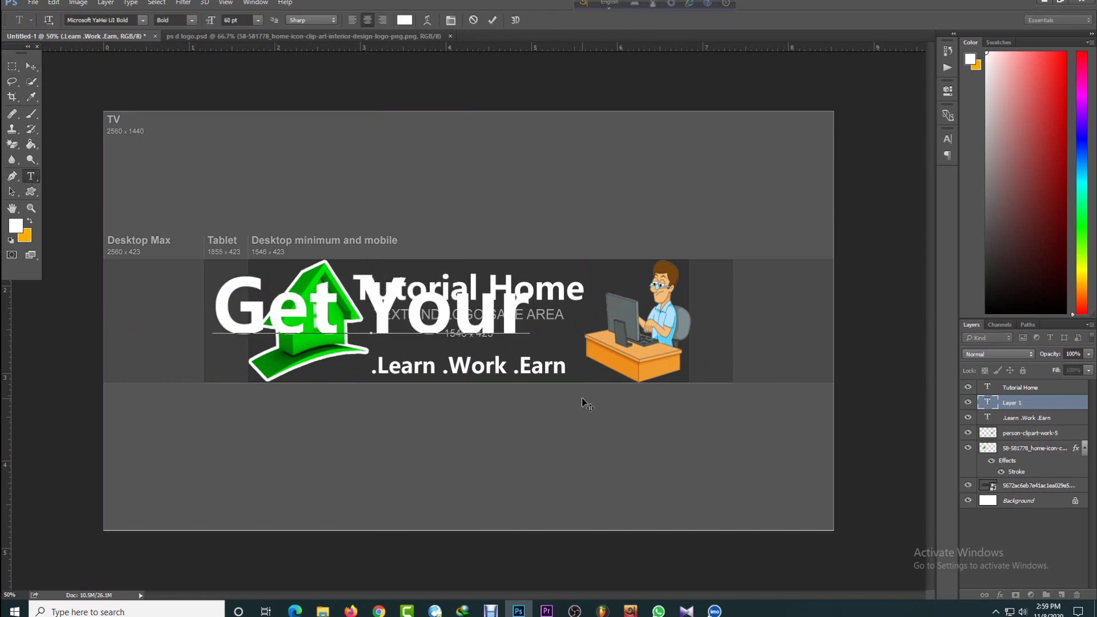
text( Solutions Here)
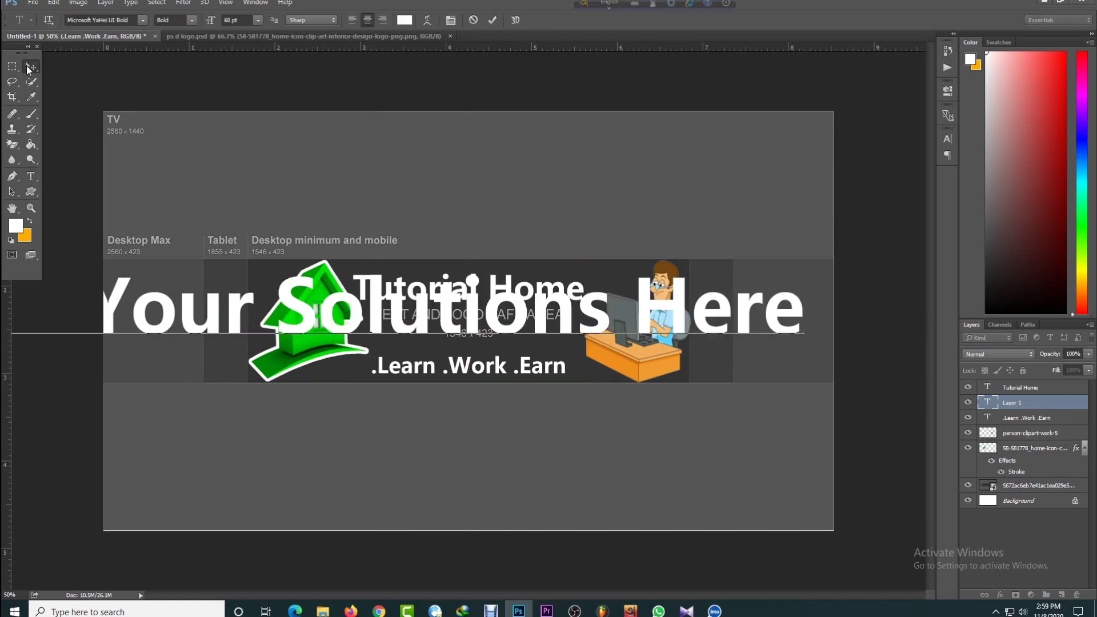
click(31, 67)
drag(805, 270, 223, 325)
drag(174, 338, 523, 336)
drag(492, 338, 545, 304)
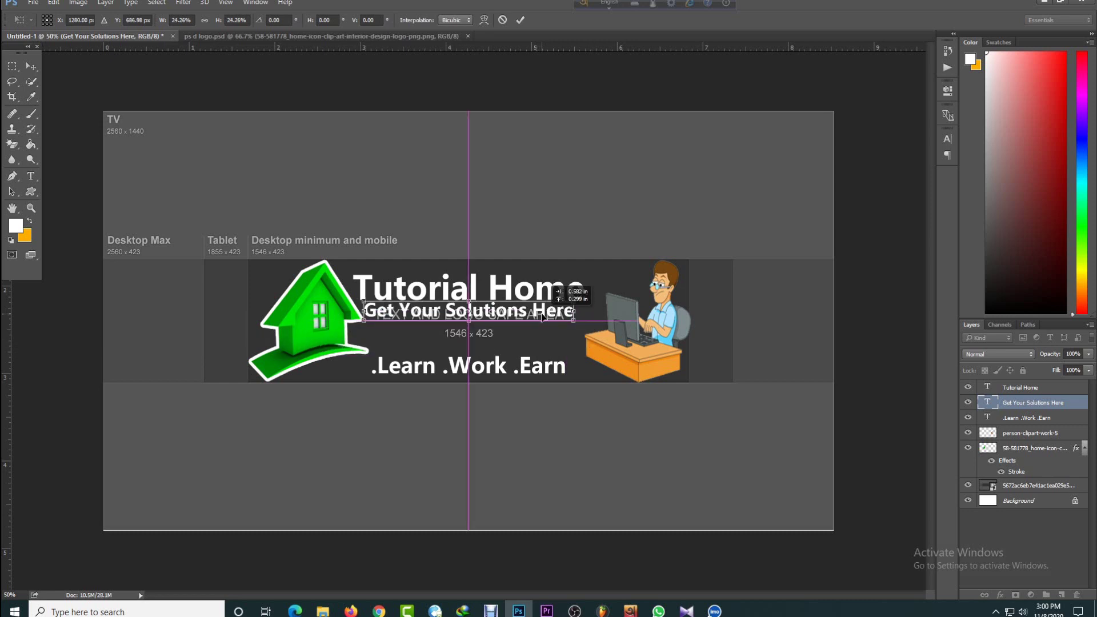
key(Return)
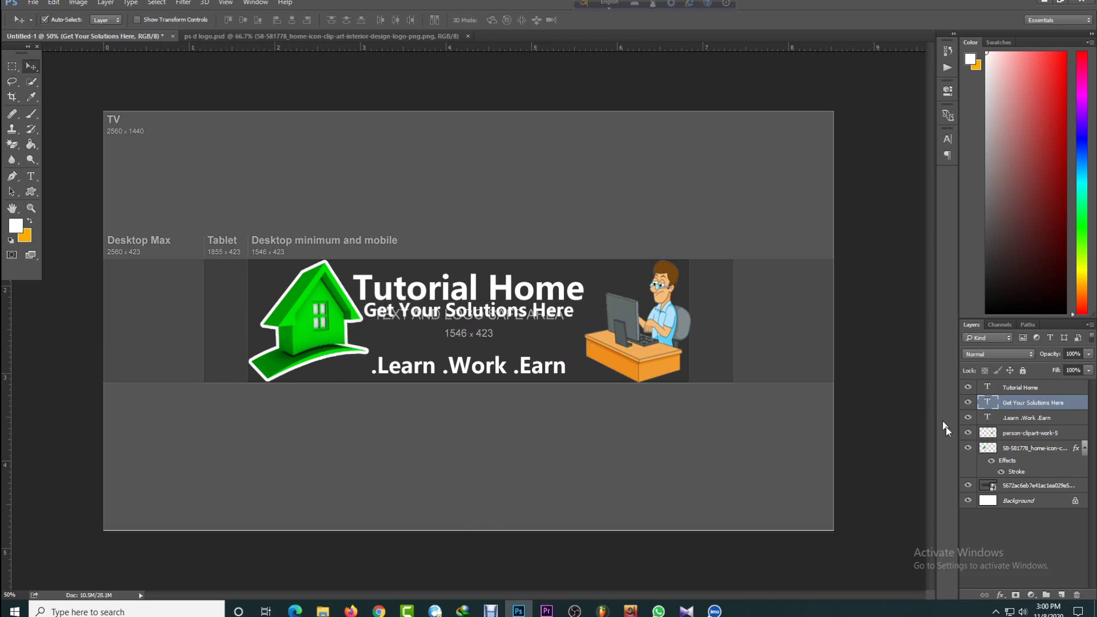
- Rasterize the banner template layer and lower its fill to make it partly transparent
click(1027, 490)
right_click(1028, 488)
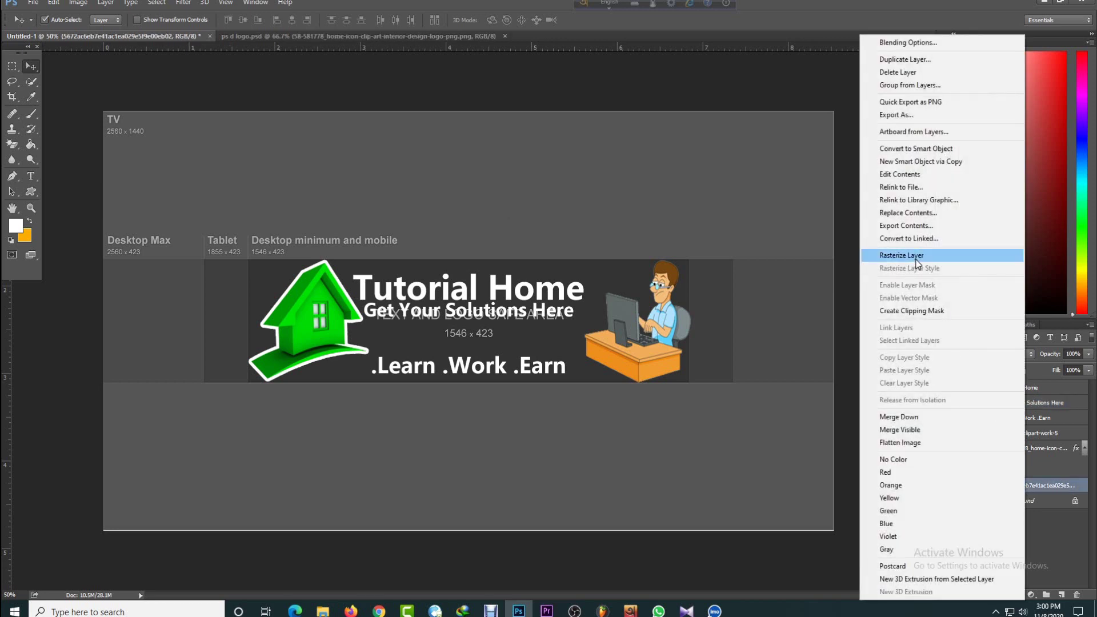
click(914, 255)
drag(1088, 367, 1076, 367)
click(880, 350)
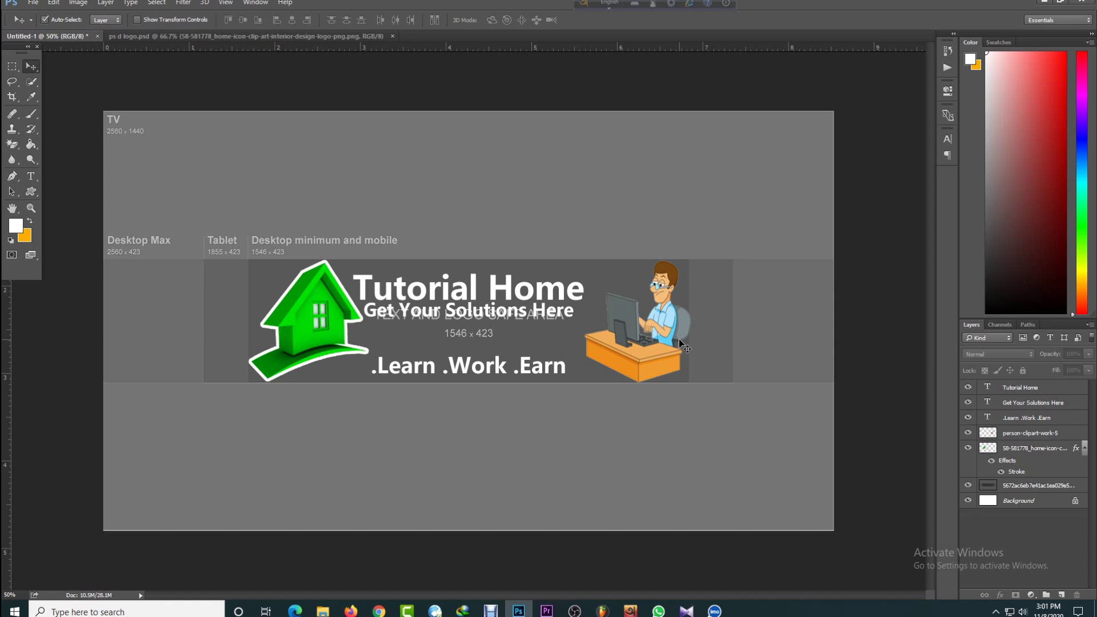
- Place the imgbin coloured-lines image from the desktop into the banner, accepting the default Camera Raw settings
click(1044, 4)
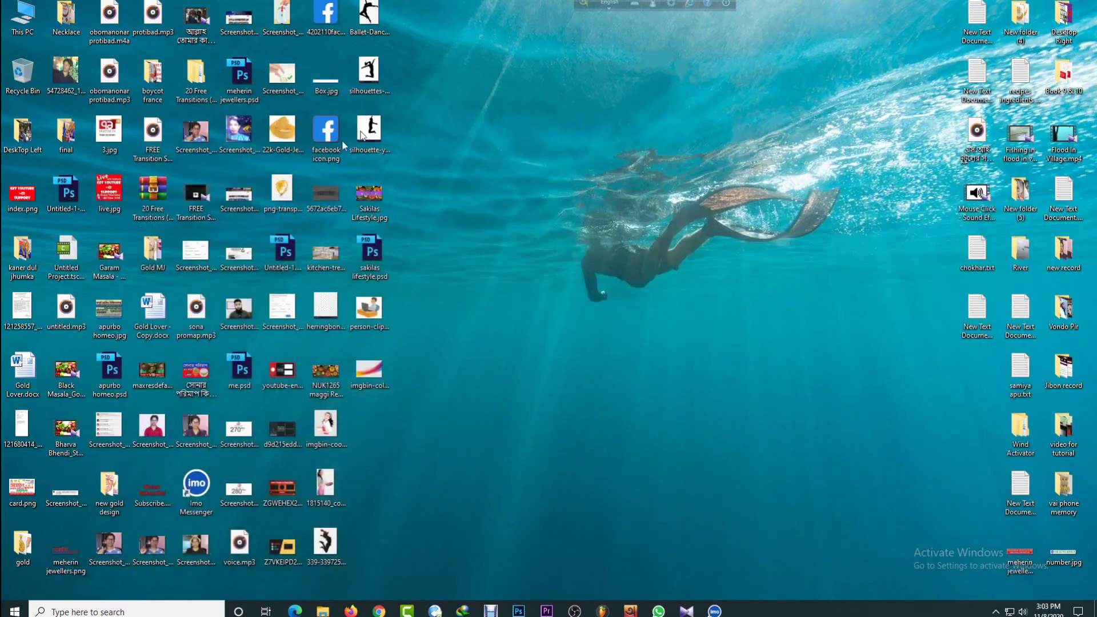
drag(369, 370, 553, 419)
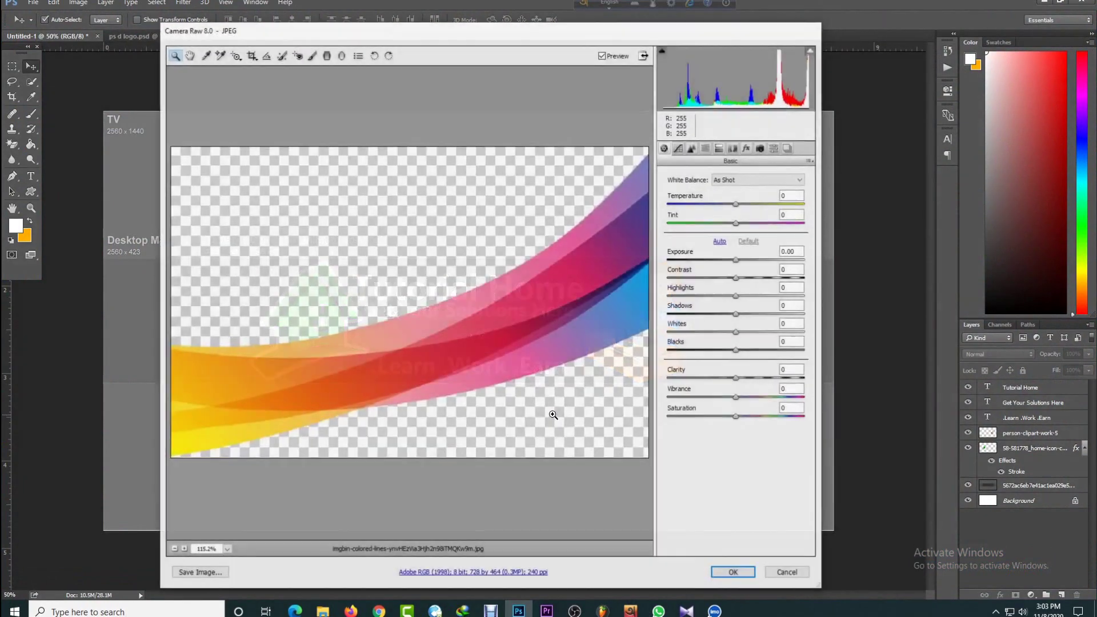
click(743, 574)
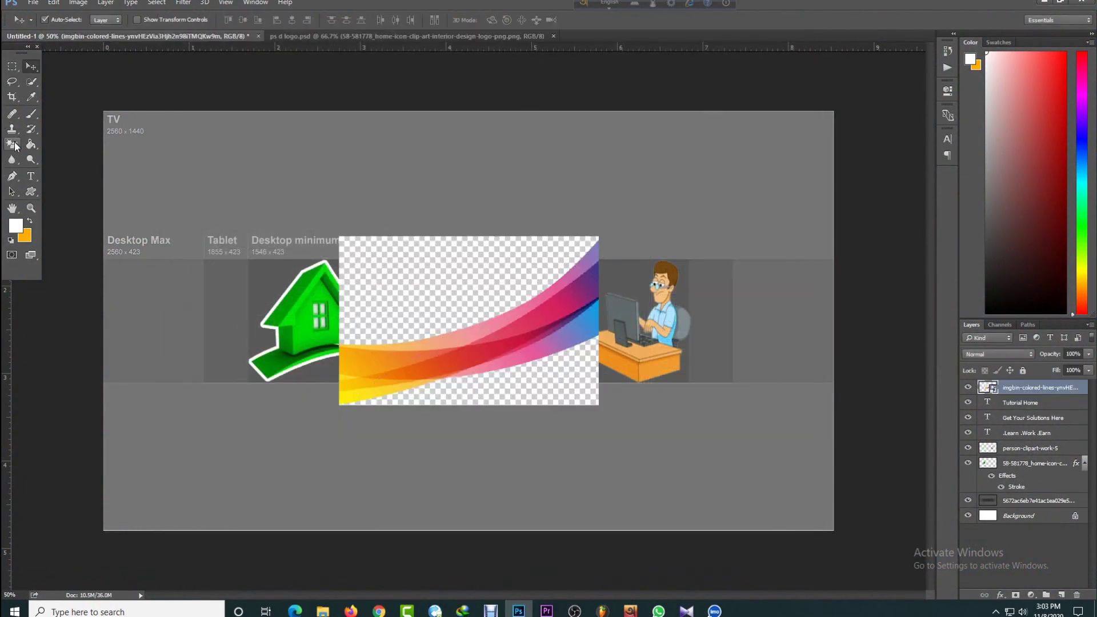
- Scale the coloured ribbon to about 92% width and 36% height and position it between the house and the computer
drag(597, 237, 443, 363)
drag(417, 377, 452, 328)
drag(468, 321, 614, 344)
click(10, 2)
click(54, 21)
click(893, 40)
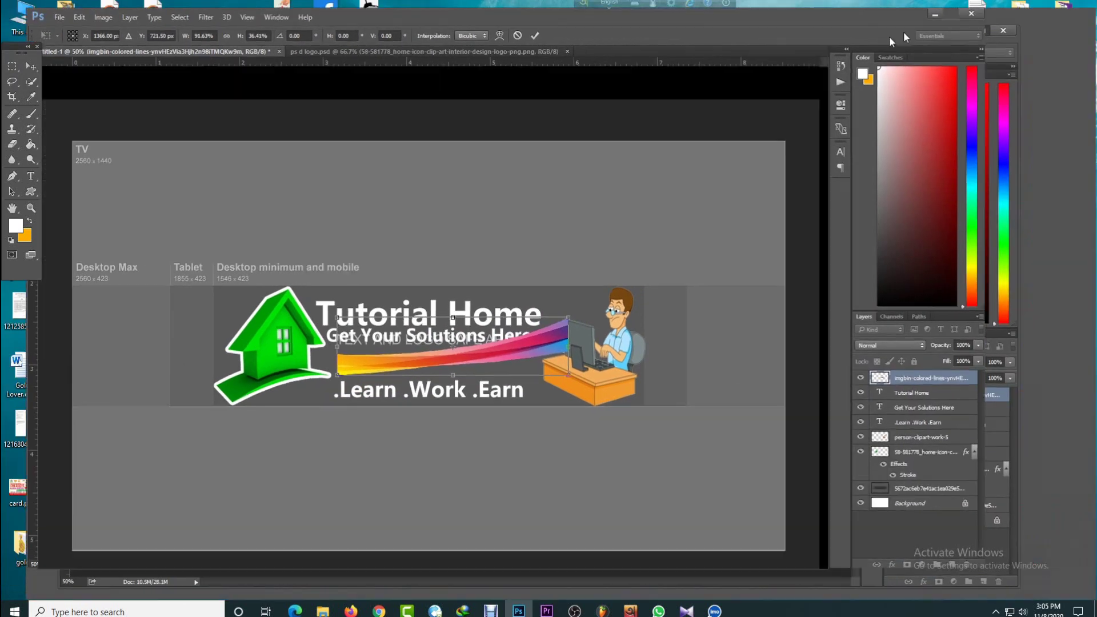
key(Return)
- Lower the coloured ribbon and distort it into a slanted streak that widens at the house and tapers to the computer
drag(508, 334, 501, 343)
key(ctrl+t)
drag(605, 299, 600, 310)
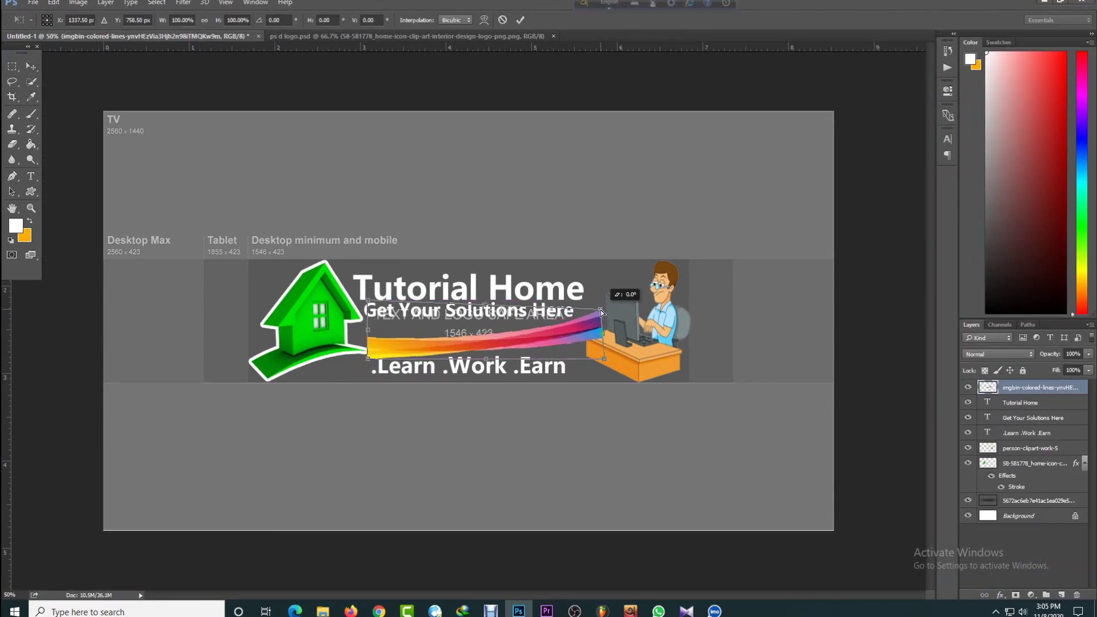
drag(604, 358, 599, 329)
mouse_move(370, 361)
mouse_down()
mouse_move(346, 380)
mouse_move(319, 379)
mouse_up()
drag(599, 309, 615, 277)
drag(434, 256, 453, 278)
mouse_move(653, 295)
mouse_down()
mouse_move(652, 285)
mouse_move(674, 317)
mouse_move(673, 298)
mouse_up()
drag(459, 354, 456, 337)
drag(289, 305, 372, 311)
drag(373, 269, 303, 275)
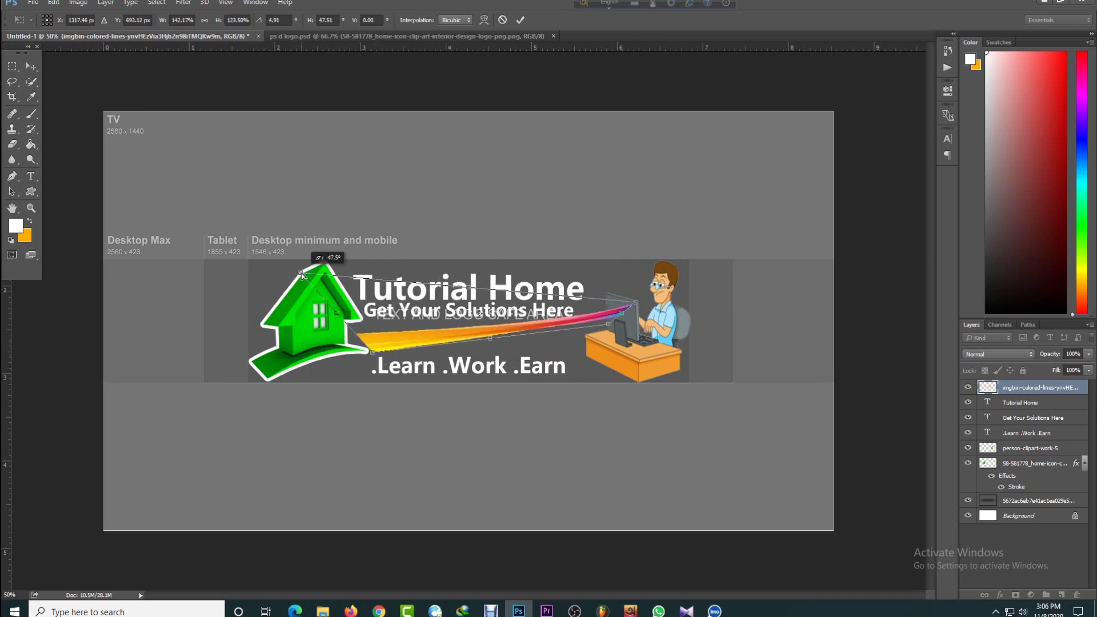
key(Return)
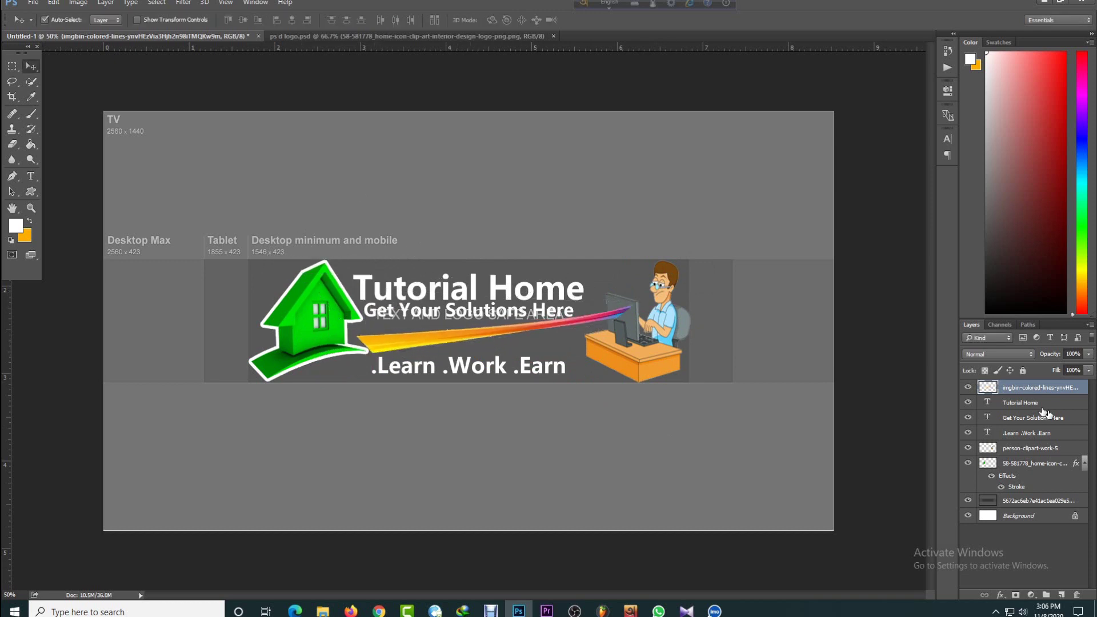
- Shift the coloured ribbon slightly toward the house and move its layer beneath the house layer
click(999, 594)
click(871, 412)
key(ctrl+t)
drag(358, 329, 329, 327)
key(Return)
drag(1021, 387, 1023, 493)
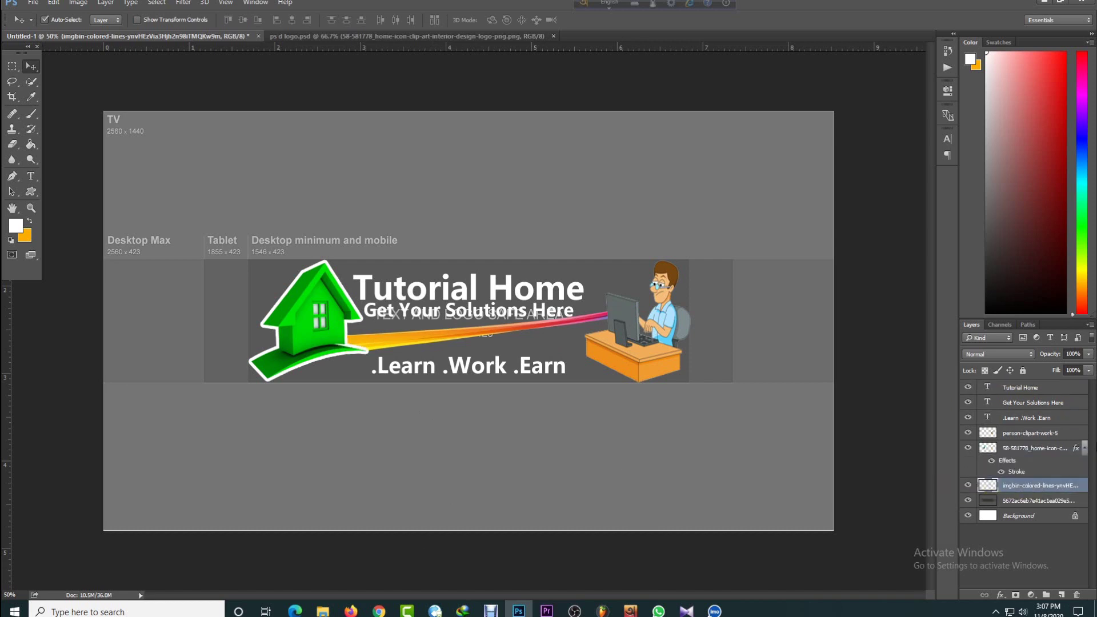
- Marquee-select the full-width 2560 x 423 Desktop Max band and add a new layer directly beneath the coloured ribbon layer
click(11, 66)
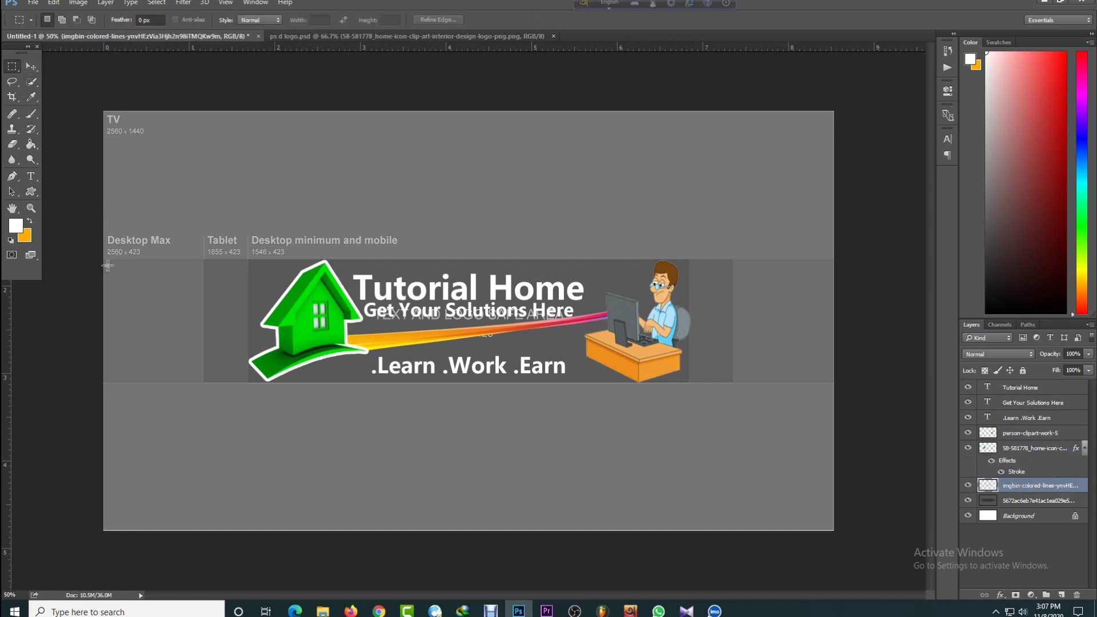
drag(96, 258, 835, 382)
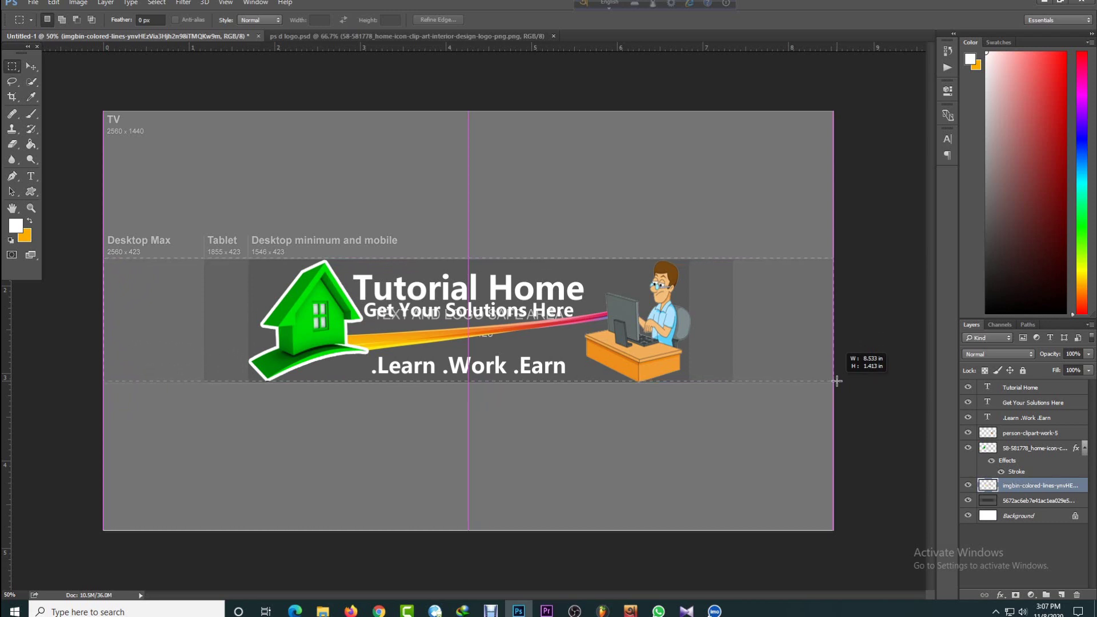
drag(836, 381, 836, 381)
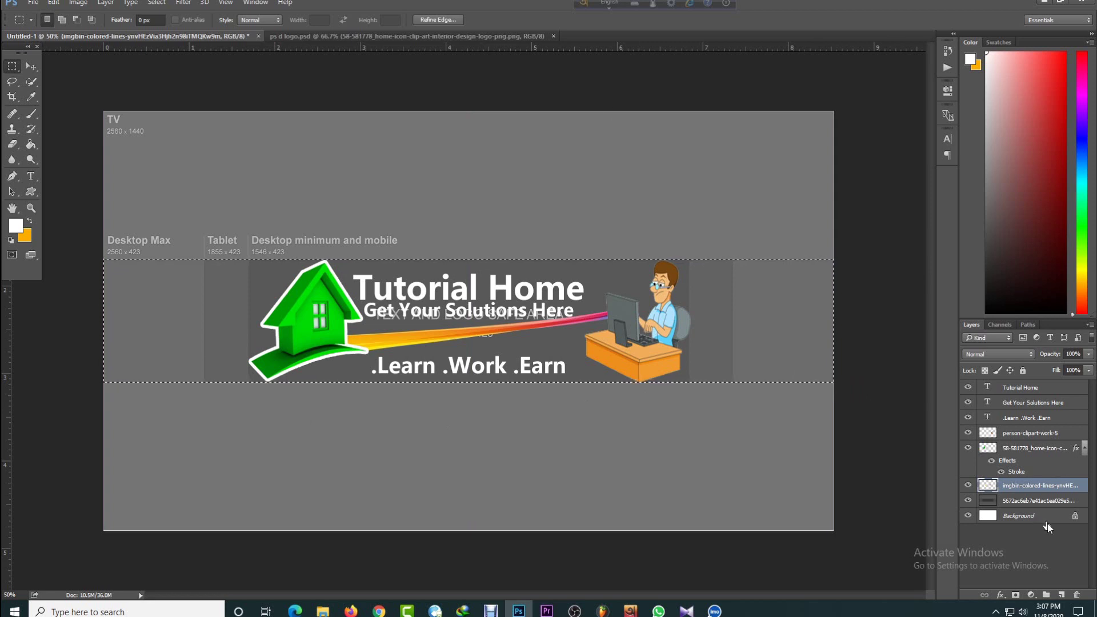
click(1062, 594)
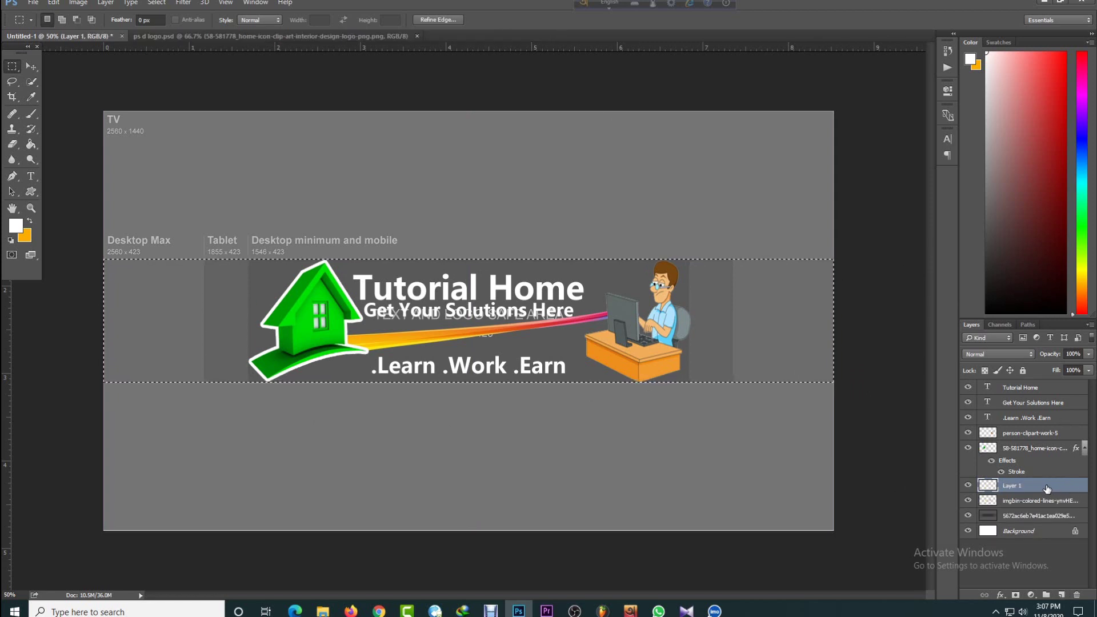
drag(1047, 489, 1046, 506)
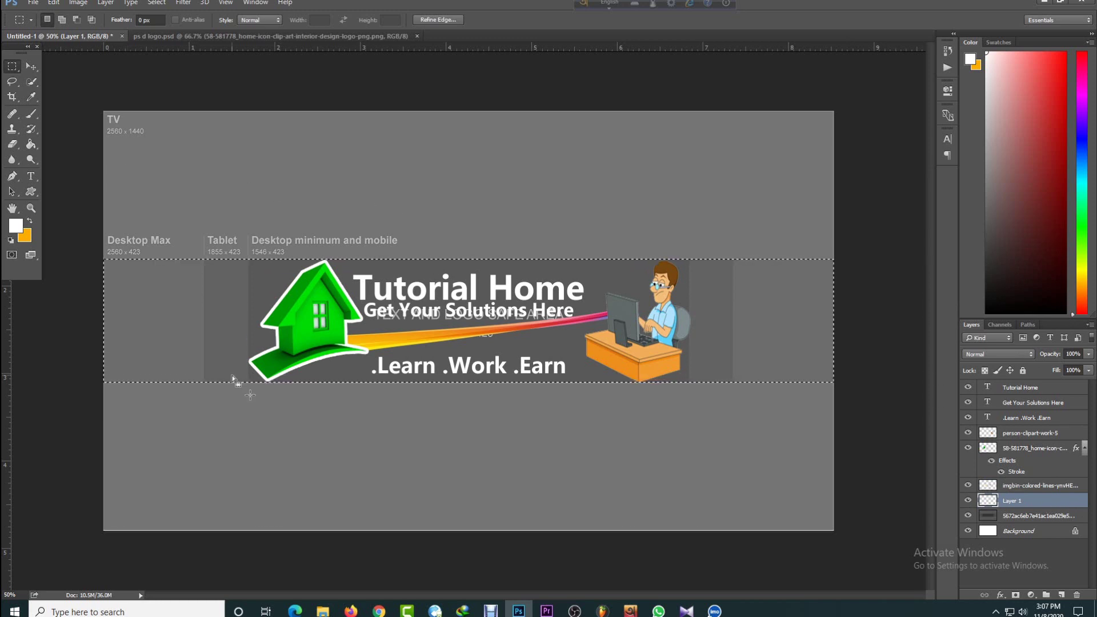
- Fill the selected band with orange d88a02 using the Paint Bucket, and deselect it
click(31, 145)
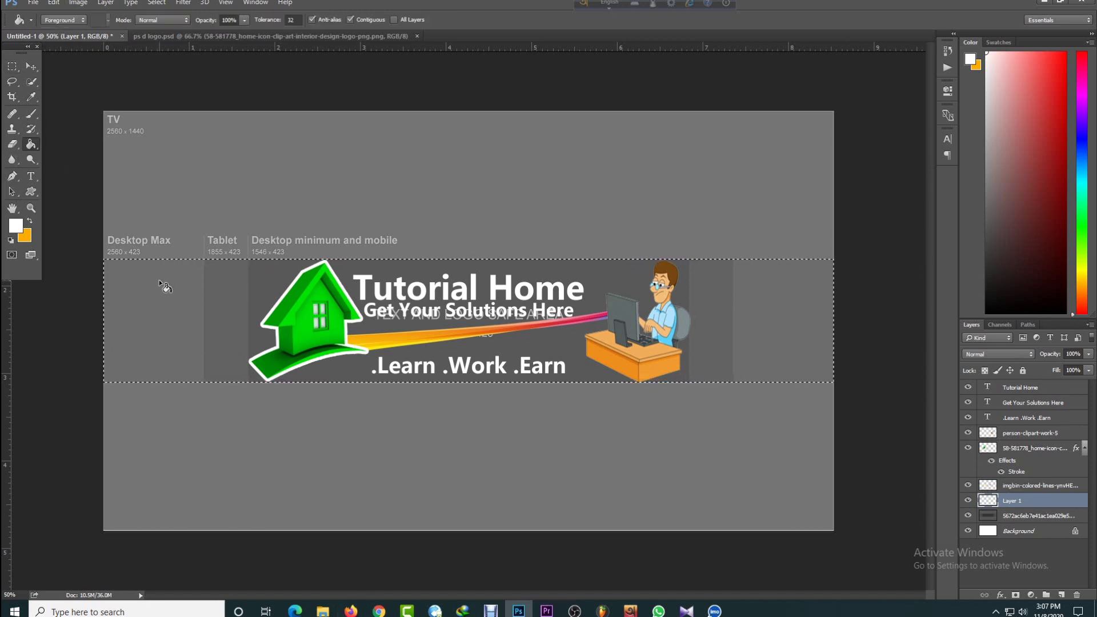
click(12, 229)
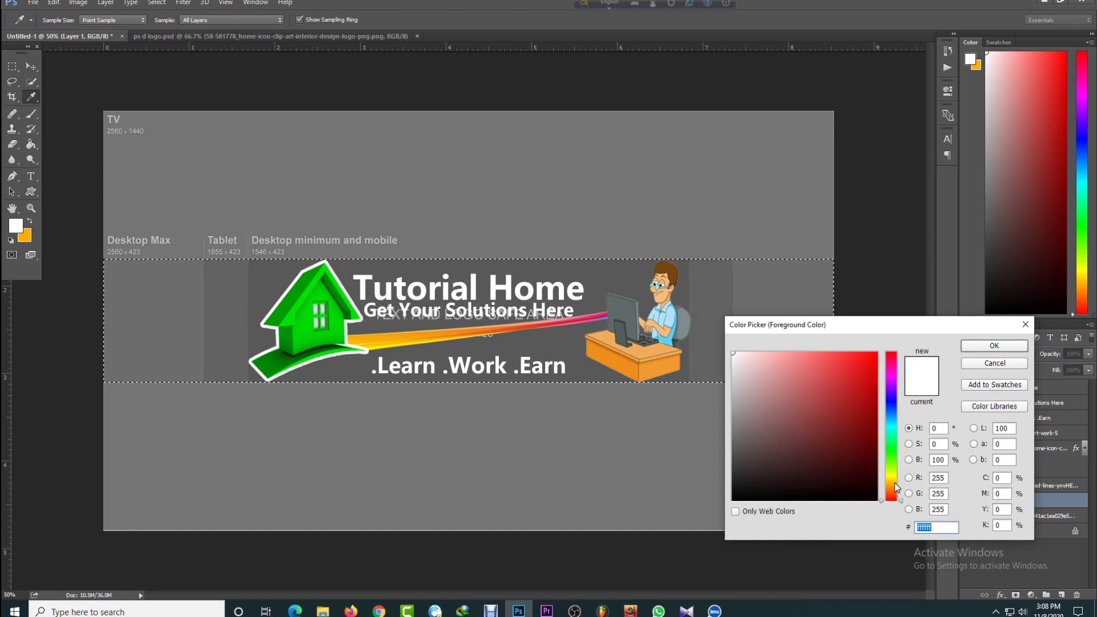
drag(895, 489, 894, 484)
click(872, 374)
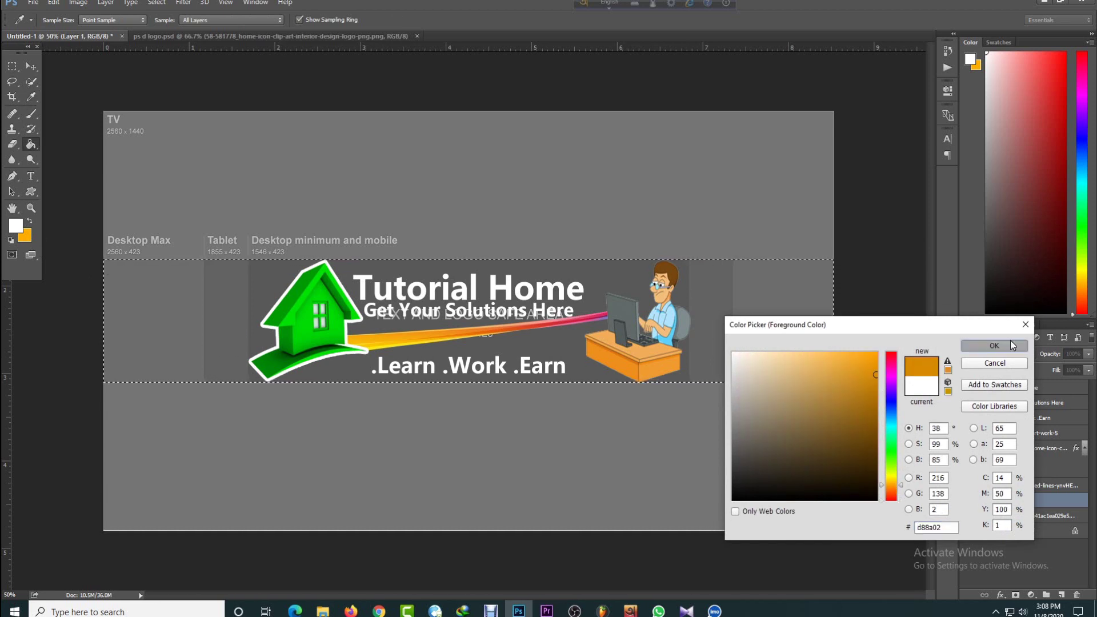
click(994, 346)
click(758, 330)
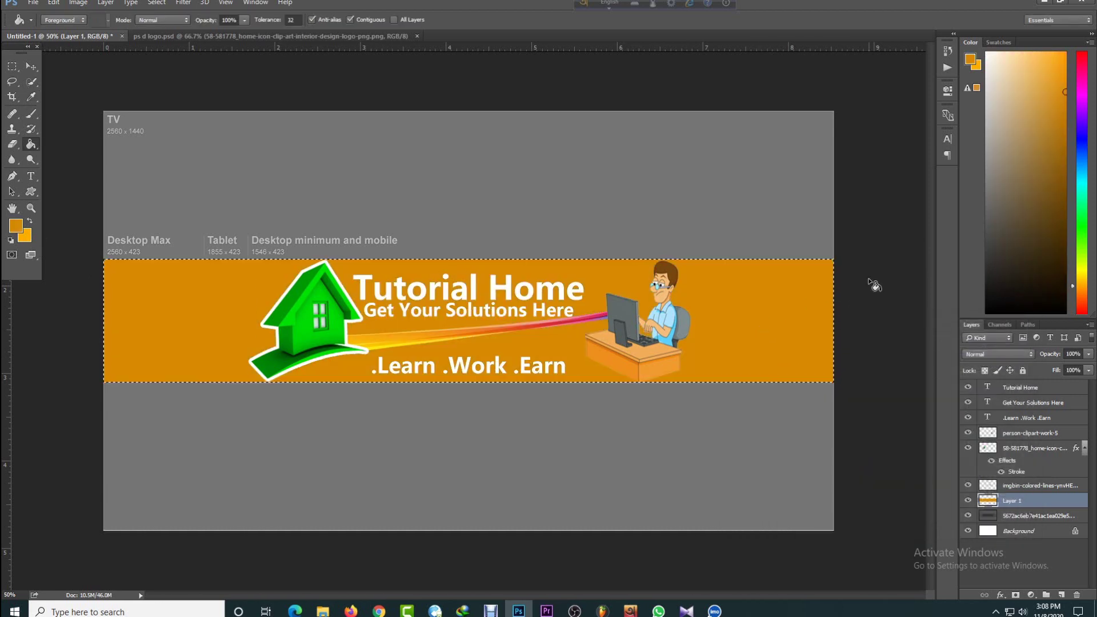
click(30, 66)
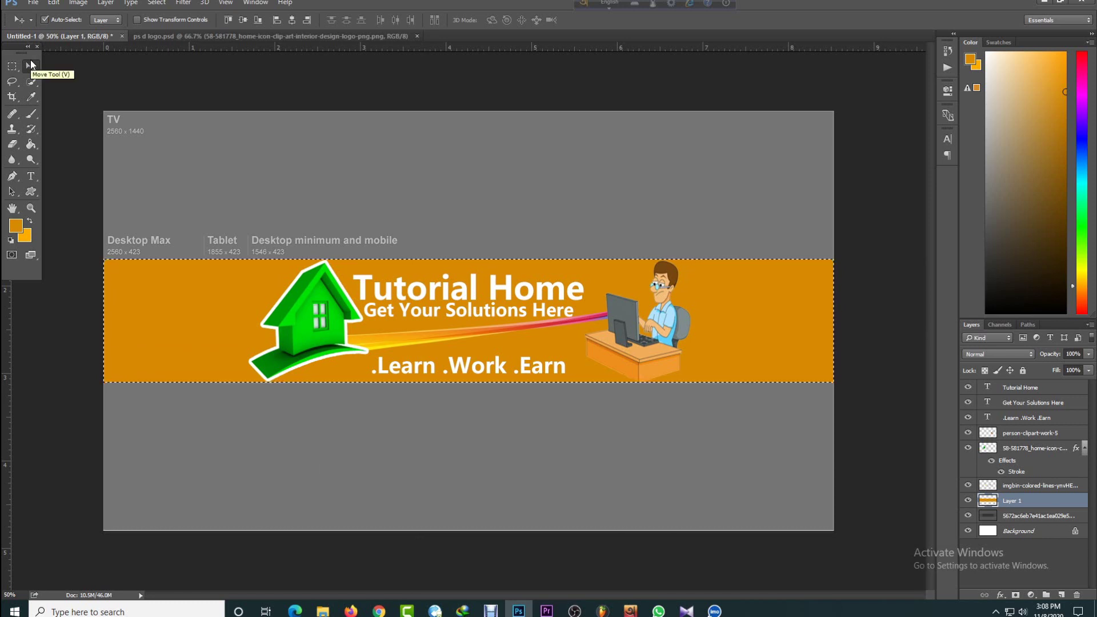
key(ctrl+d)
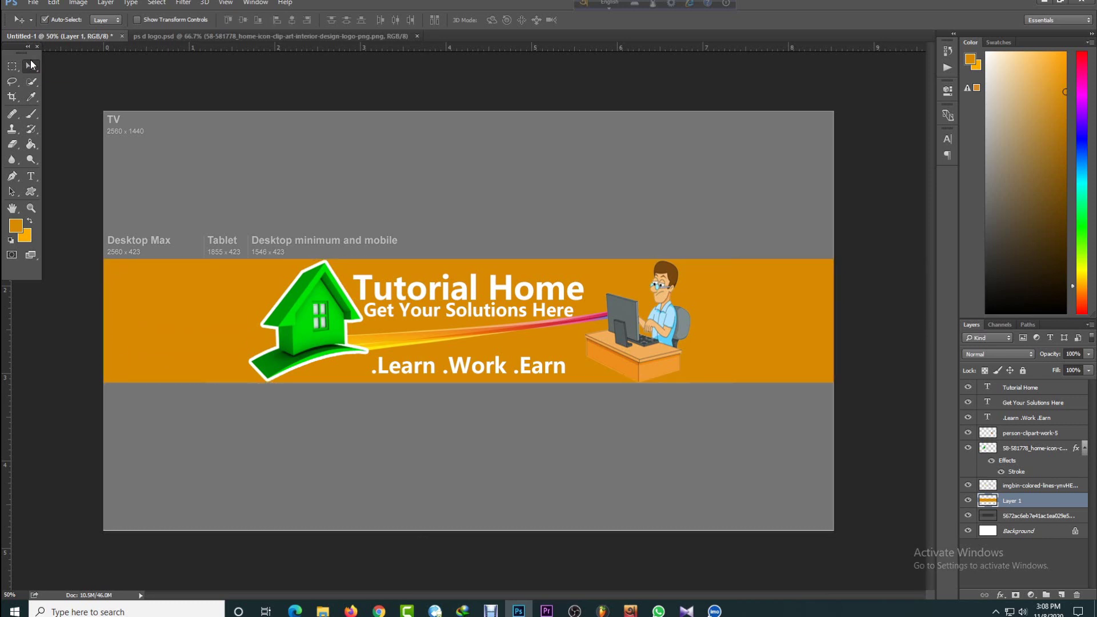
- Scale down the "Get Your Solutions Here" text and flatten it to about 68% height beneath the title
click(495, 318)
key(ctrl+t)
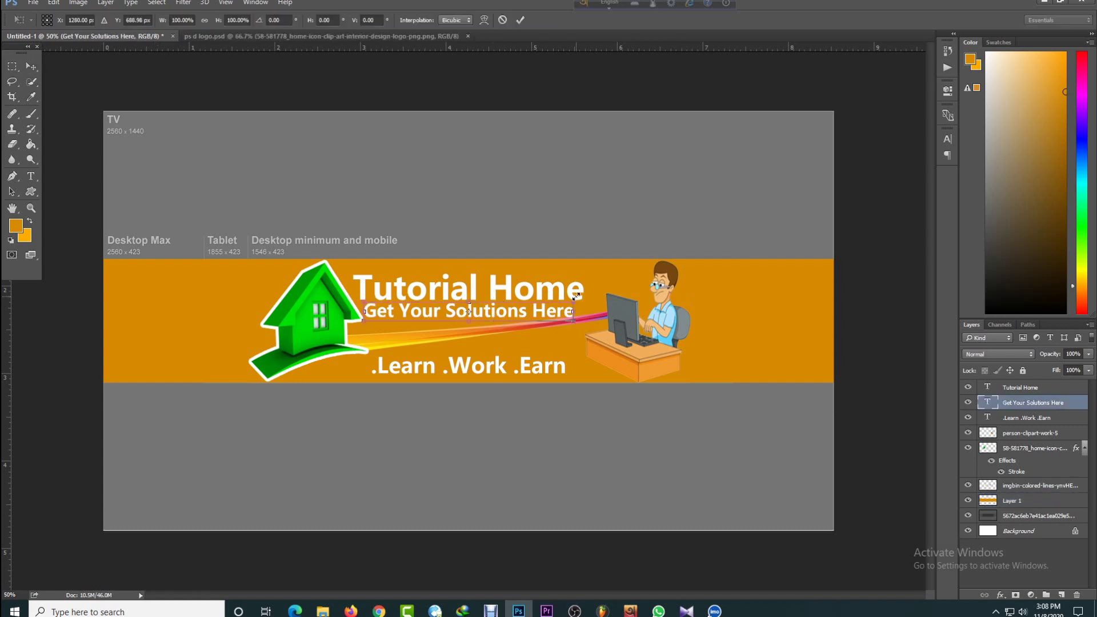
mouse_move(575, 300)
mouse_down()
mouse_move(545, 302)
mouse_move(555, 303)
mouse_up()
key(Return)
click(38, 177)
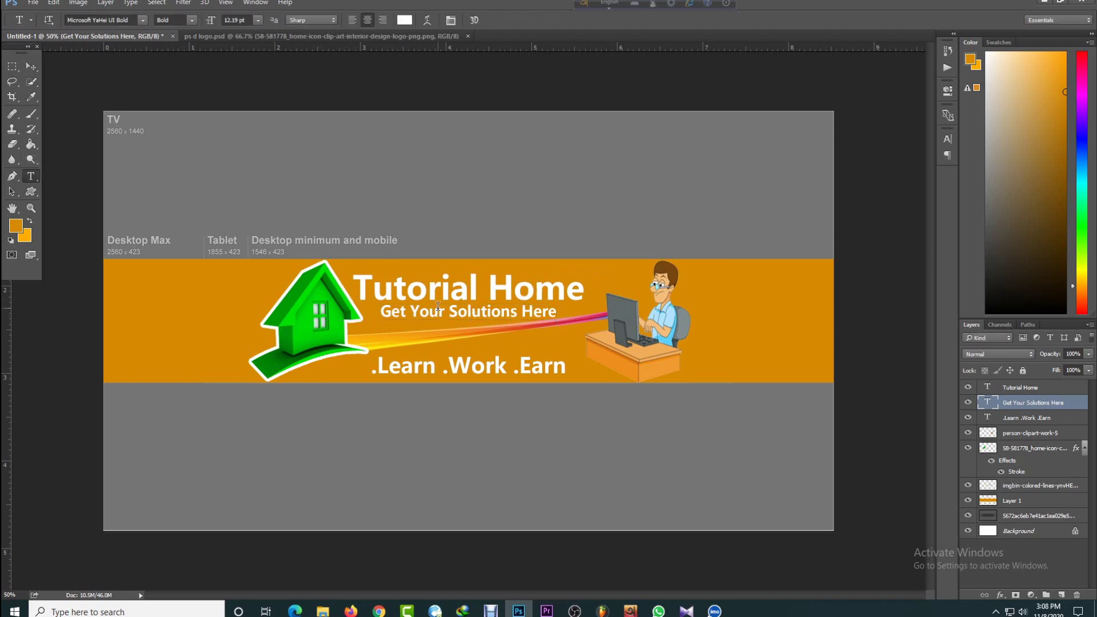
click(31, 67)
key(ctrl+t)
drag(470, 320, 470, 313)
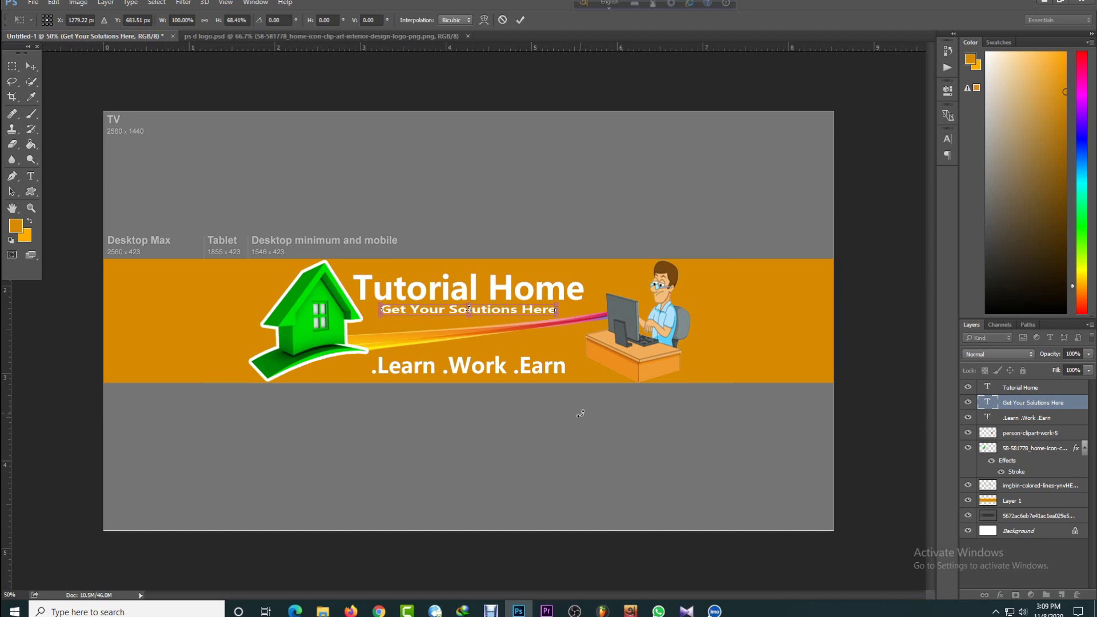
key(Return)
- Apply a black outside Stroke effect to both the "Get Your Solutions Here" and "Tutorial Home" text layers
click(1000, 594)
click(1016, 474)
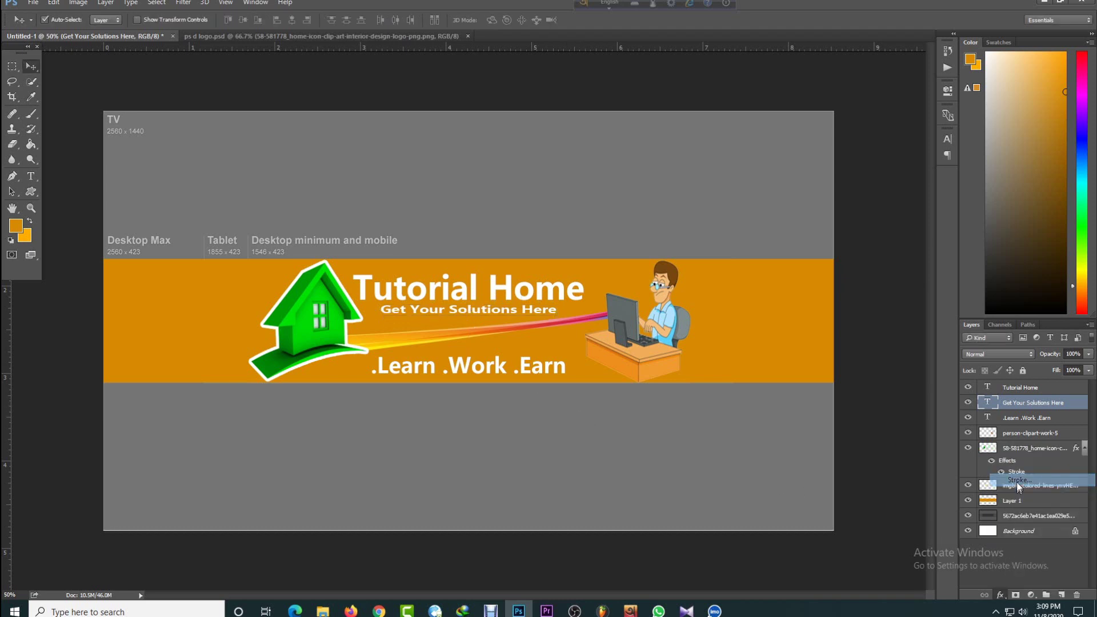
click(1025, 284)
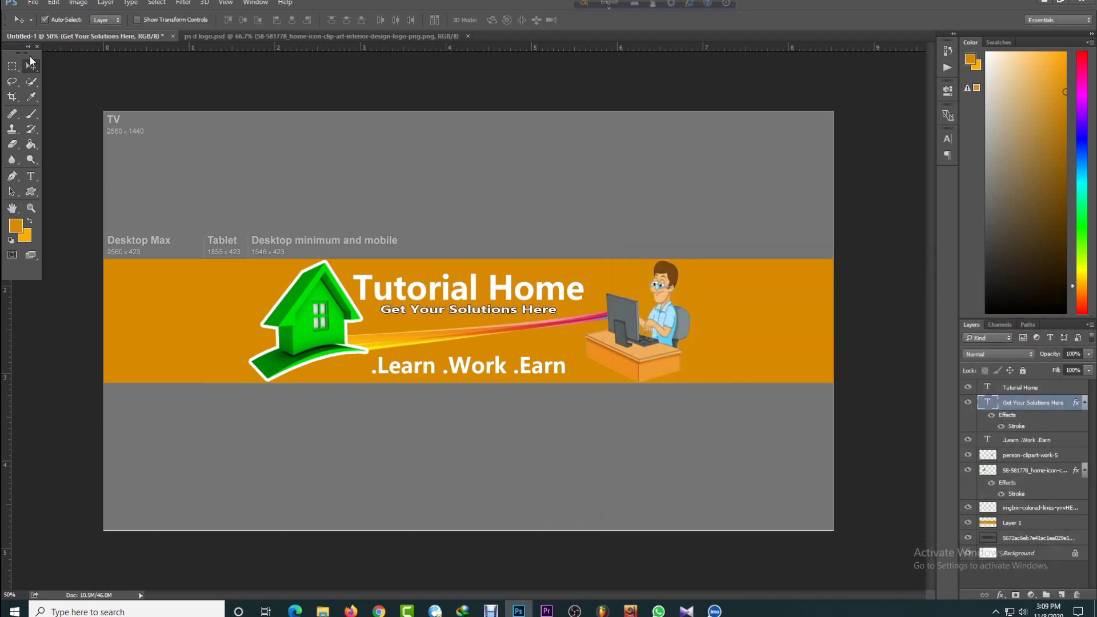
click(475, 286)
click(1000, 594)
click(1058, 484)
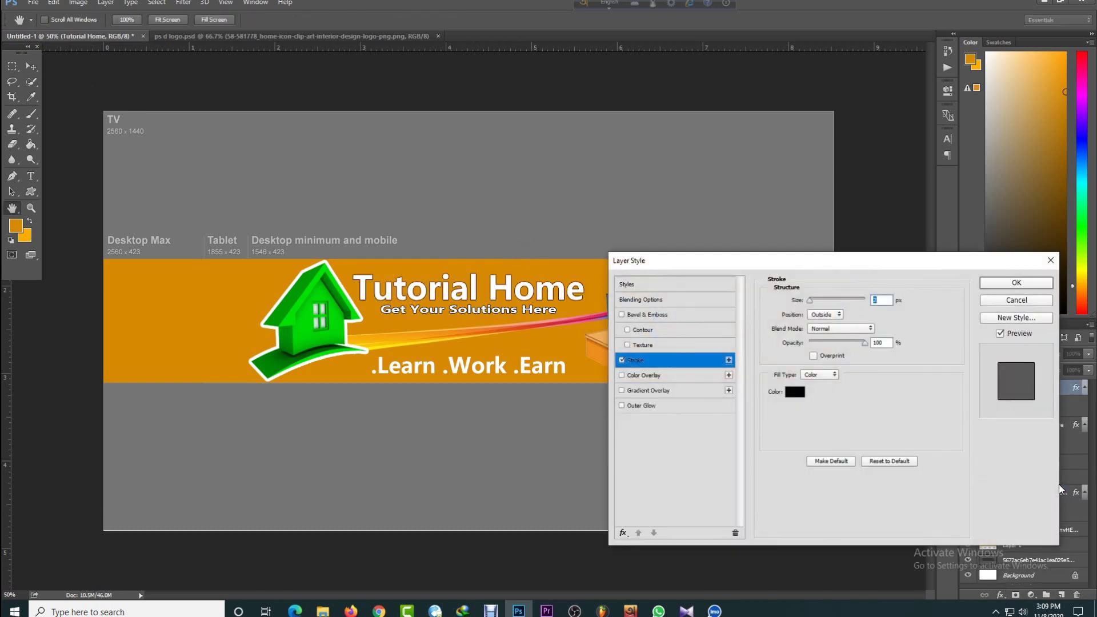
click(1024, 284)
- Add an Outer Glow and a Bevel & Emboss effect with the Emboss style to the "Tutorial Home" text
click(1000, 595)
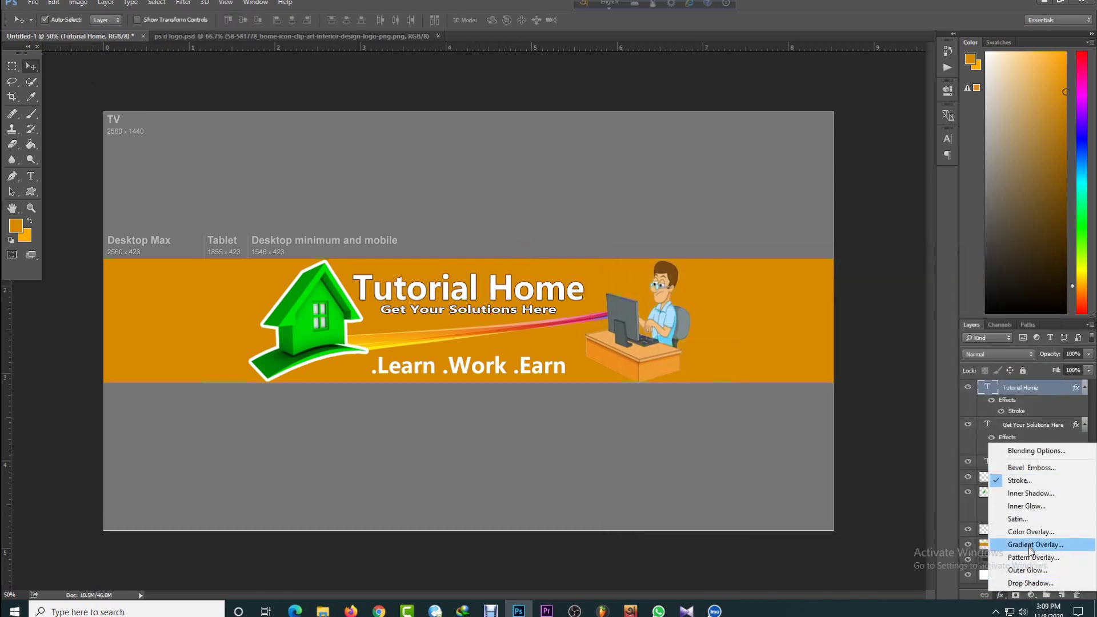
click(1029, 572)
click(683, 317)
click(833, 300)
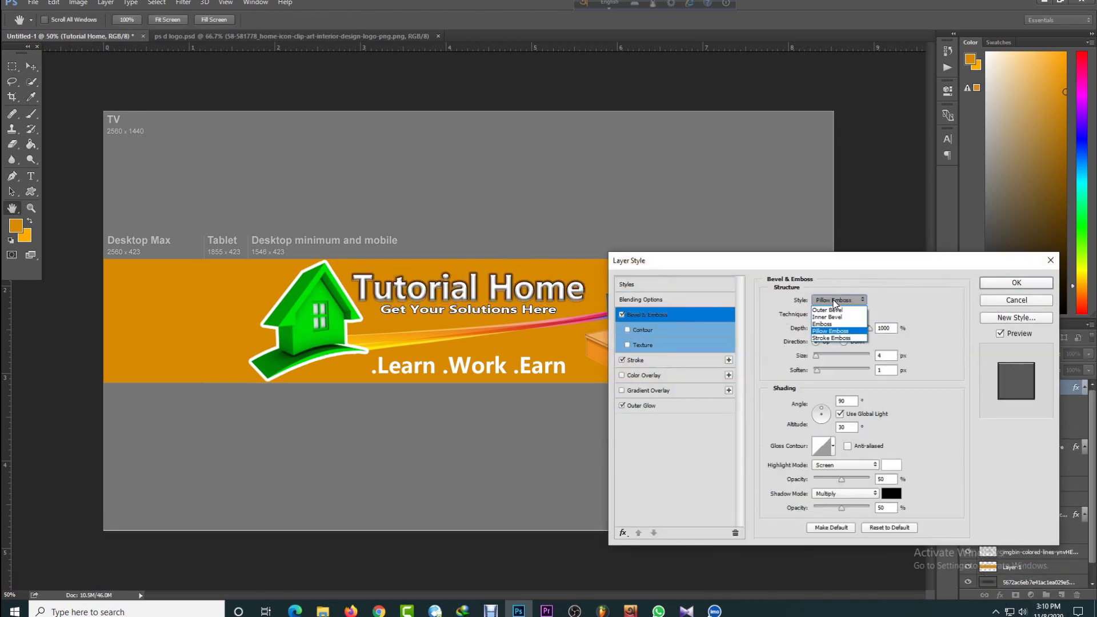
click(834, 321)
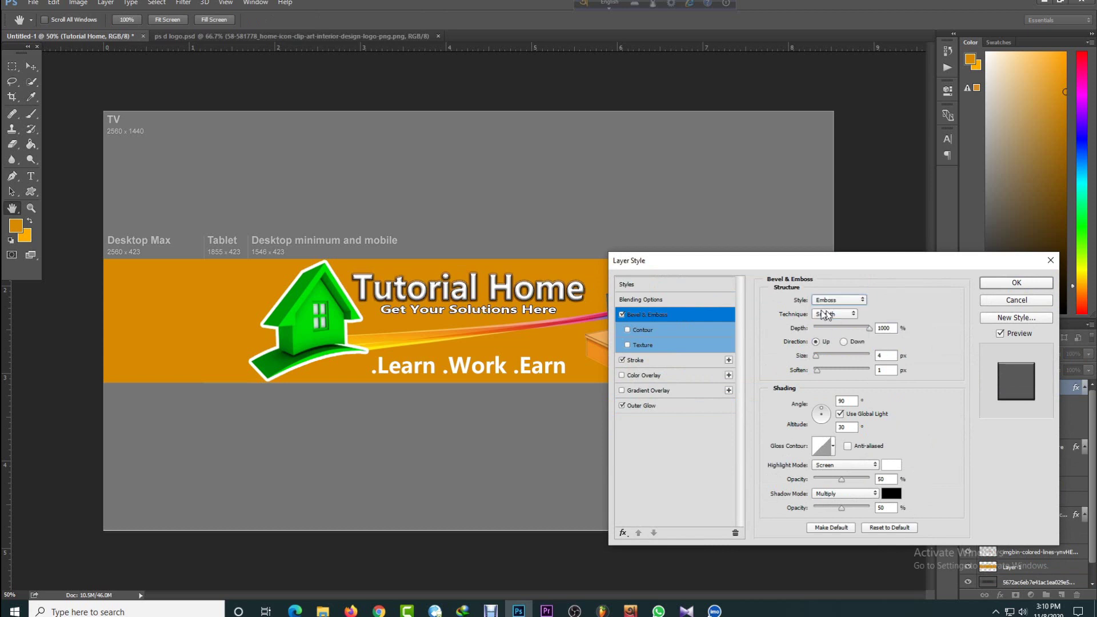
click(1032, 287)
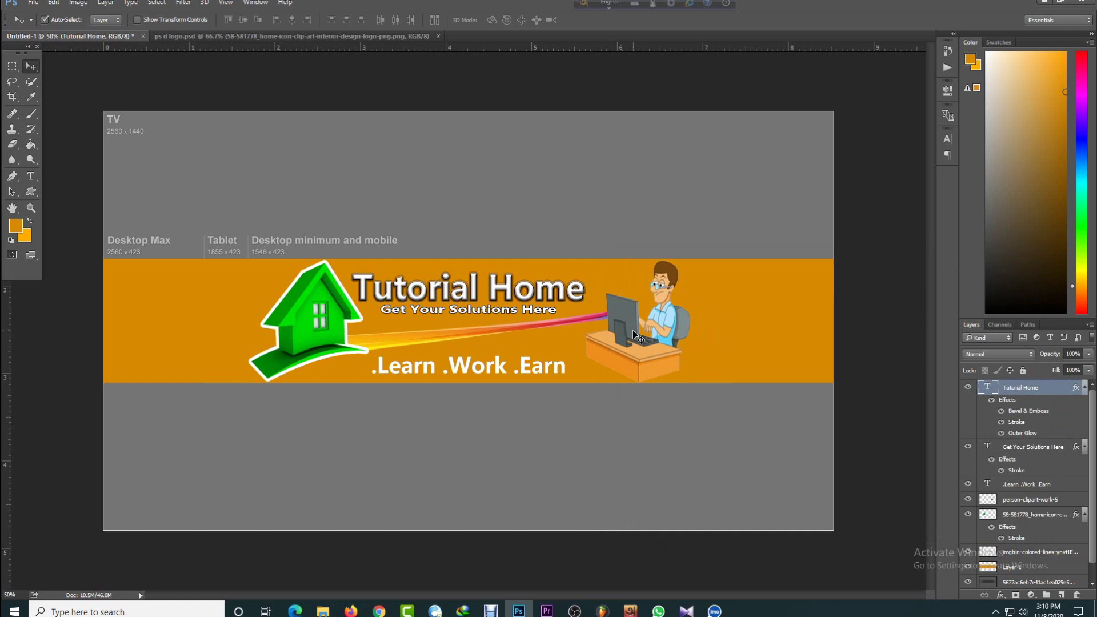
- Widen the gaps between the words of the ".Learn .Work .Earn" text by adding spaces
click(434, 365)
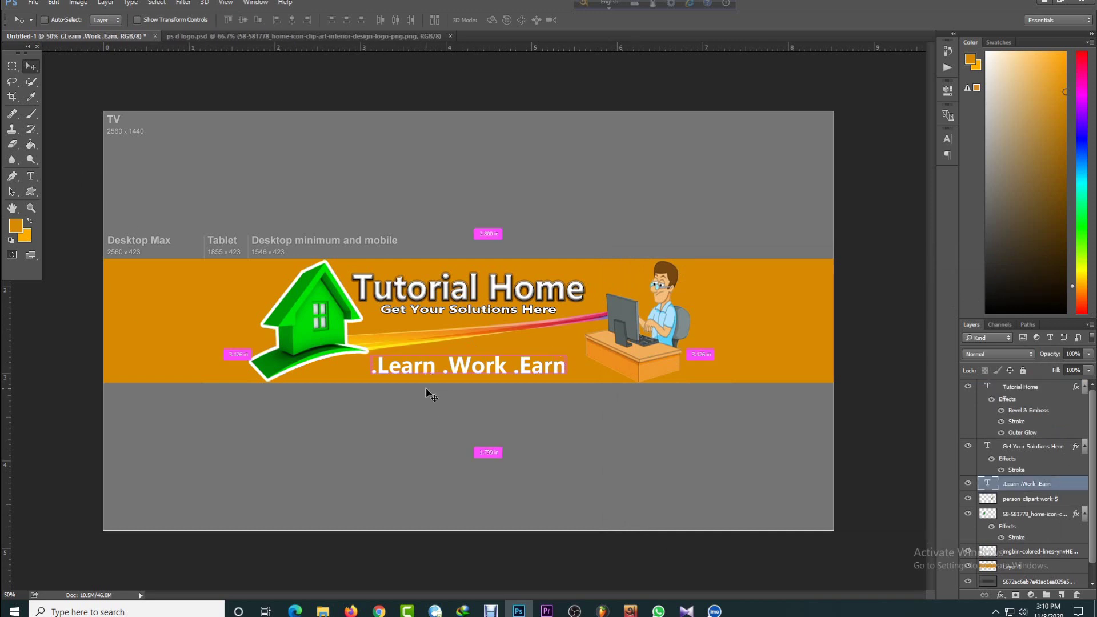
key(t)
click(439, 363)
click(514, 361)
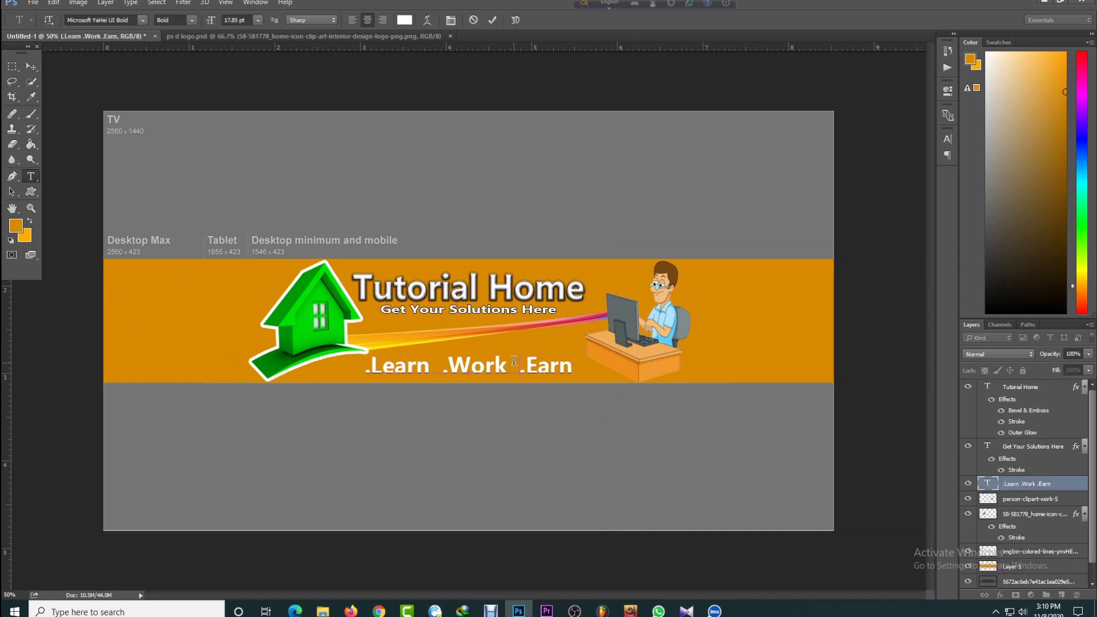
click(434, 372)
click(518, 365)
click(31, 67)
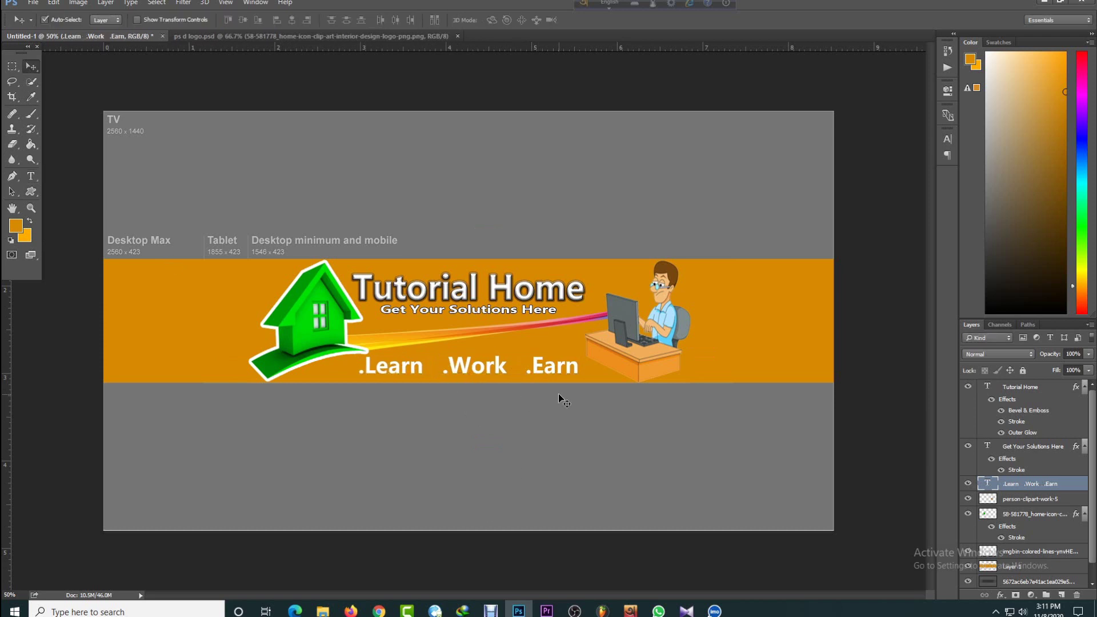
- Nudge the ".Learn .Work .Earn" text slightly down and space its words still farther apart
key(shift+Down)
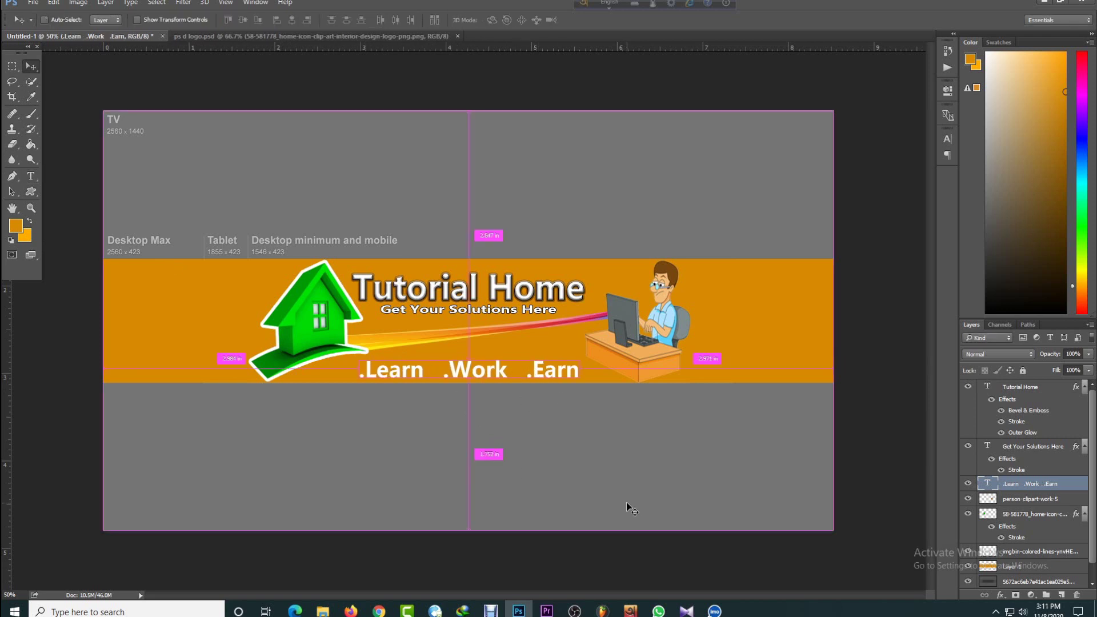
key(Left)
click(30, 176)
click(445, 377)
text(.)
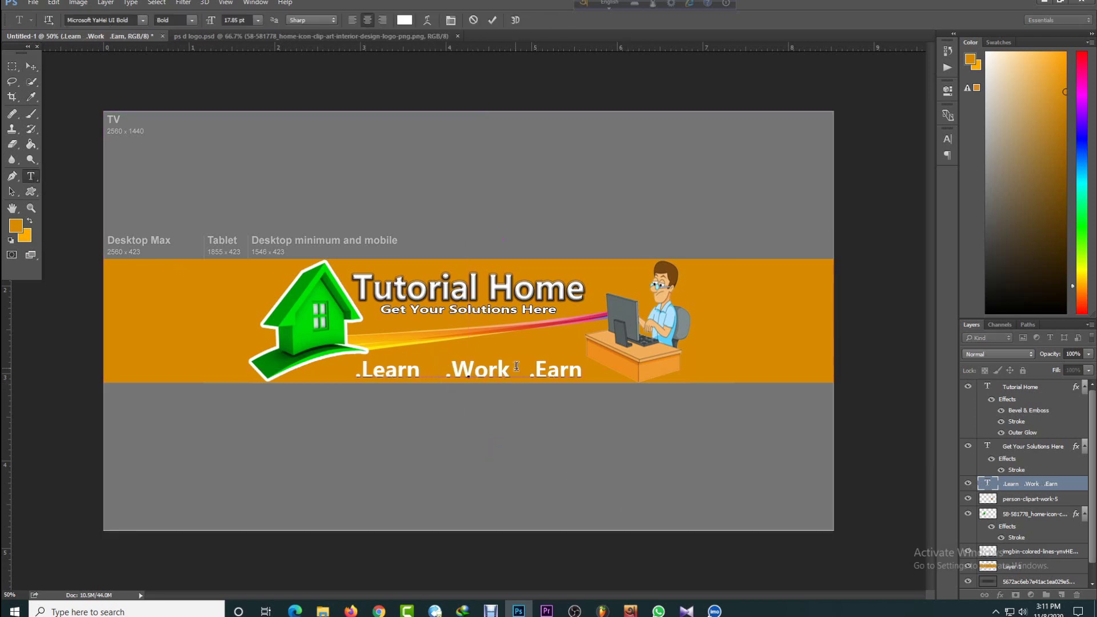
click(528, 377)
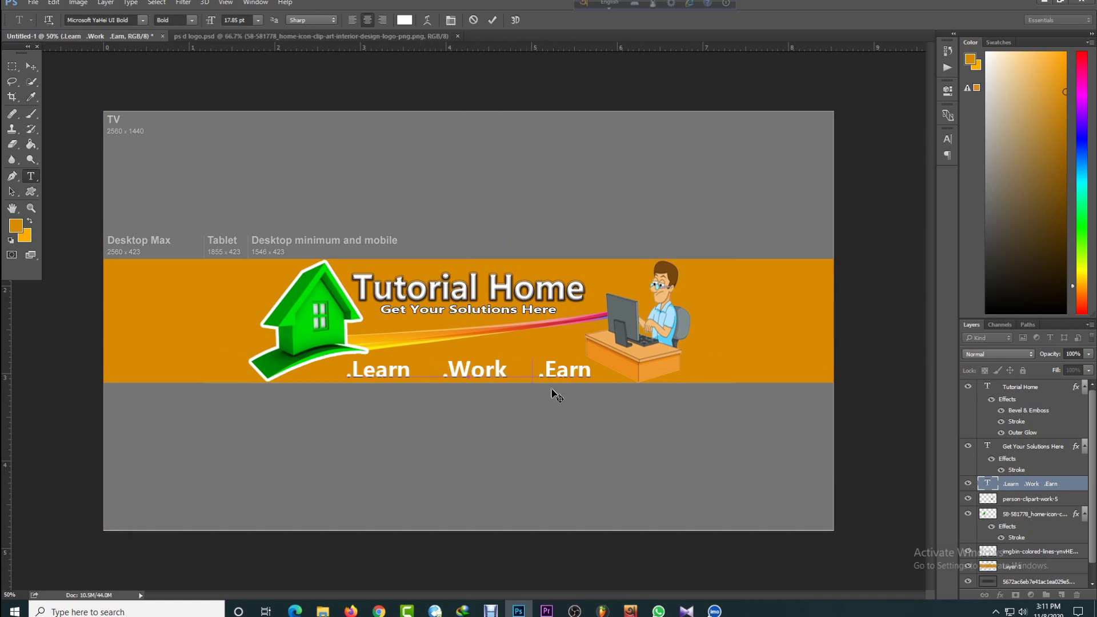
click(432, 368)
click(529, 373)
- Flatten the ".Learn .Work .Earn" text to about 86% height, keeping its full width
click(33, 65)
key(ctrl+t)
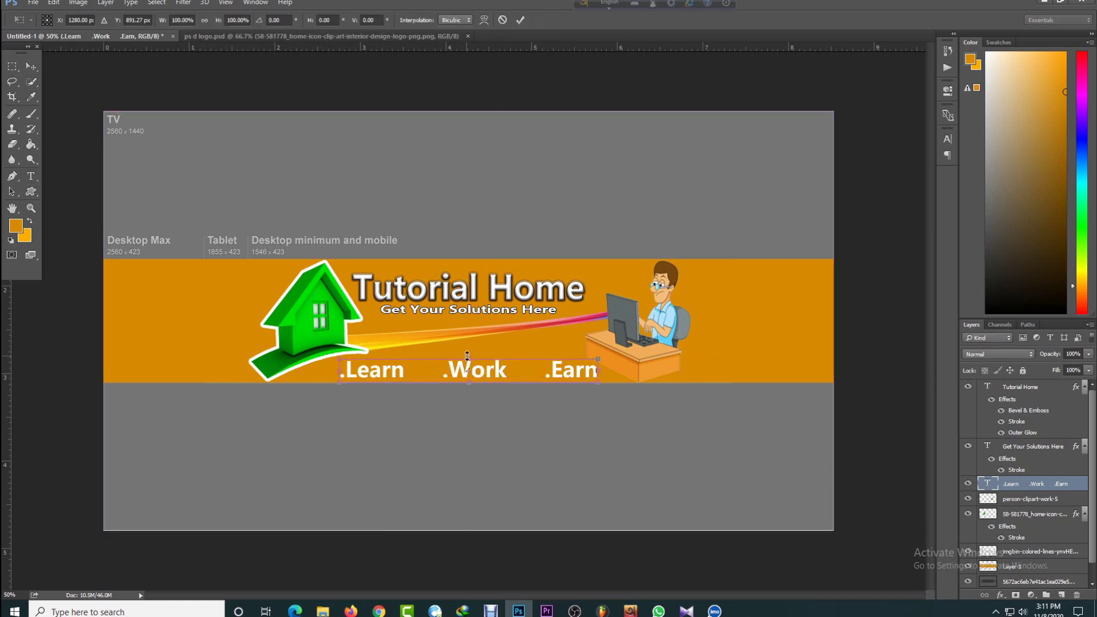
drag(467, 356, 467, 362)
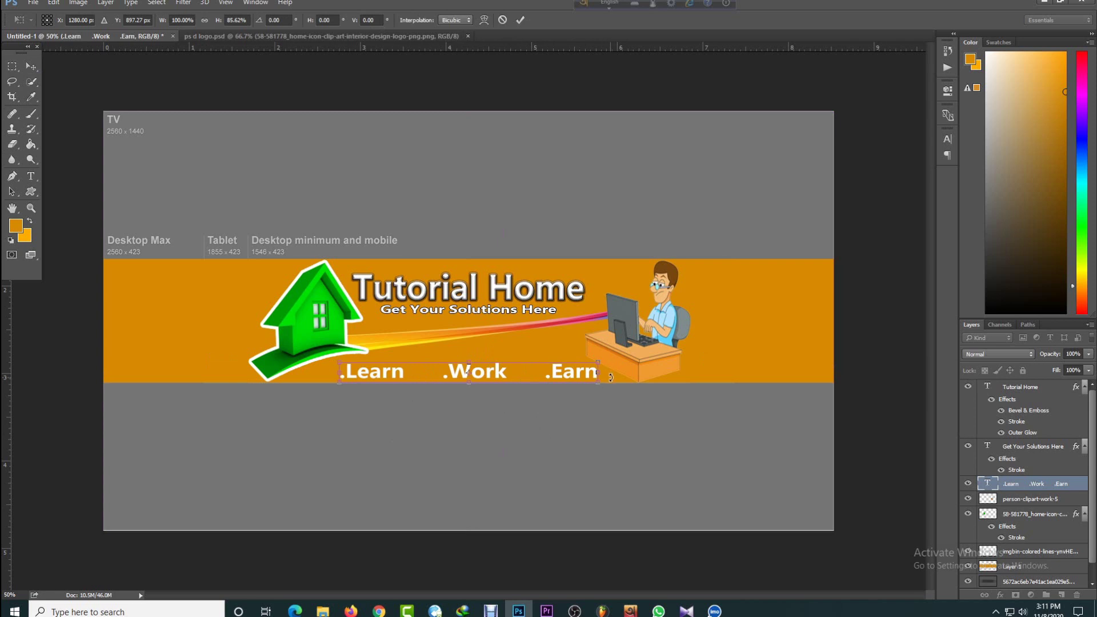
key(Return)
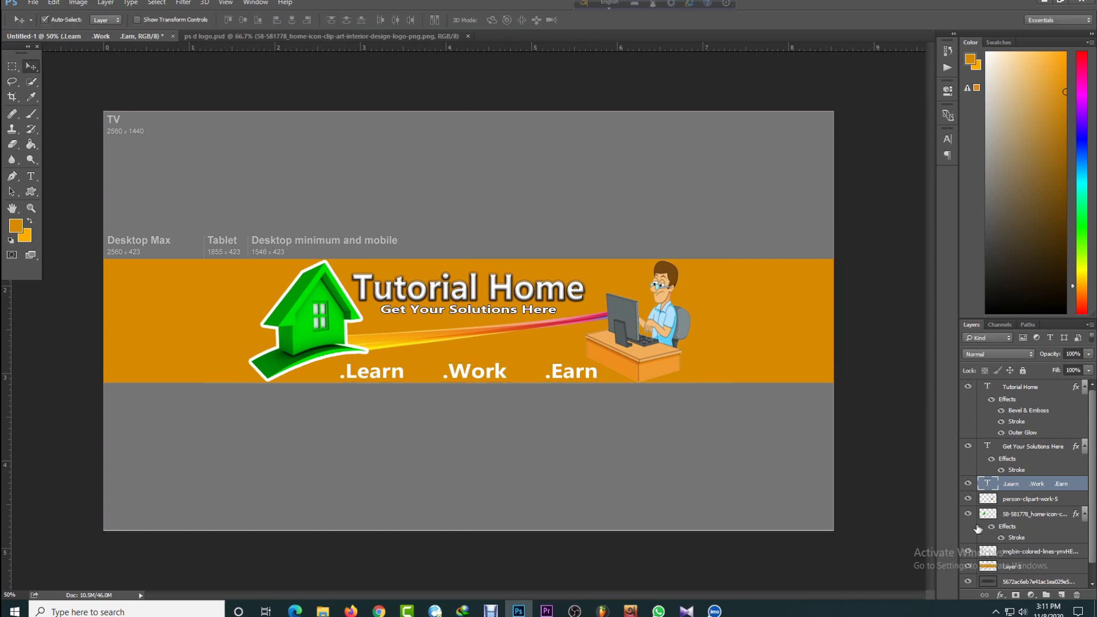
click(31, 176)
drag(345, 371, 651, 364)
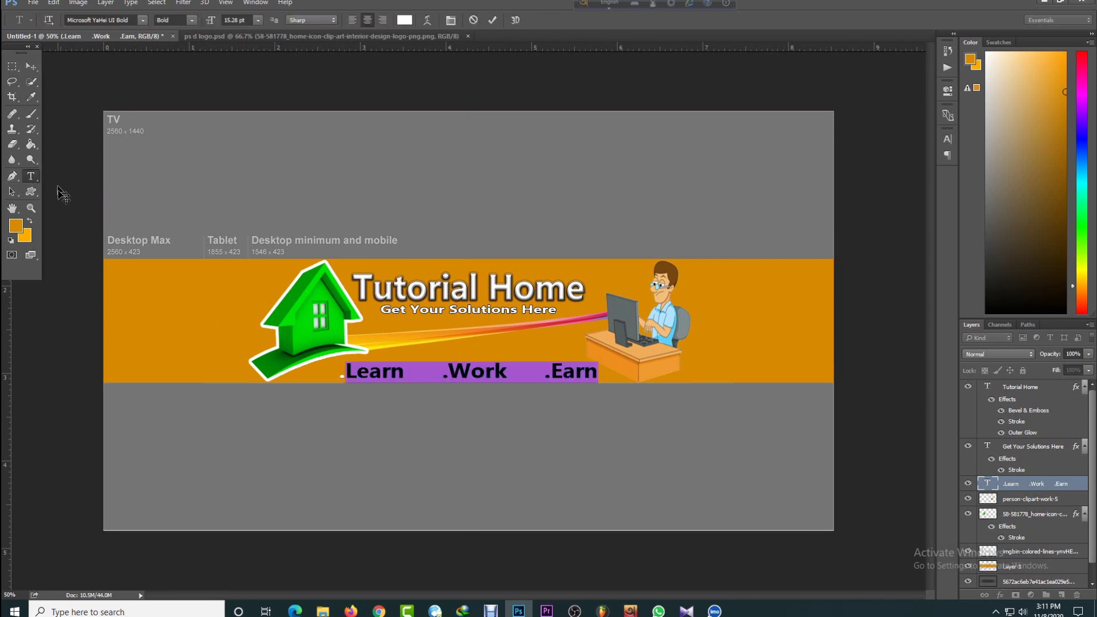
click(34, 143)
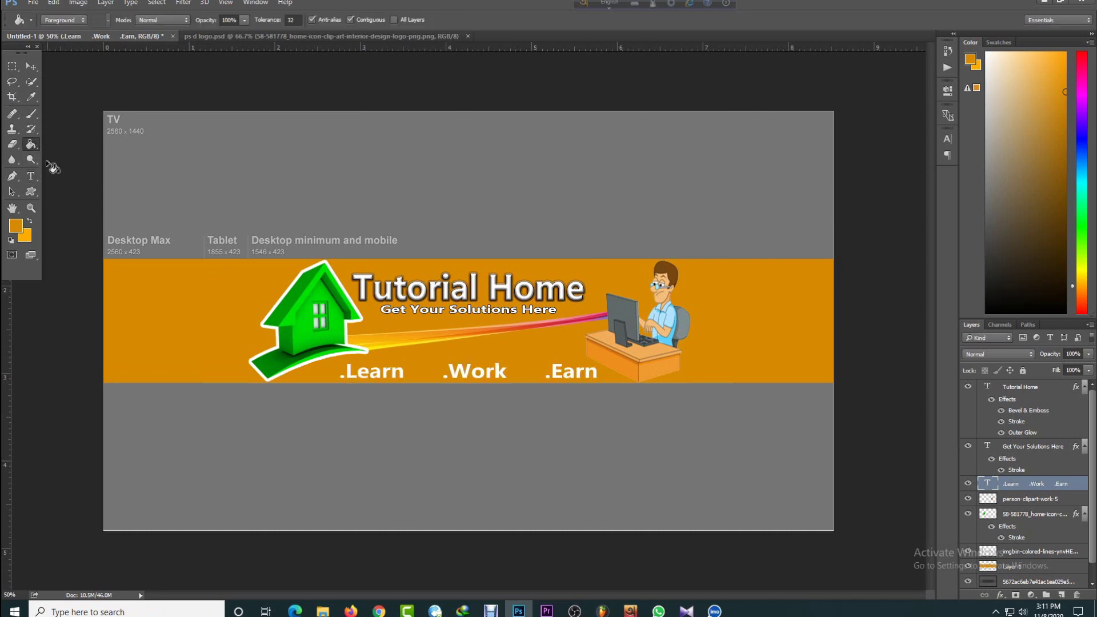
- Recolour all of the ".Learn .Work .Earn" text with the grey sampled from the template background
click(30, 176)
drag(338, 373, 883, 372)
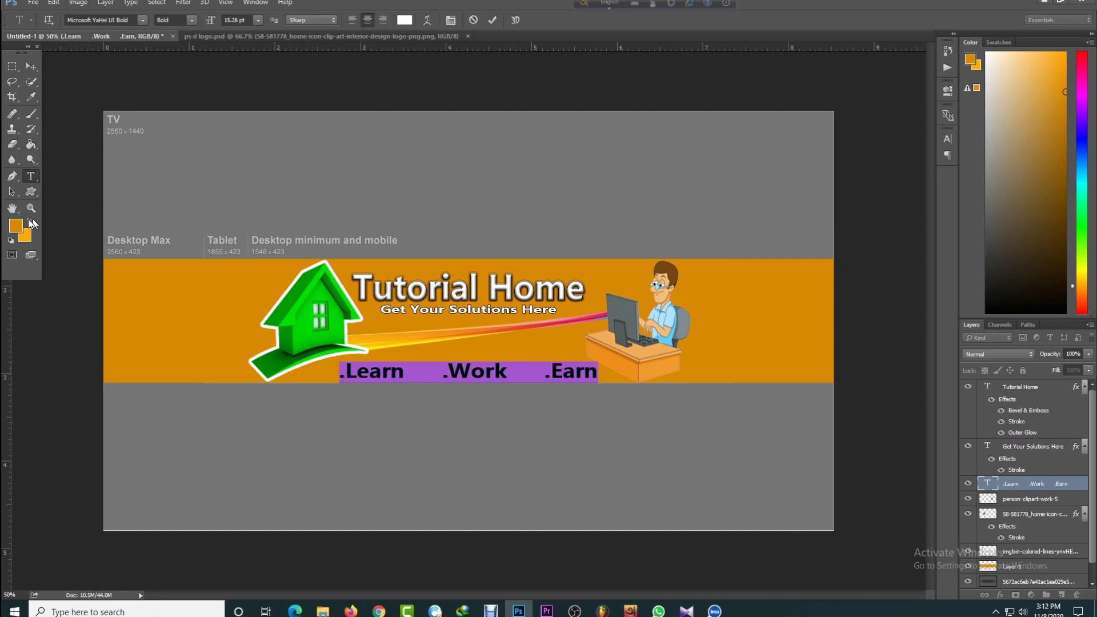
click(16, 225)
click(401, 173)
click(971, 343)
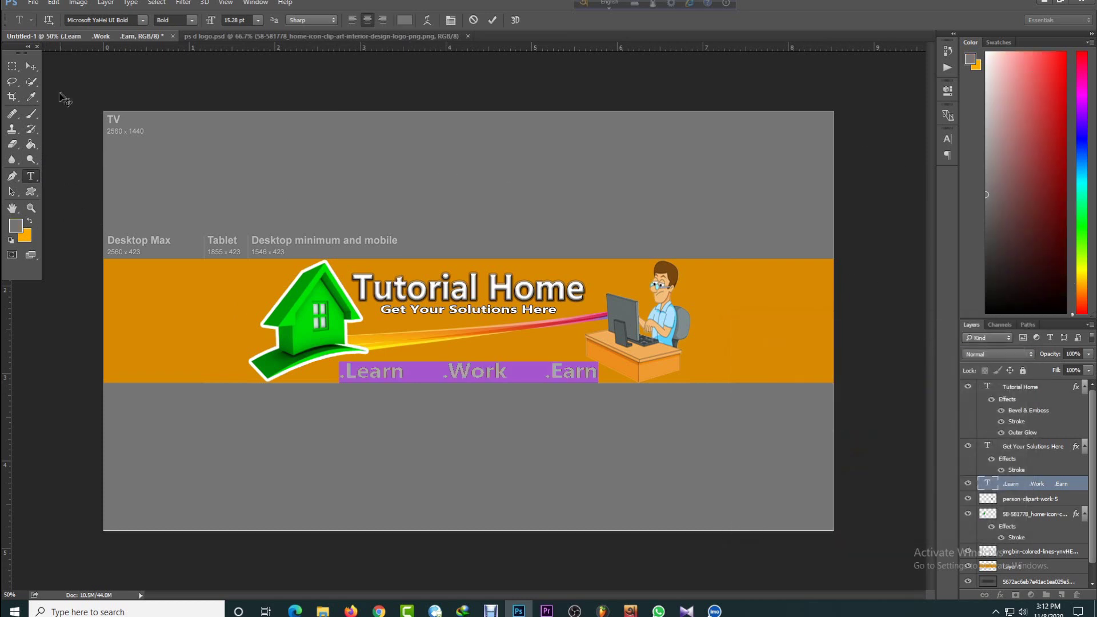
click(32, 69)
- Add a 2 px outside stroke in near-white #fefdfd to the ".Learn .Work .Earn" text
click(999, 594)
click(1022, 487)
click(793, 457)
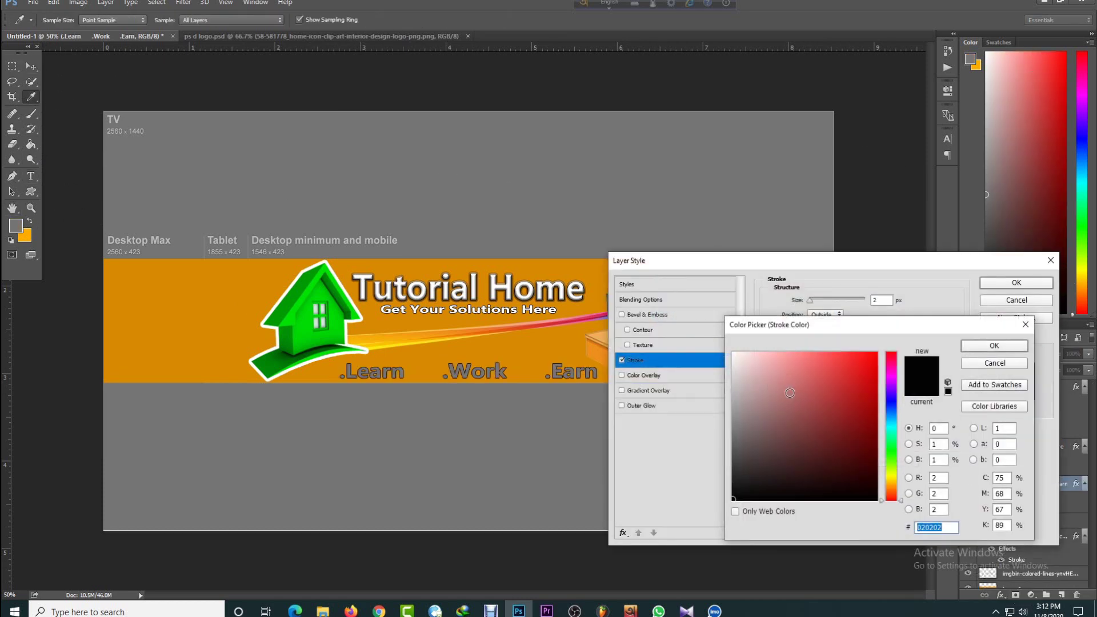
click(734, 357)
click(994, 346)
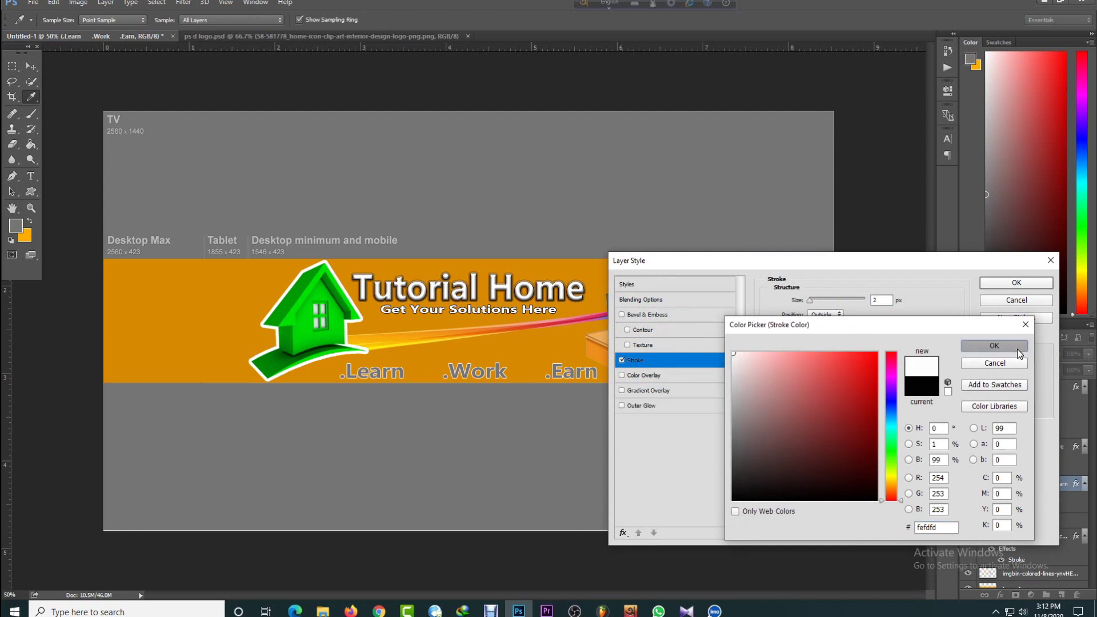
click(1016, 282)
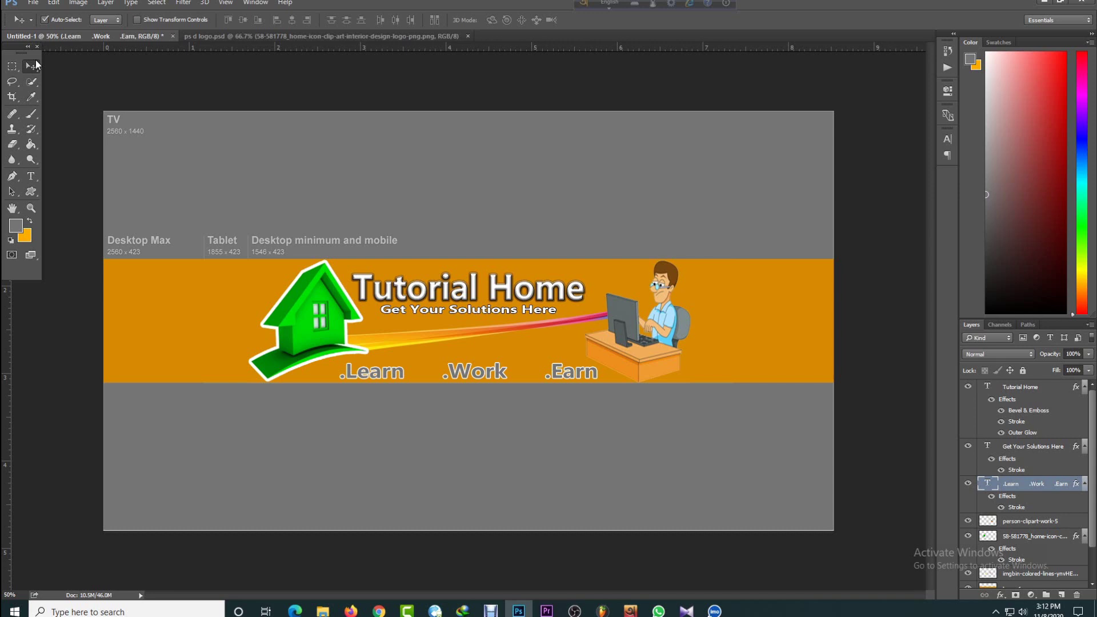
- Add a white outside stroke to the person-at-desk clipart and thicken it by one pixel
click(681, 365)
click(999, 594)
click(1022, 483)
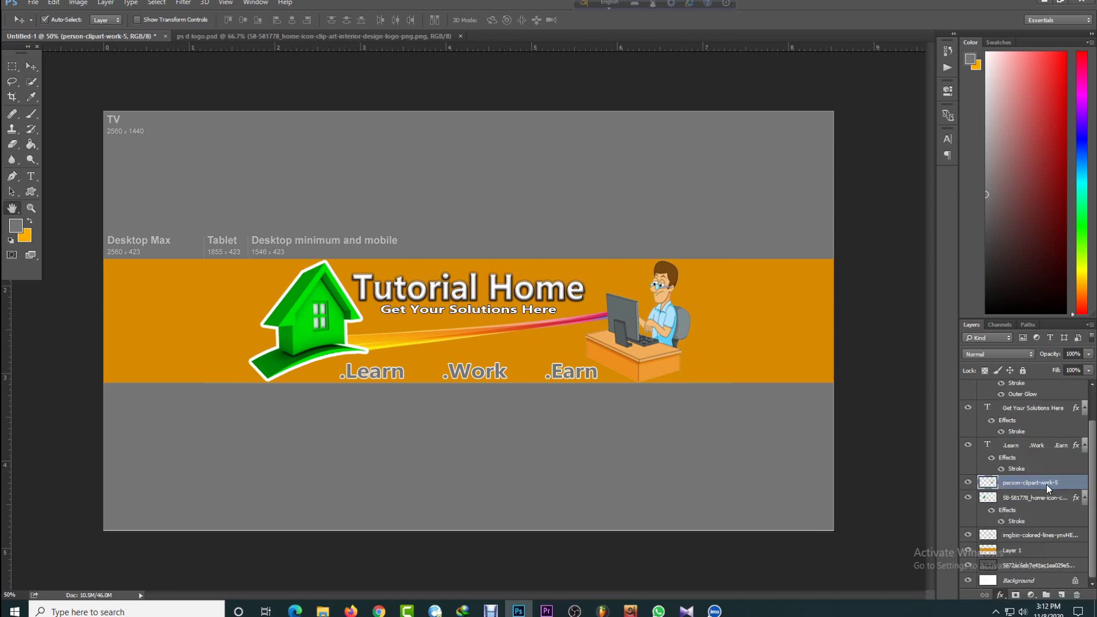
drag(880, 265, 747, 399)
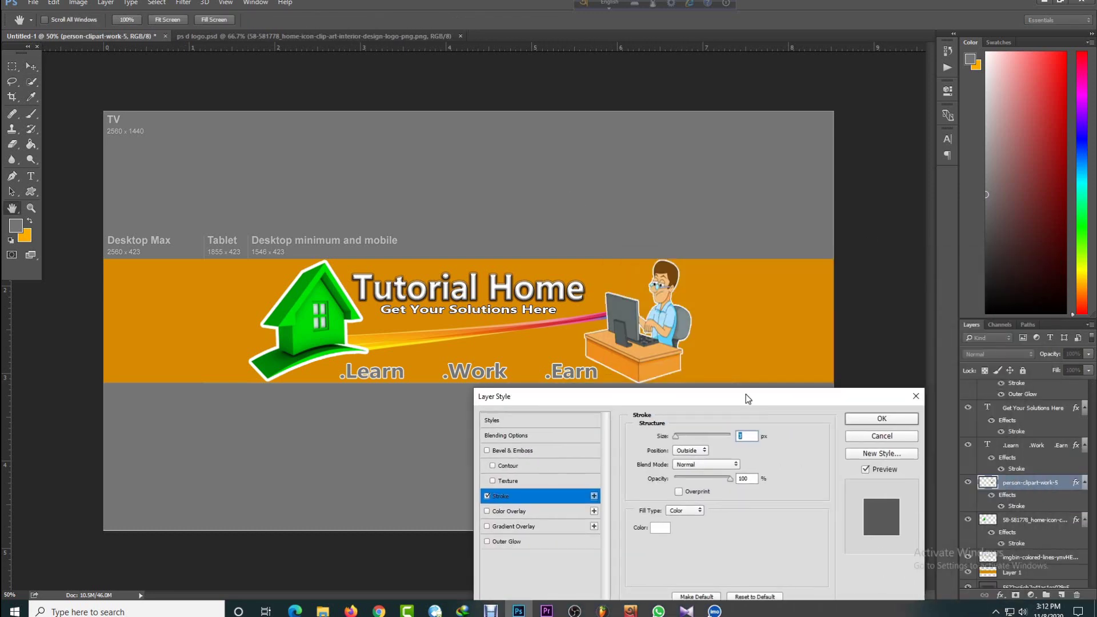
key(Up)
click(870, 418)
- Thin the white stroke around the green house logo
click(322, 318)
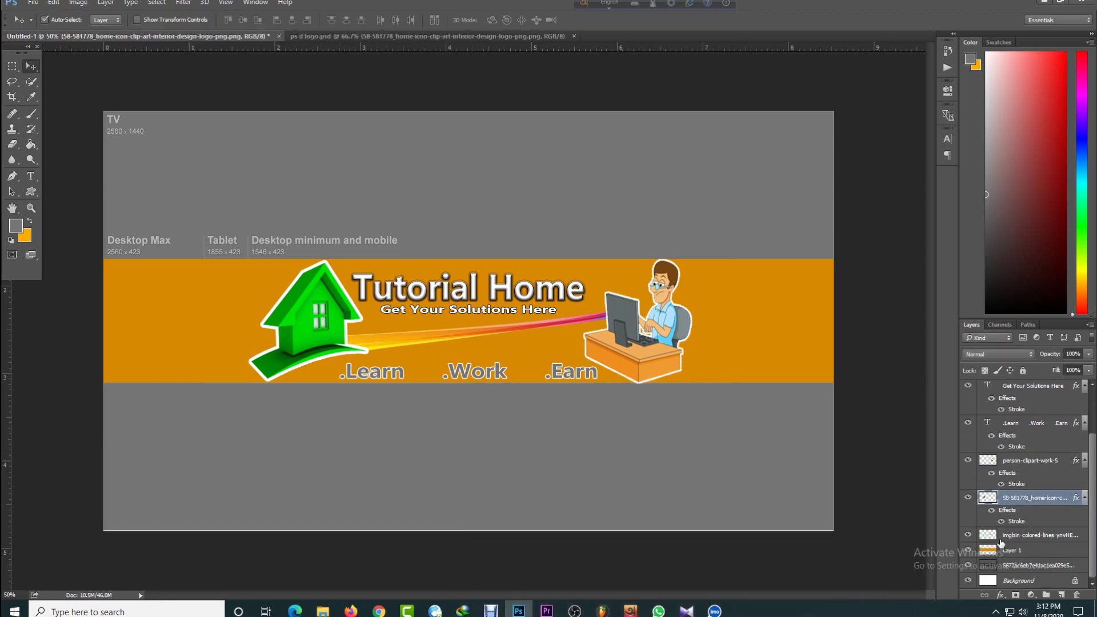
click(999, 595)
click(1022, 487)
mouse_move(645, 102)
mouse_down()
mouse_move(906, 216)
mouse_move(939, 251)
mouse_up()
key(Return)
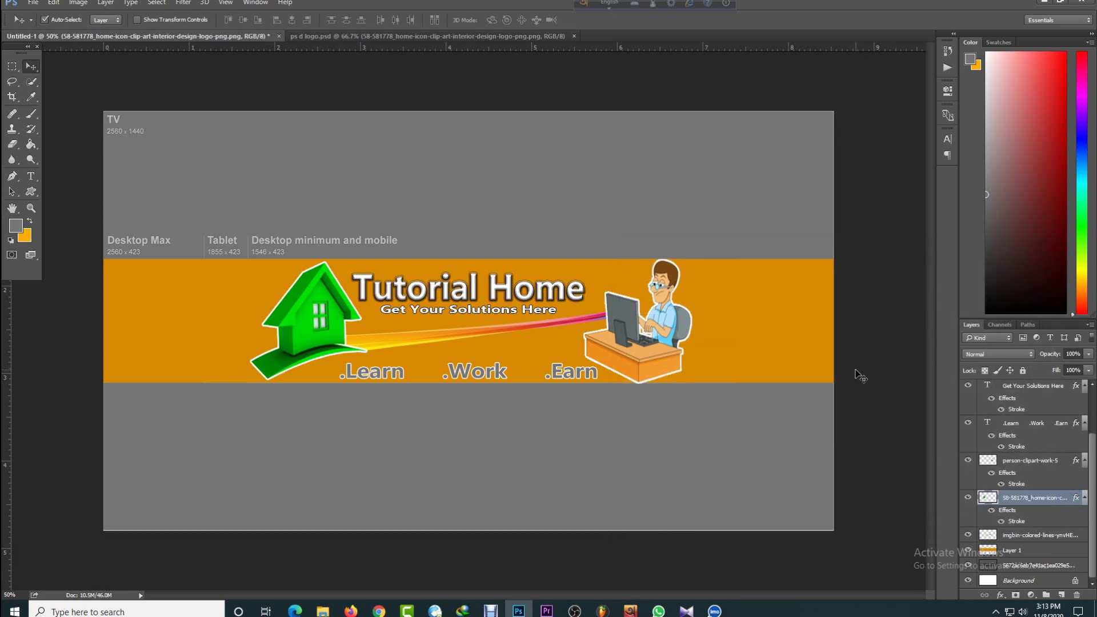
- Place the jumping-girl silhouette PNG from the desktop into the banner document
click(1043, 2)
drag(325, 543, 240, 398)
click(729, 575)
key(Return)
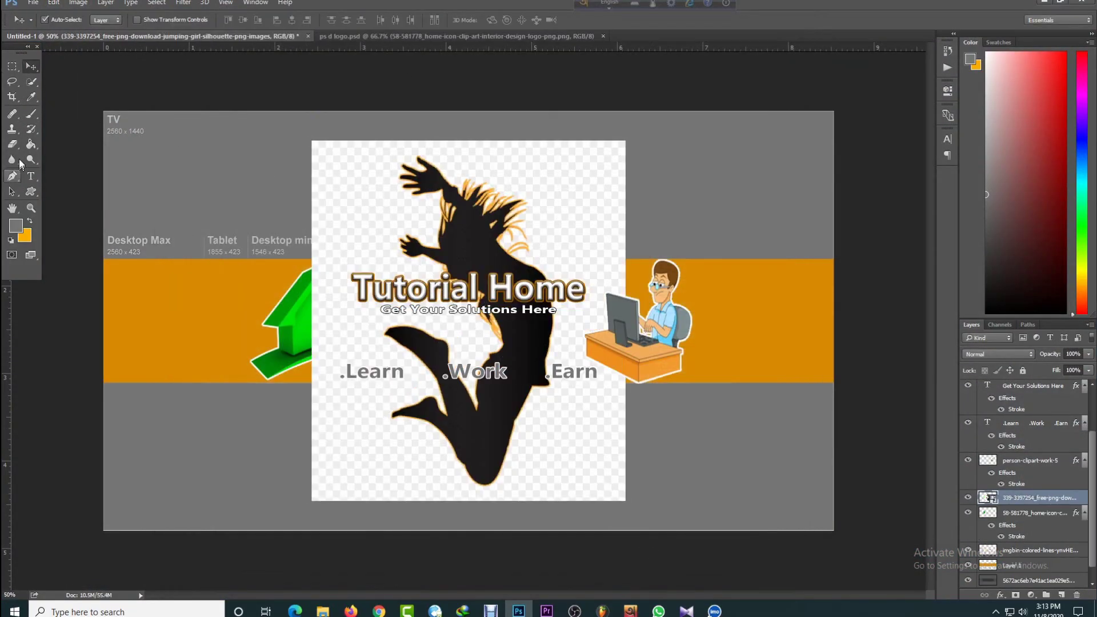
- Move the silhouette to the canvas's left edge and remove its checkered background with the Magic Eraser
drag(434, 171, 225, 170)
right_click(12, 144)
click(64, 167)
click(160, 228)
click(525, 226)
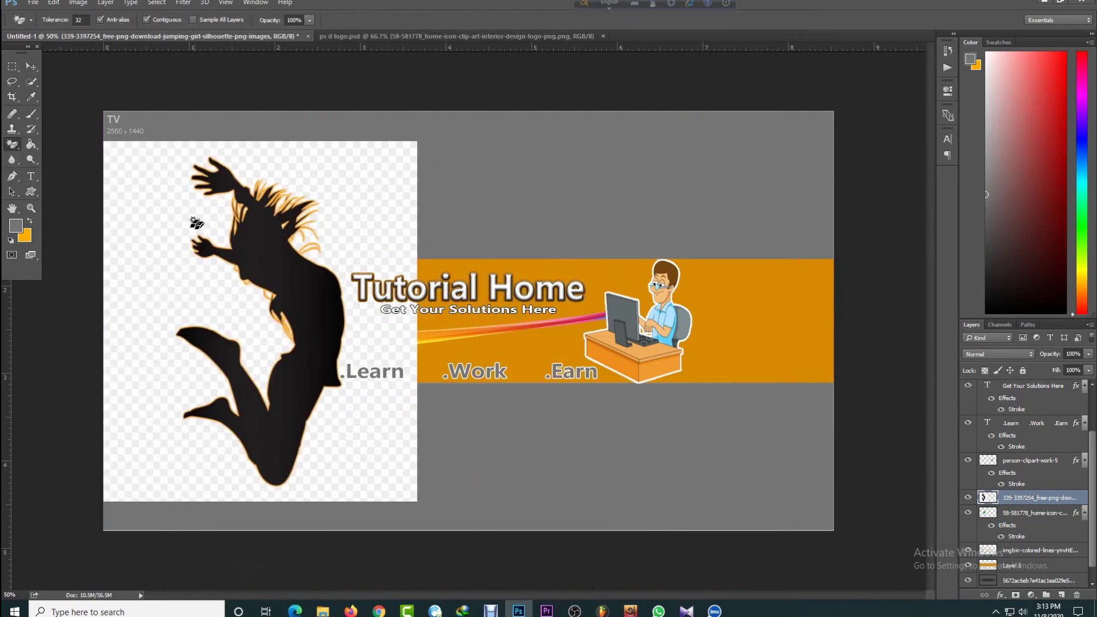
click(197, 224)
- Erase the leftover white patches enclosed by the orange outline along the silhouette's front with the Magic Eraser
scroll(263, 275, up, 3)
scroll(264, 275, up, 2)
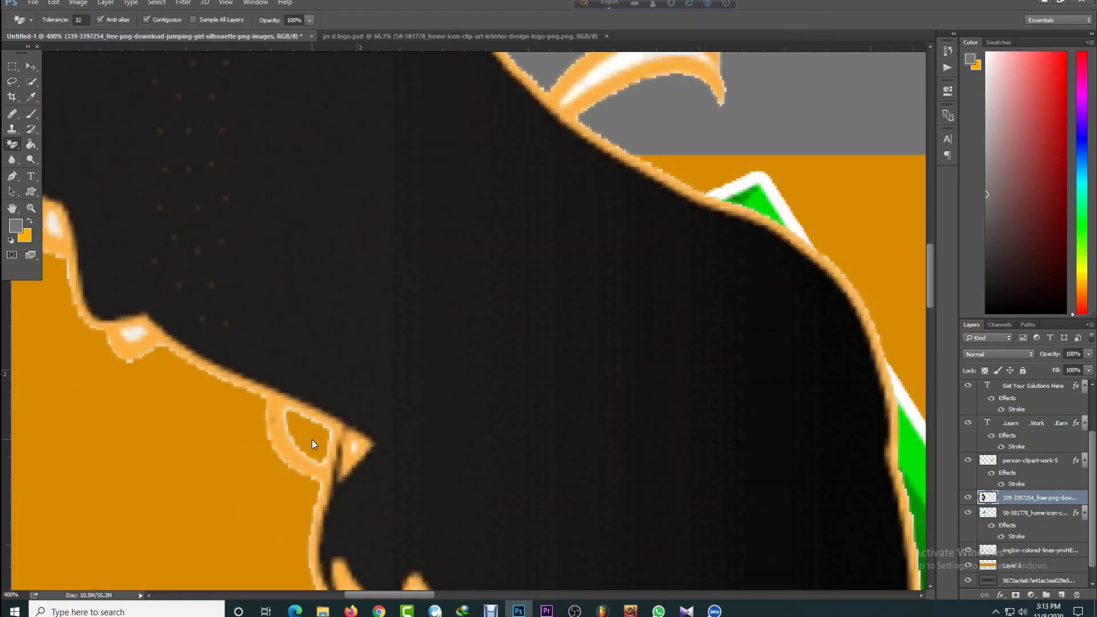
drag(237, 285, 447, 303)
scroll(348, 245, up, 2)
click(343, 410)
click(227, 245)
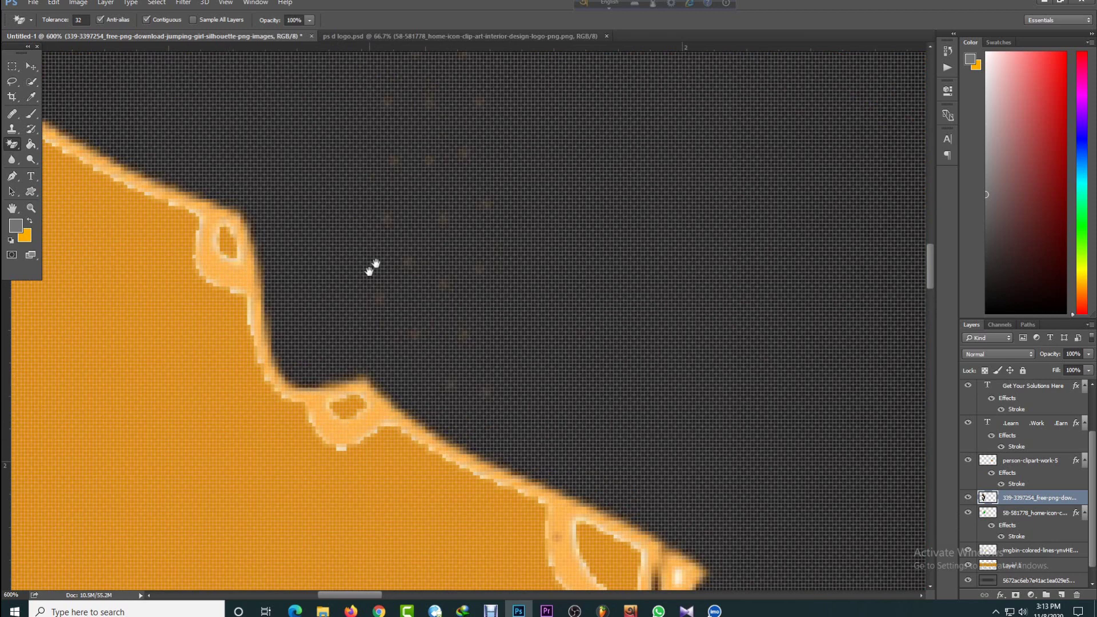
- Erase the remaining white patches between the silhouette's hair strands and beside its face with the Magic Eraser
scroll(371, 268, down, 2)
drag(361, 206, 399, 486)
click(640, 370)
click(764, 313)
click(732, 355)
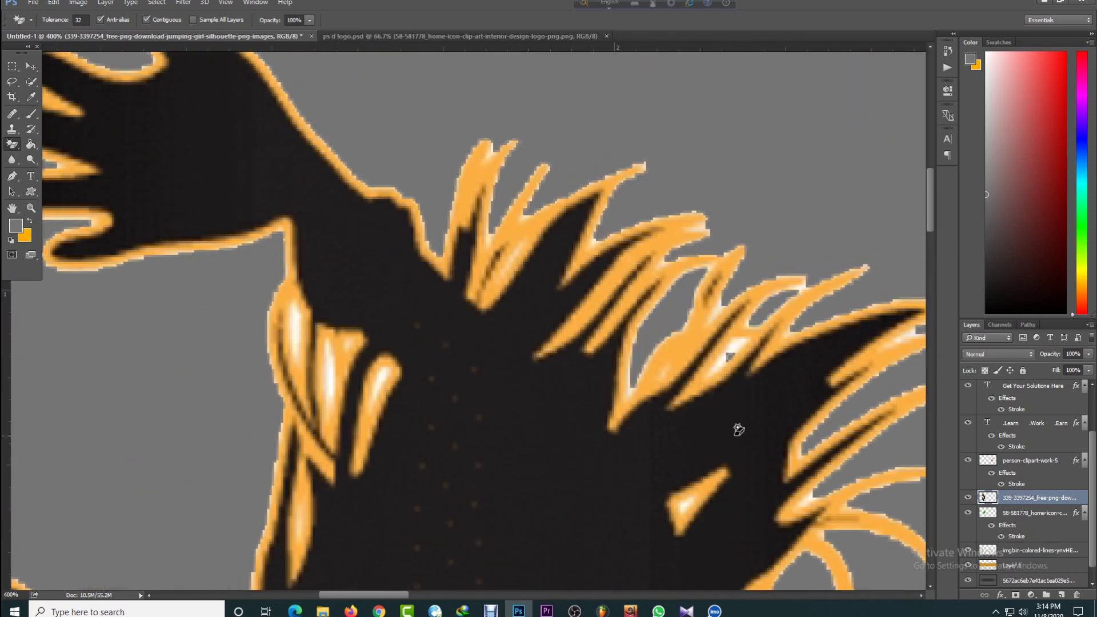
scroll(732, 363, up, 1)
click(720, 359)
click(228, 378)
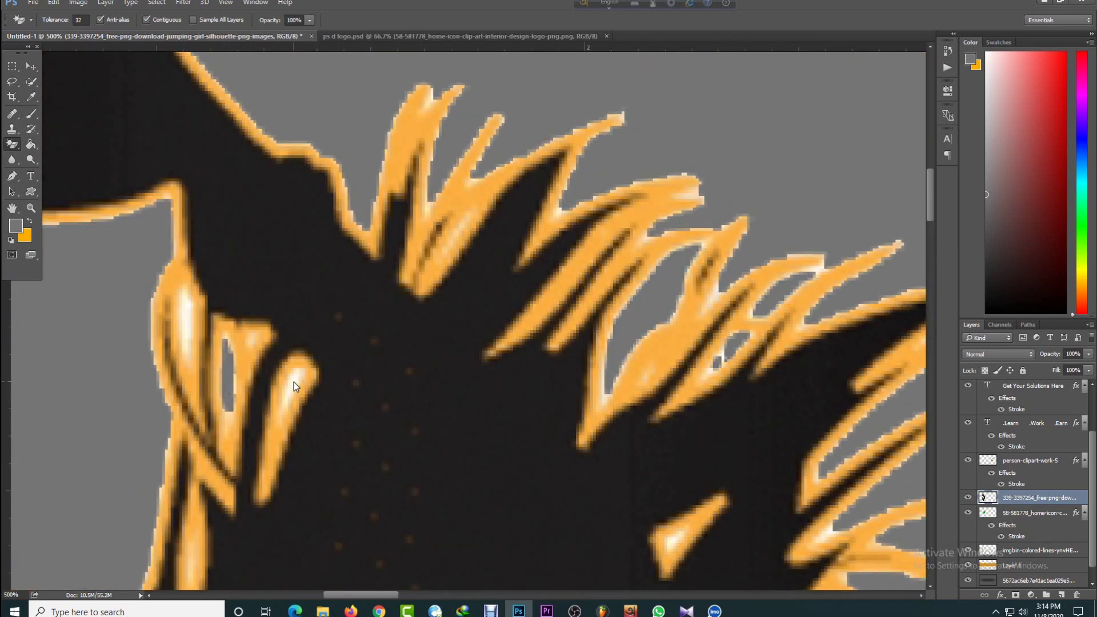
click(291, 380)
click(184, 321)
- Stretch the silhouette to the full canvas height and narrow it so it fits between the left edge and the house logo
scroll(184, 323, down, 7)
key(v)
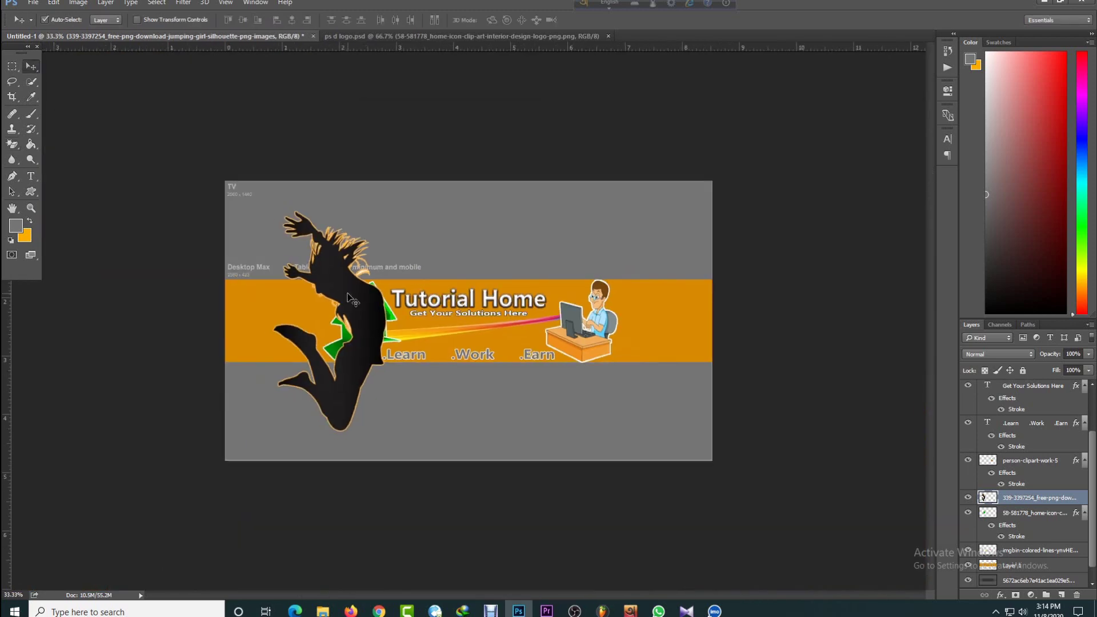
drag(335, 305, 291, 298)
key(ctrl+t)
drag(339, 209, 354, 180)
drag(209, 321, 224, 322)
drag(353, 320, 318, 323)
key(Return)
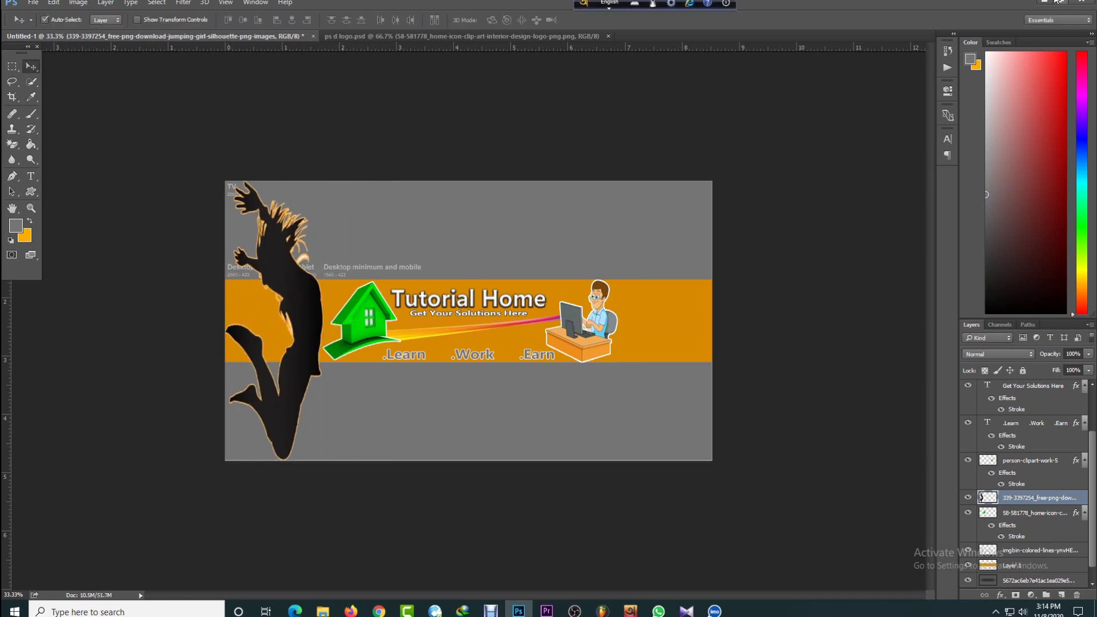
- Duplicate the silhouette, flip the copy horizontally to about -94% width, and align it with the canvas's right edge
drag(283, 291, 614, 326)
key(ctrl+t)
key(Right)
key(Right)
key(Right)
key(Right)
key(Right)
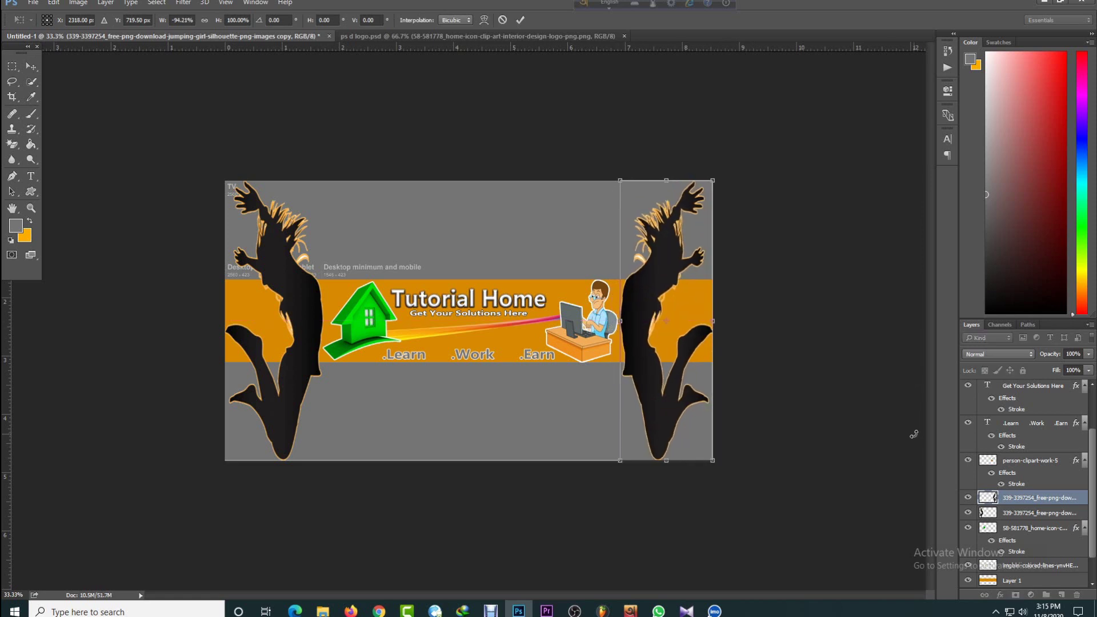
key(Return)
- Recolour all of the ".Learn .Work .Earn" text near-white
key(t)
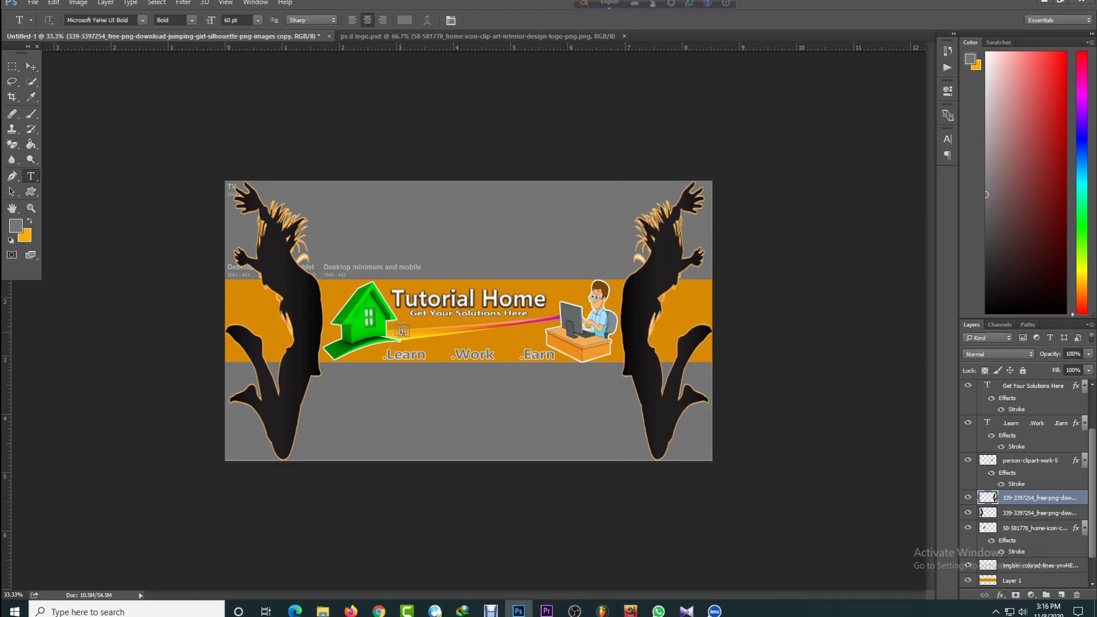
drag(382, 355, 630, 373)
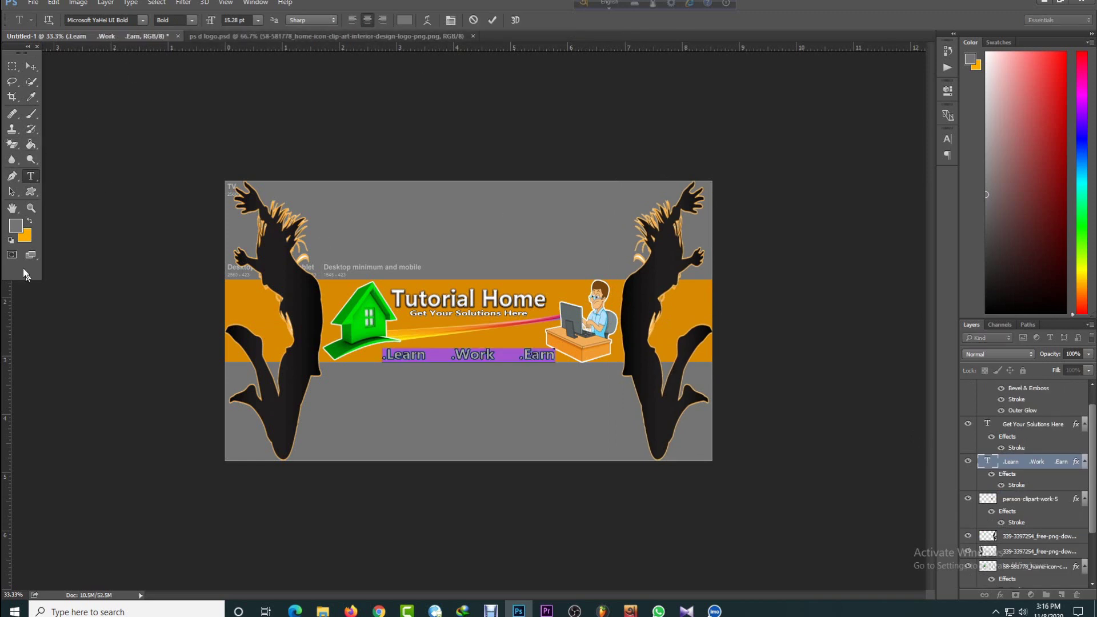
click(15, 226)
click(736, 355)
click(1005, 349)
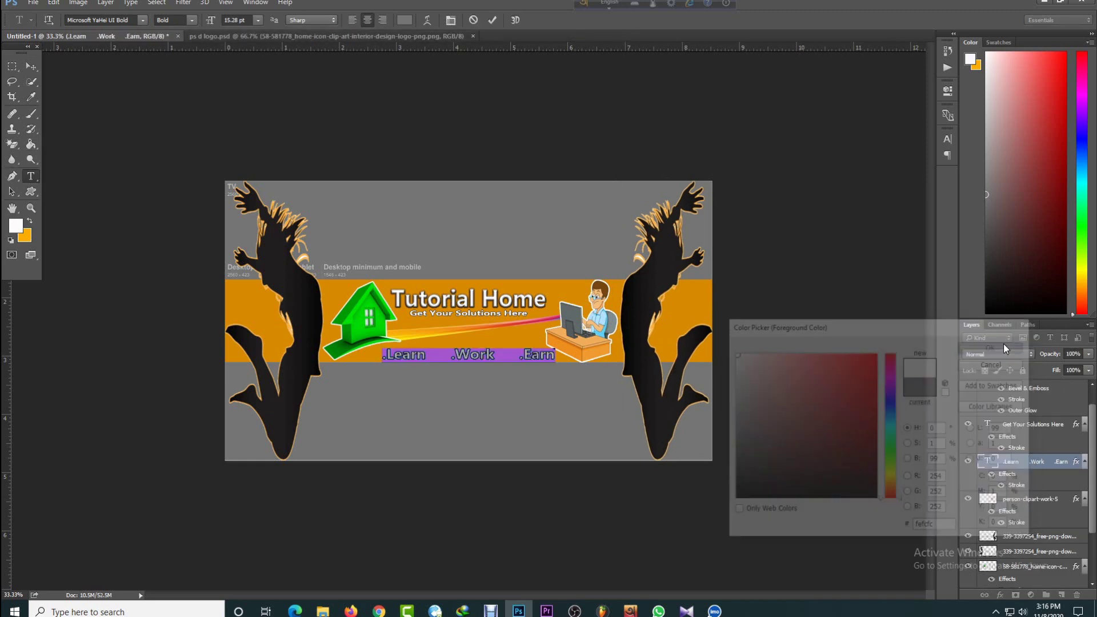
click(34, 68)
- Change the stroke colour of the ".Learn .Work .Earn" text to near-black
click(1000, 595)
click(1043, 486)
click(816, 370)
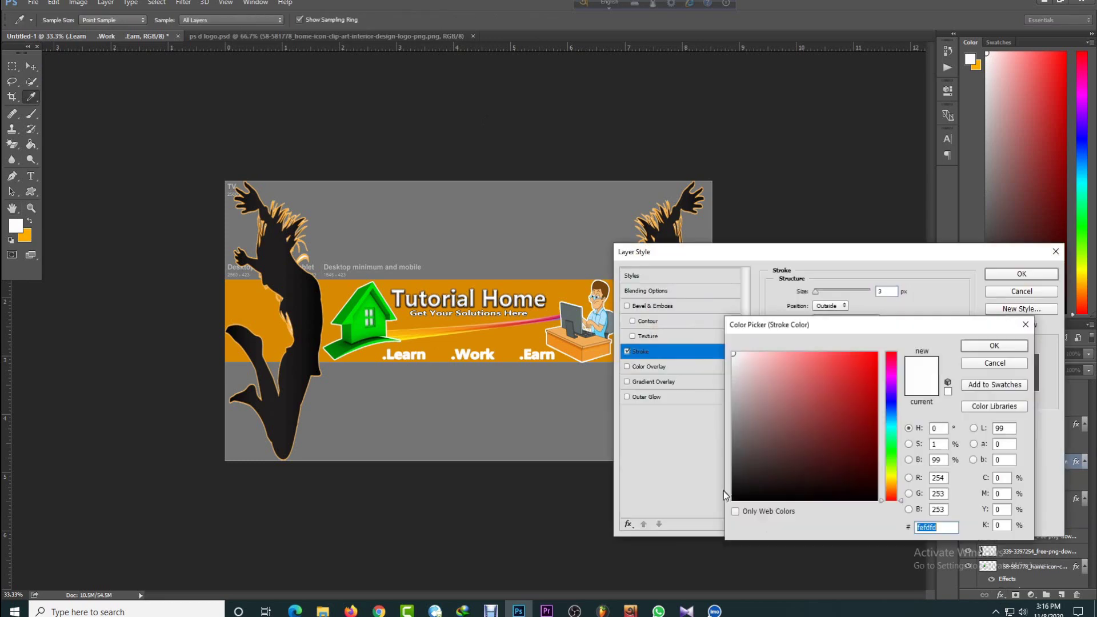
click(733, 498)
click(1015, 344)
click(1022, 274)
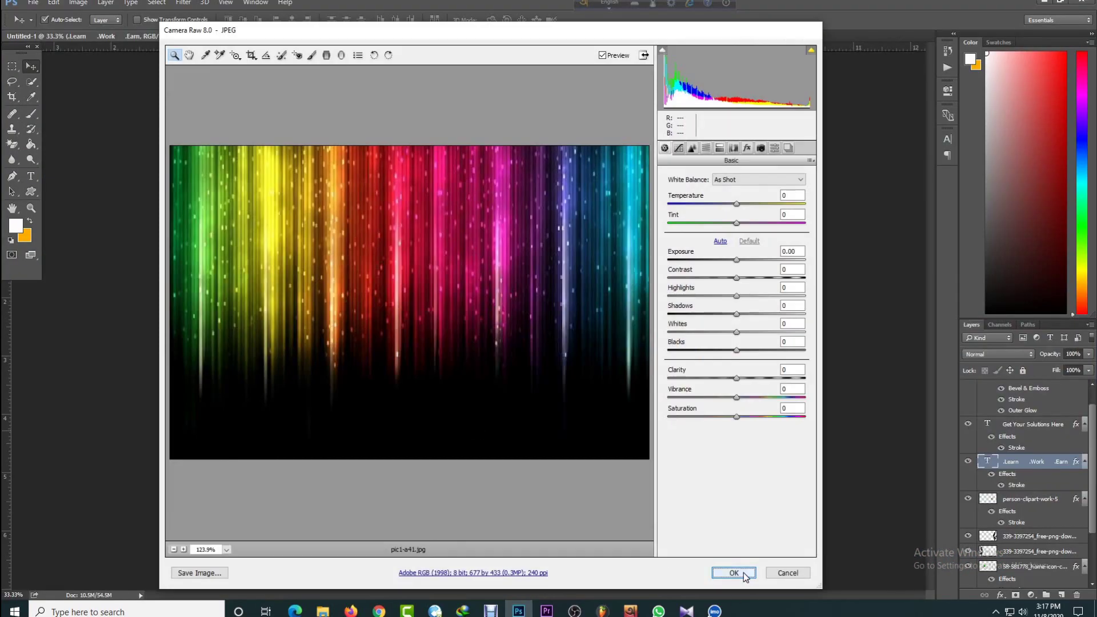
- Place pic1-a41.jpg, enlarge it to about 307% so it covers the whole canvas, and rasterize its layer
click(729, 570)
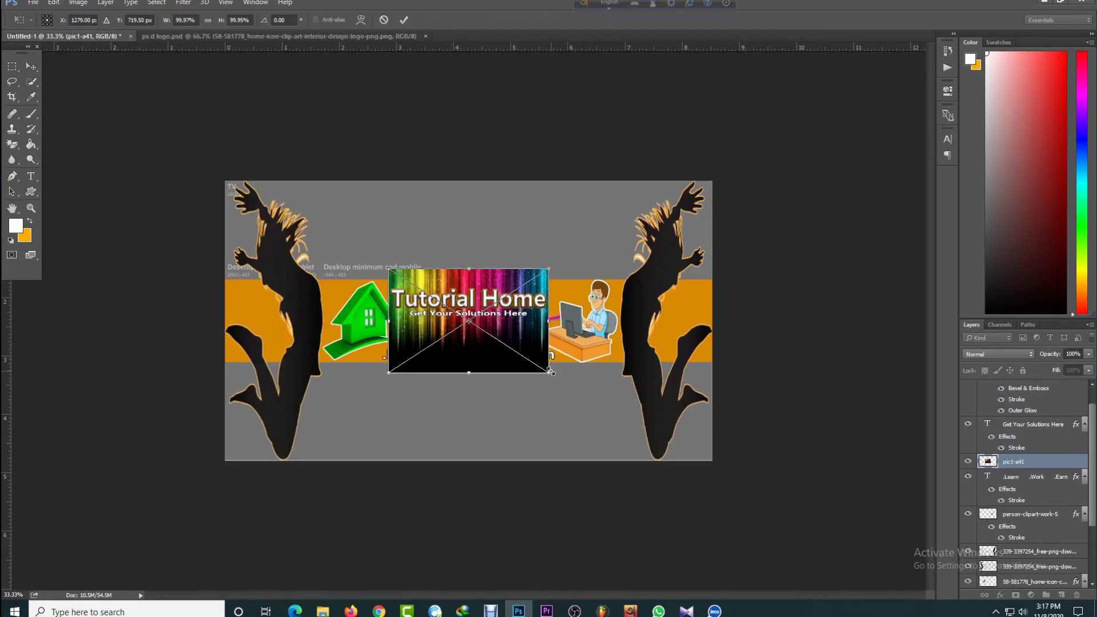
drag(550, 371, 715, 482)
drag(389, 268, 191, 210)
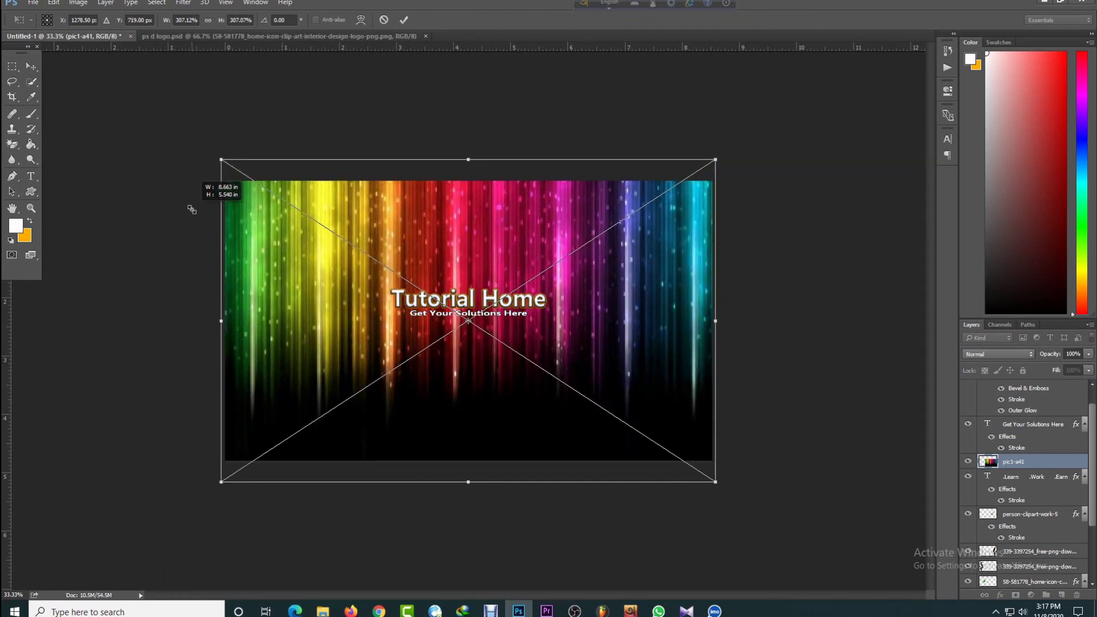
key(Return)
right_click(1045, 462)
click(928, 256)
- Move the pic1-a41 layer to just above Background and hide the channel-art template layer
scroll(1023, 509, down, 3)
scroll(1023, 509, up, 2)
drag(1020, 435, 1025, 559)
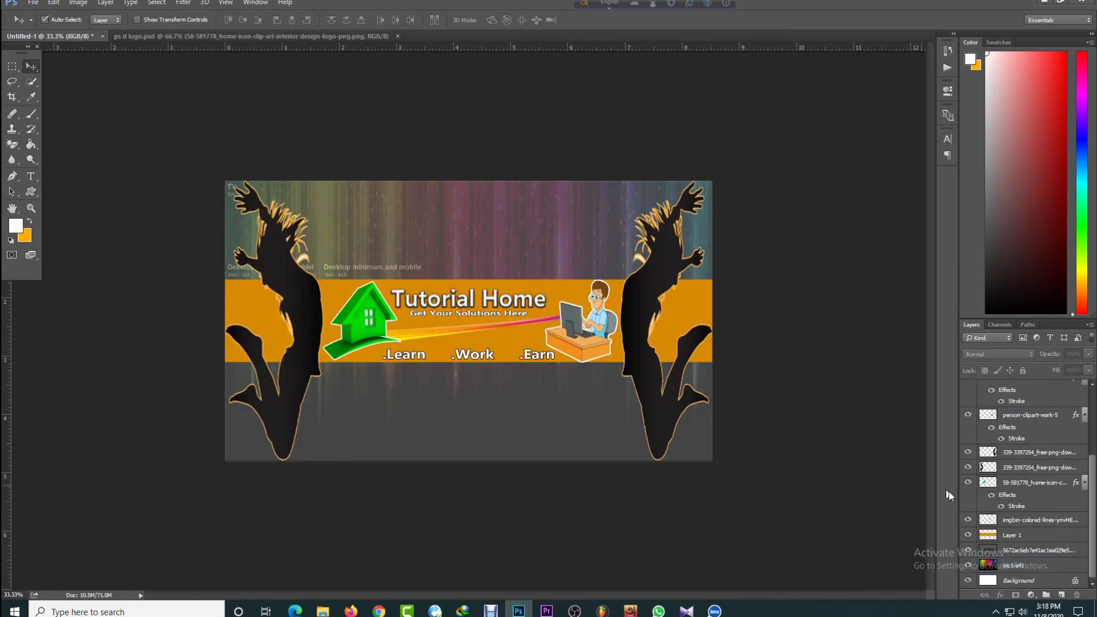
click(968, 550)
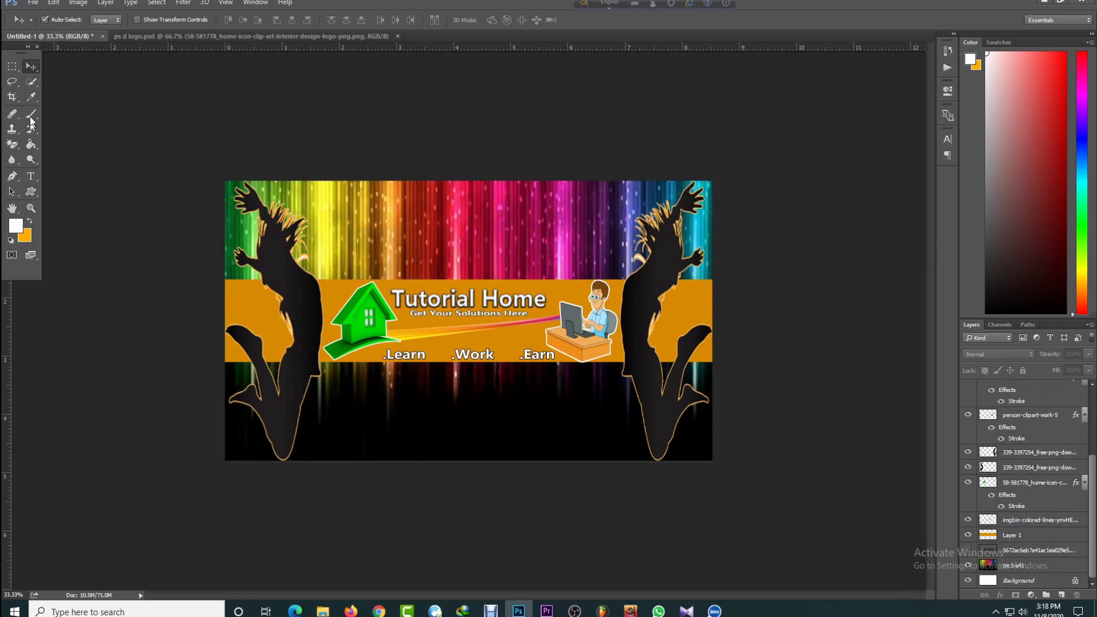
- Add a 3 px outside stroke in near-white #fefefe to the left silhouette
click(1032, 466)
click(1000, 595)
click(1033, 483)
click(803, 369)
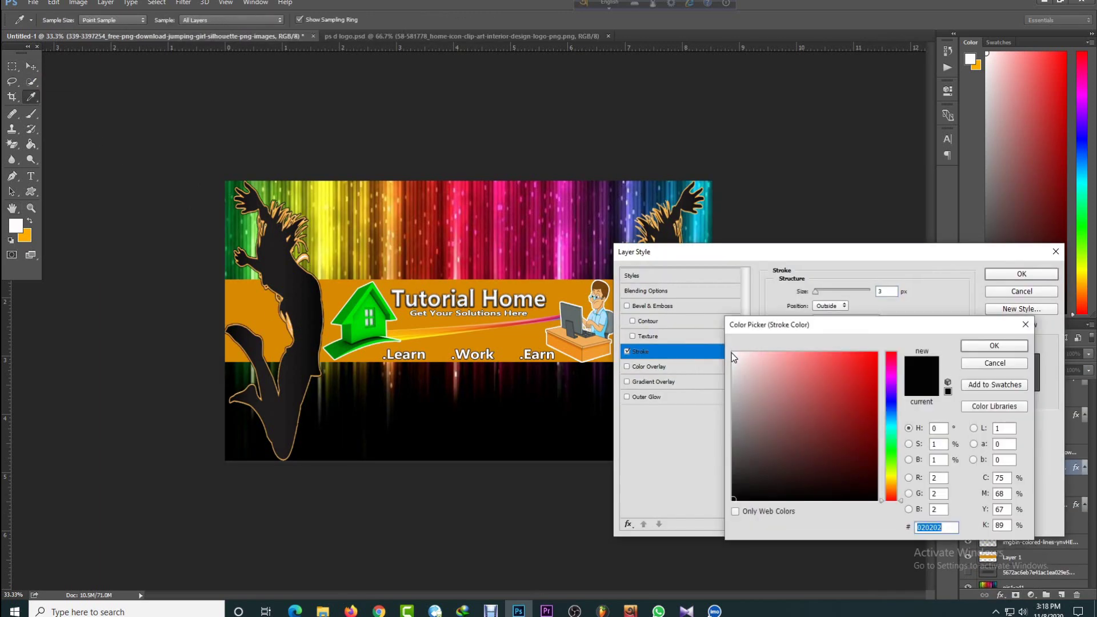
text(fefefe)
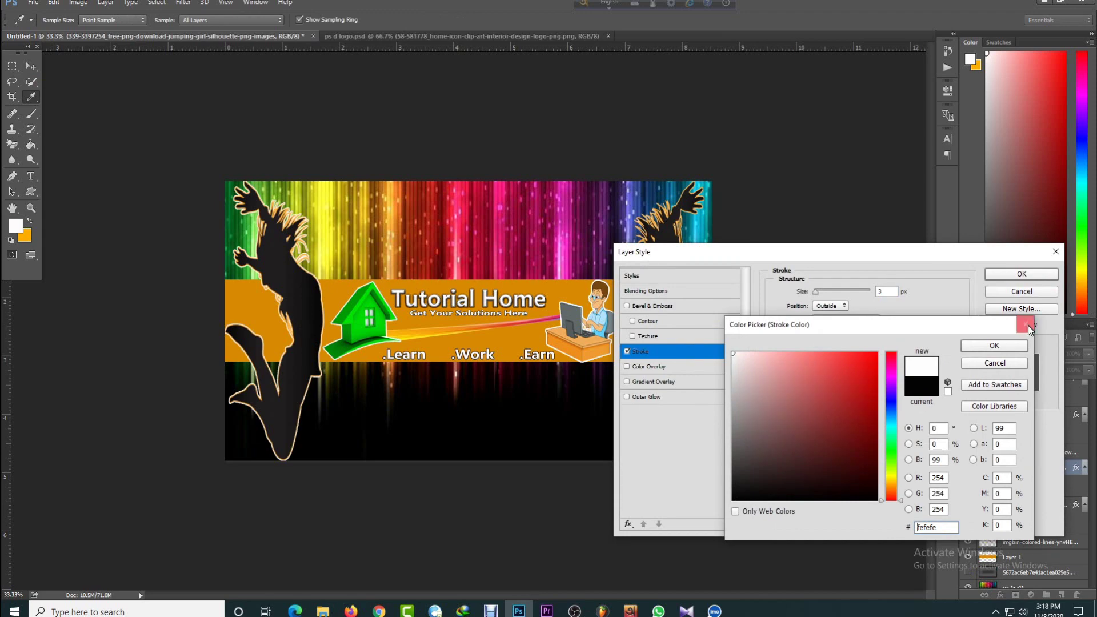
click(994, 345)
click(1021, 274)
- Add the same near-white stroke to the right silhouette
click(665, 398)
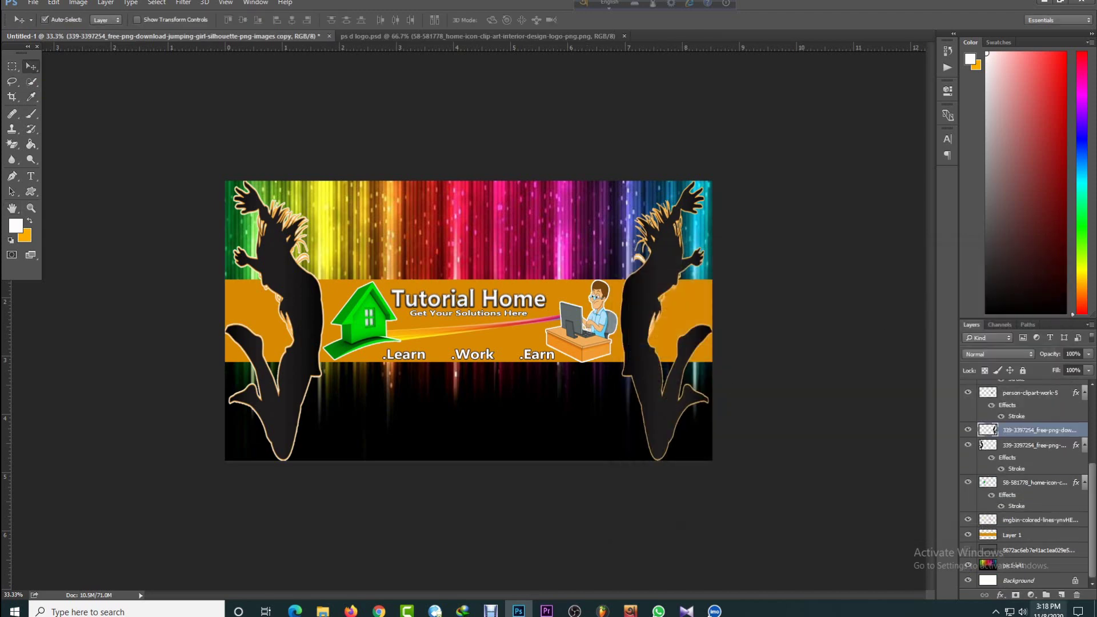
click(1000, 594)
click(1046, 485)
click(994, 292)
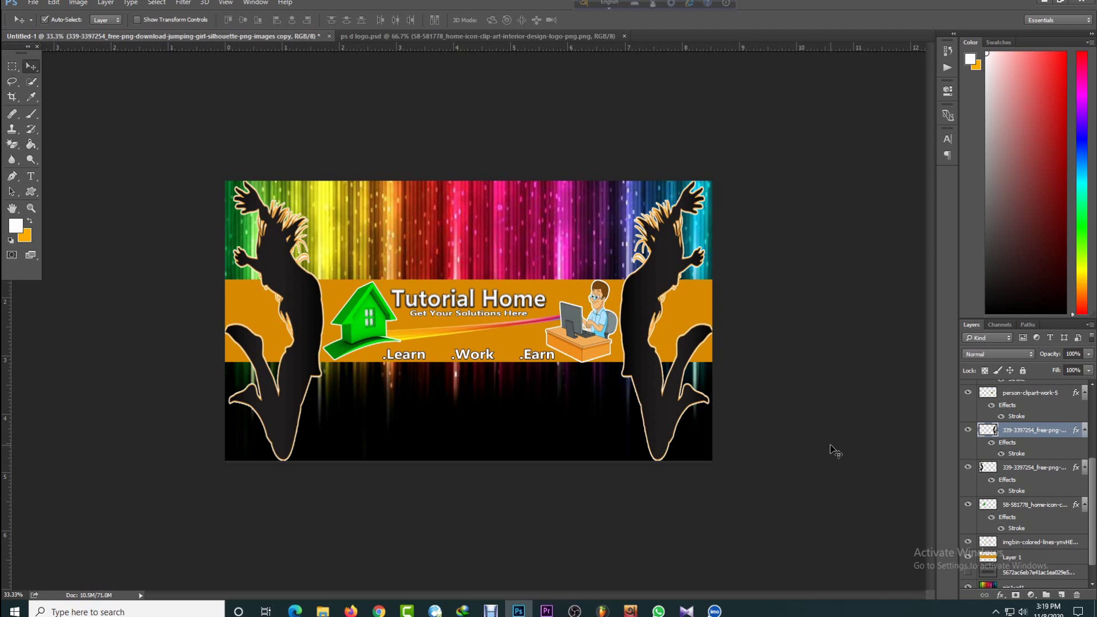
- Fill the orange banner band on Layer 1 with a dark teal using the Paint Bucket
click(680, 310)
click(16, 225)
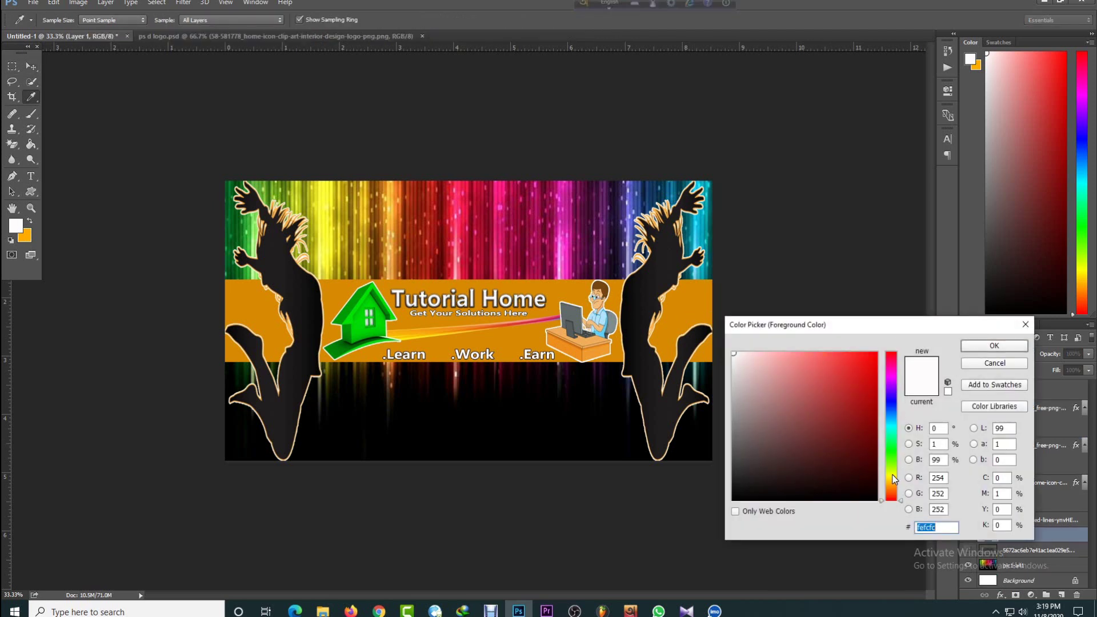
drag(889, 480, 884, 426)
click(874, 419)
key(Return)
key(g)
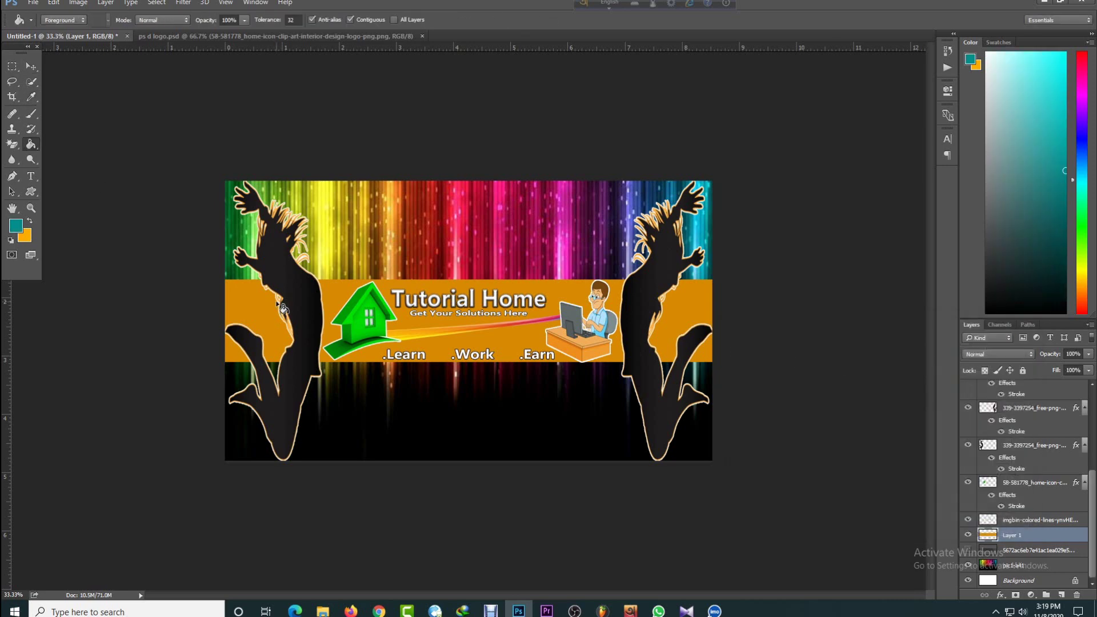
click(255, 306)
key(ctrl+plus)
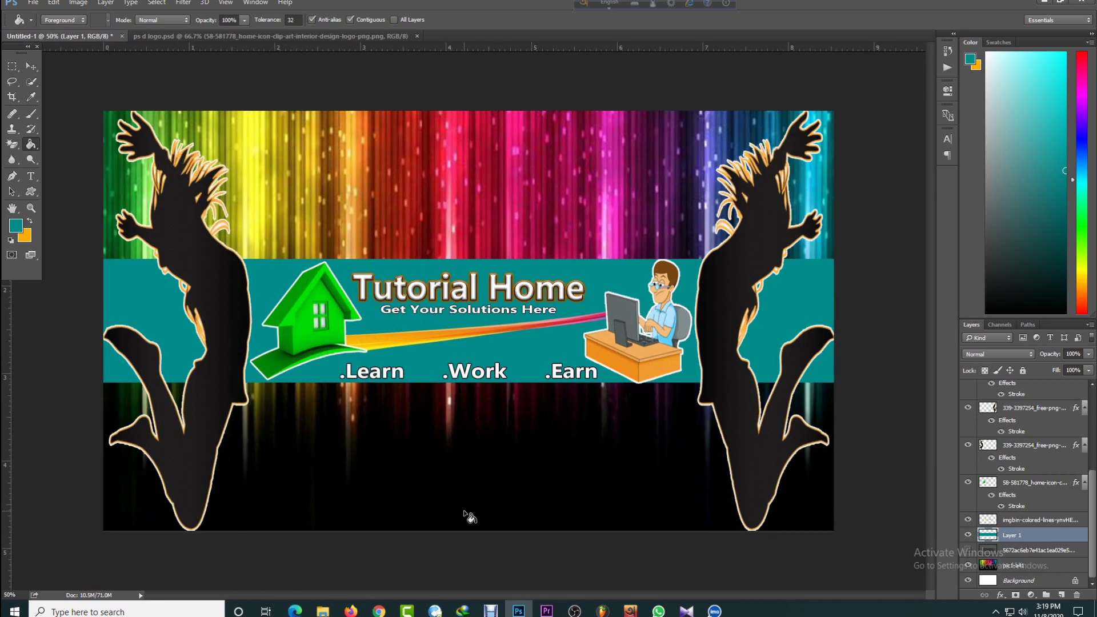
click(1044, 3)
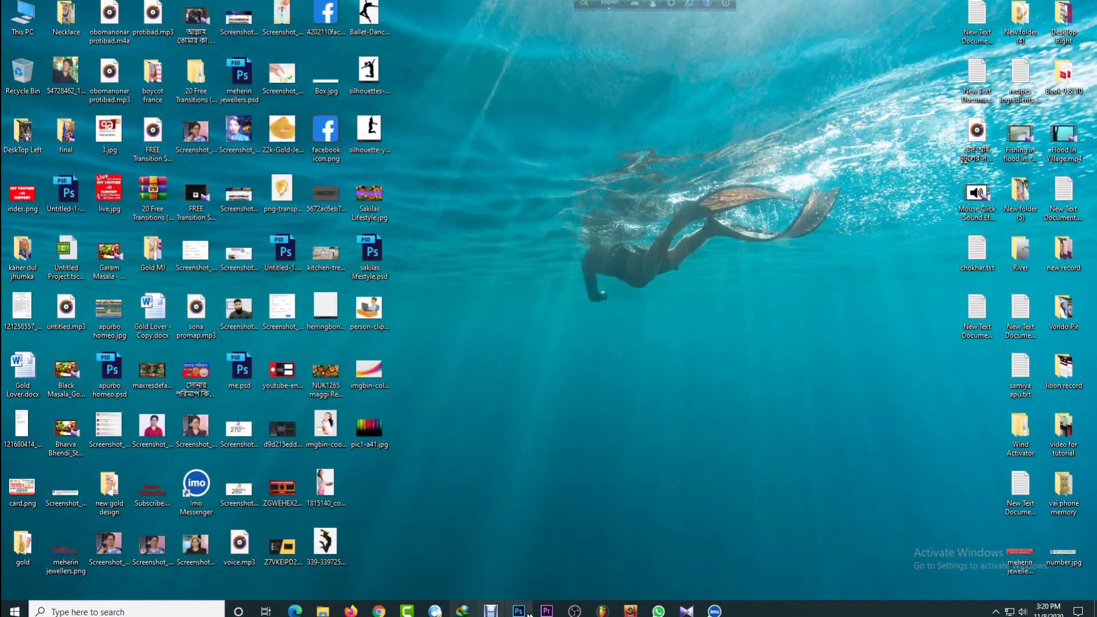
click(526, 611)
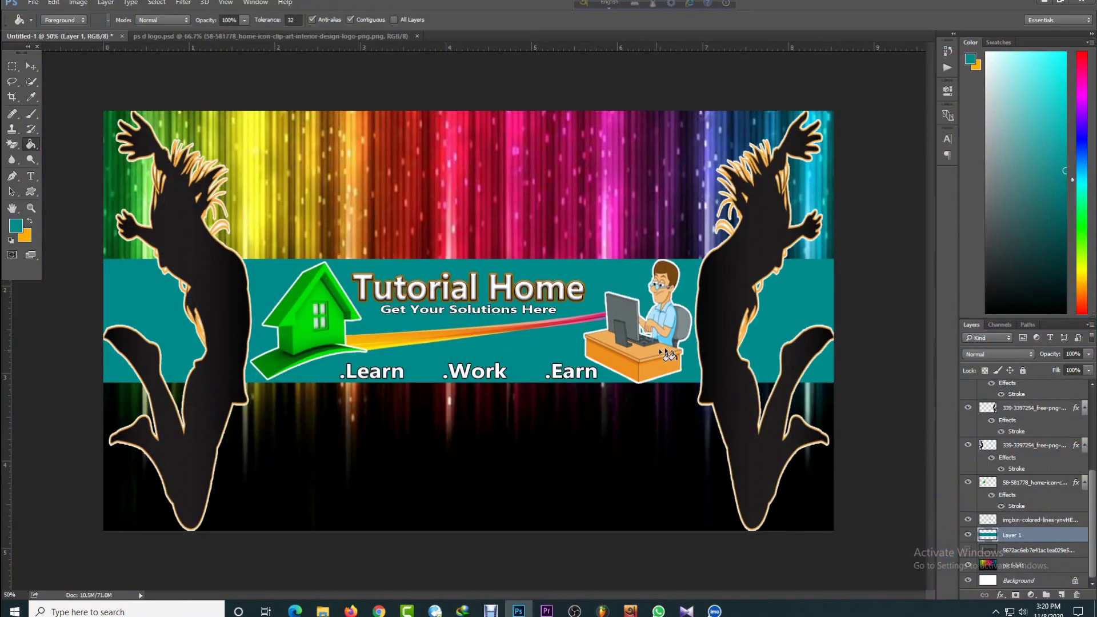
- Add an Emboss-style Bevel & Emboss effect to the teal band on Layer 1, with an inverted texture scaled to 202%
click(999, 594)
click(985, 462)
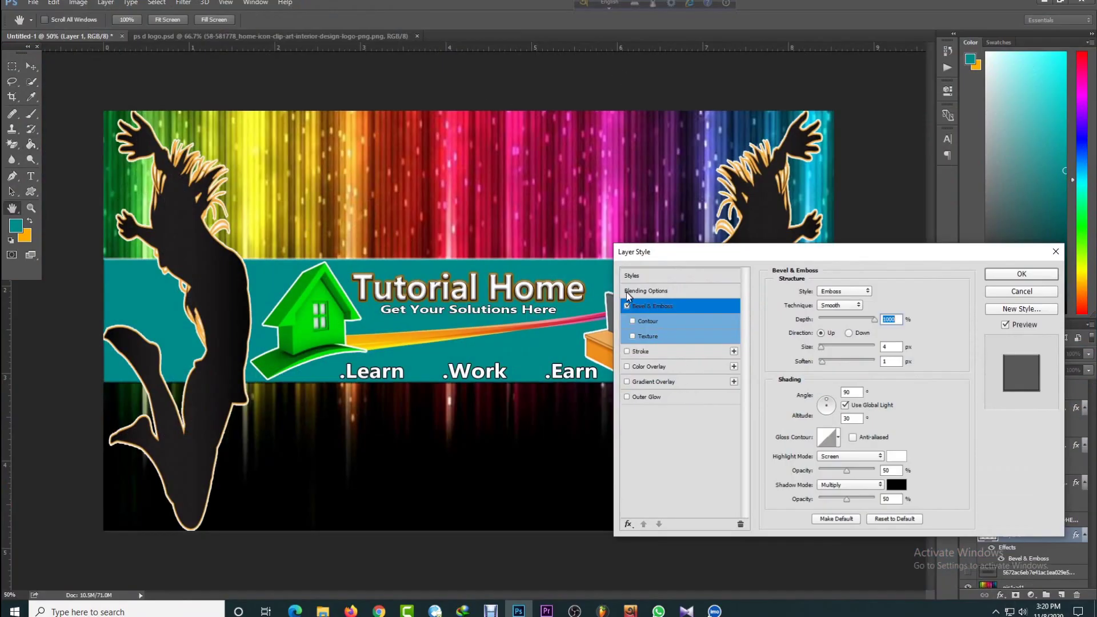
click(657, 337)
drag(853, 258, 913, 176)
mouse_move(888, 248)
mouse_down()
mouse_move(862, 255)
mouse_move(889, 258)
mouse_up()
click(858, 274)
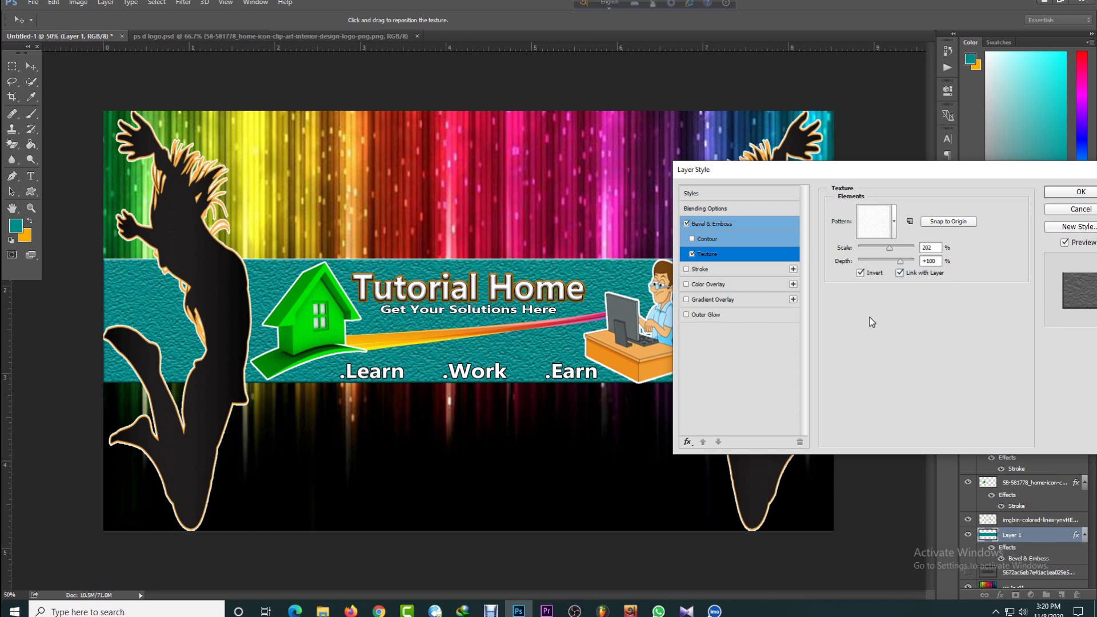
key(Return)
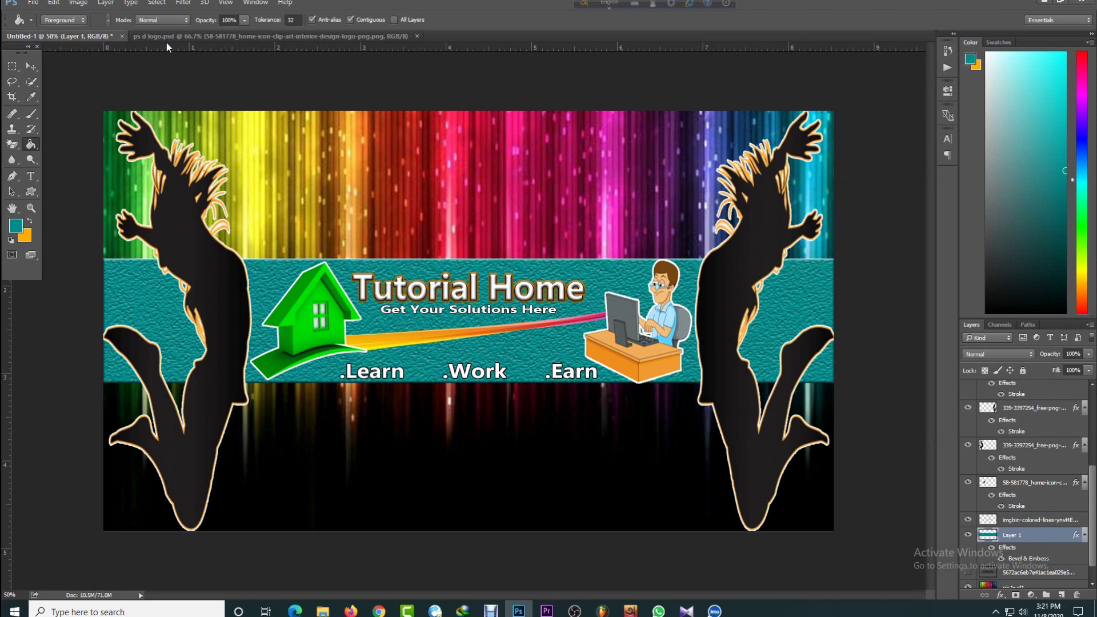
- Turn off the Bevel & Emboss effect on the Tutorial Home title text while keeping its stroke and outer glow
click(31, 66)
click(514, 288)
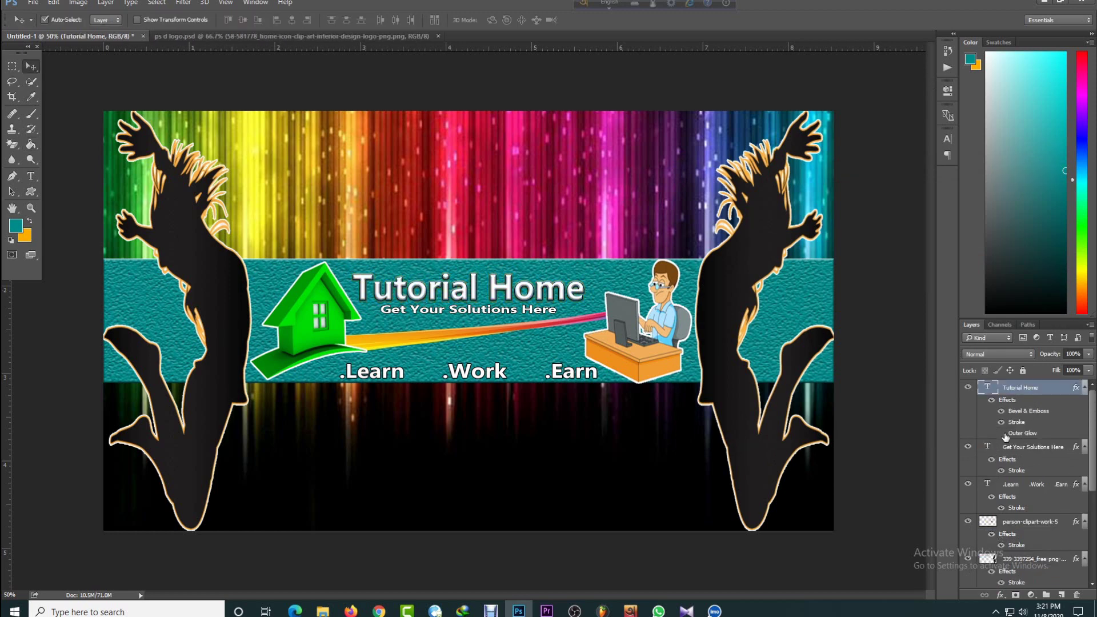
scroll(1019, 421, down, 3)
scroll(1020, 421, up, 3)
click(999, 594)
click(1022, 472)
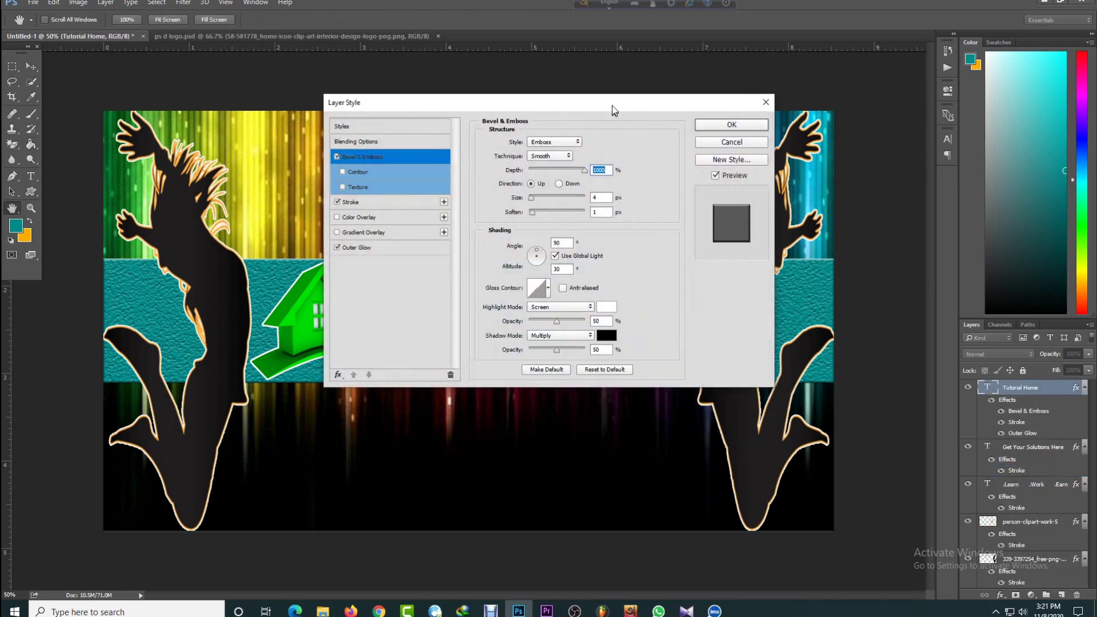
drag(612, 107, 936, 258)
key(Return)
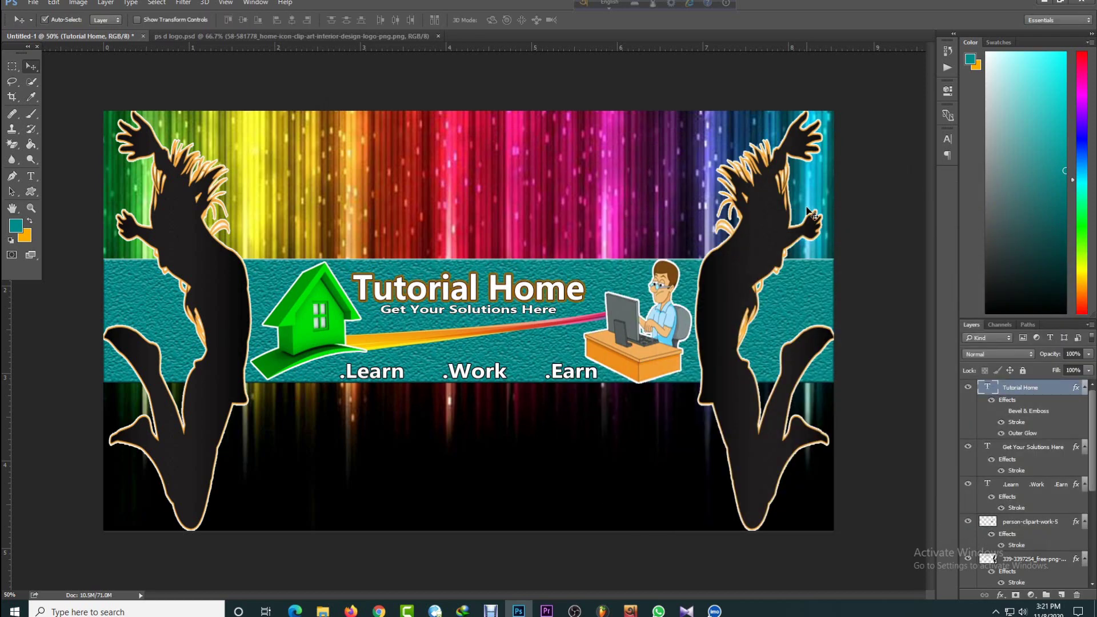
- Save the banner to the Desktop as a Photoshop file named Tutorial Home channel art
key(ctrl+s)
text(Tutorial Home)
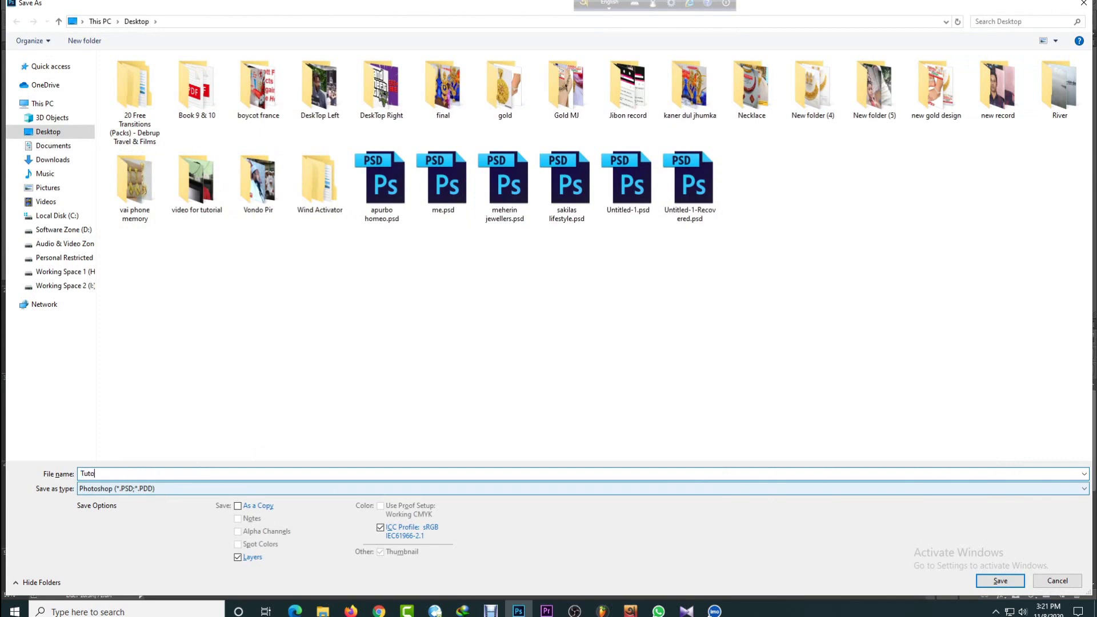
text( channel art)
key(Return)
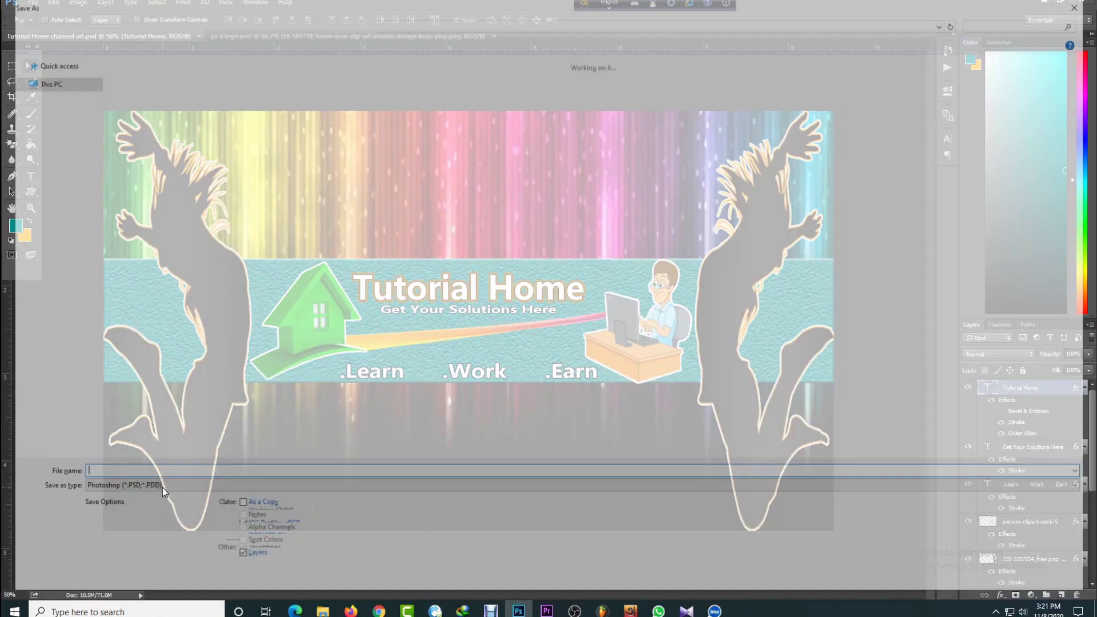
- Save a JPEG copy of the banner to the Desktop under the name Tutorial Home channel art
click(162, 487)
click(171, 359)
key(Return)
key(Return)
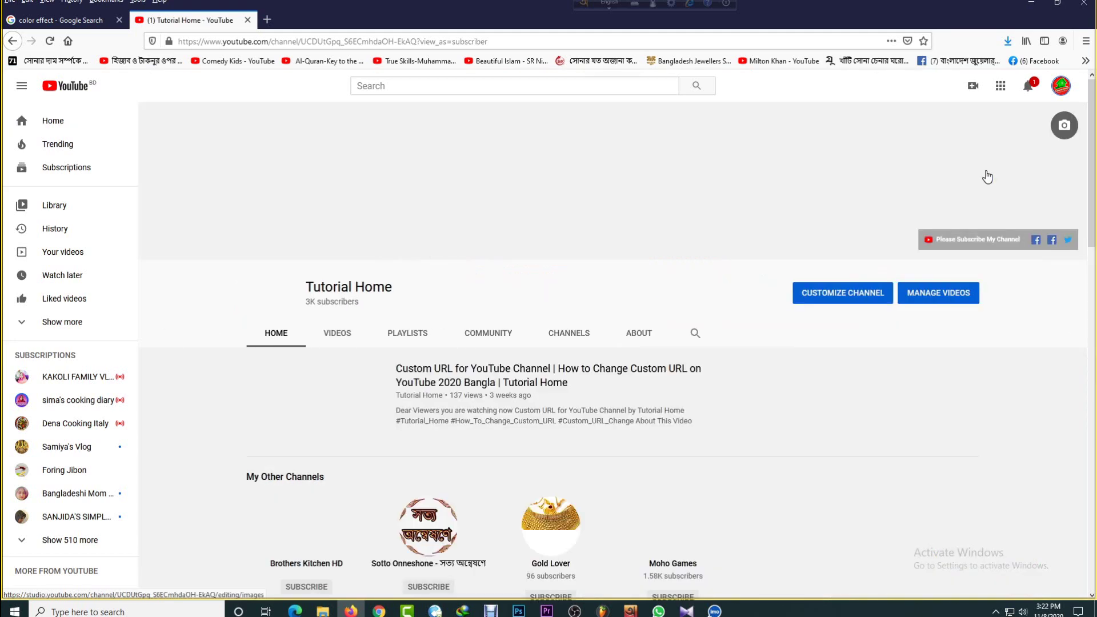
- Switch to YouTube in Firefox and open the Branding settings of the Tutorial Home channel's customization page
click(843, 291)
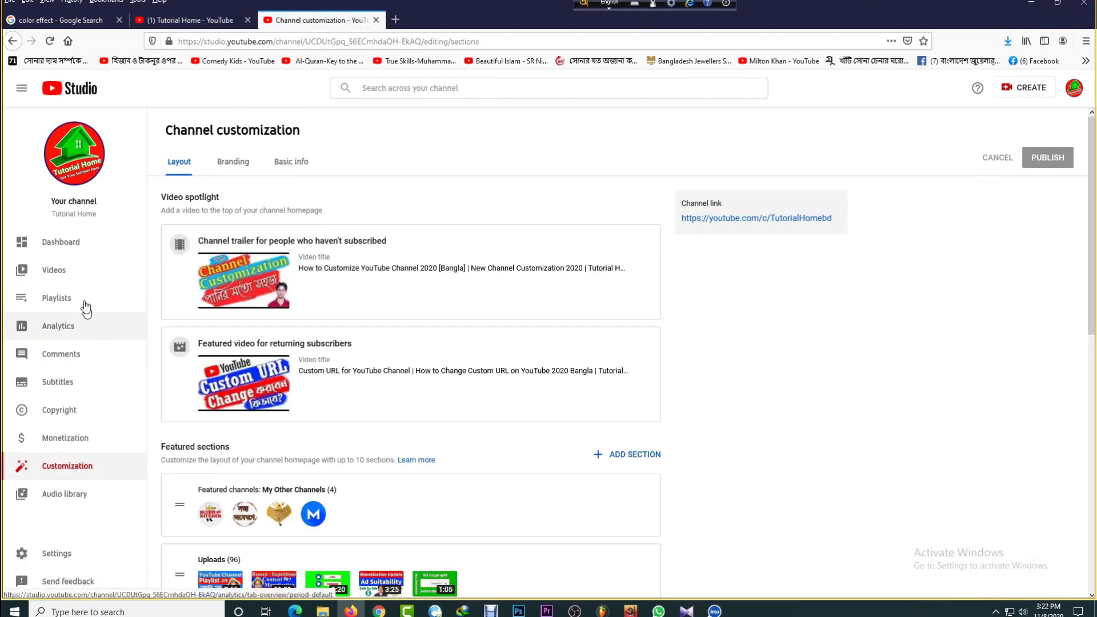
click(53, 468)
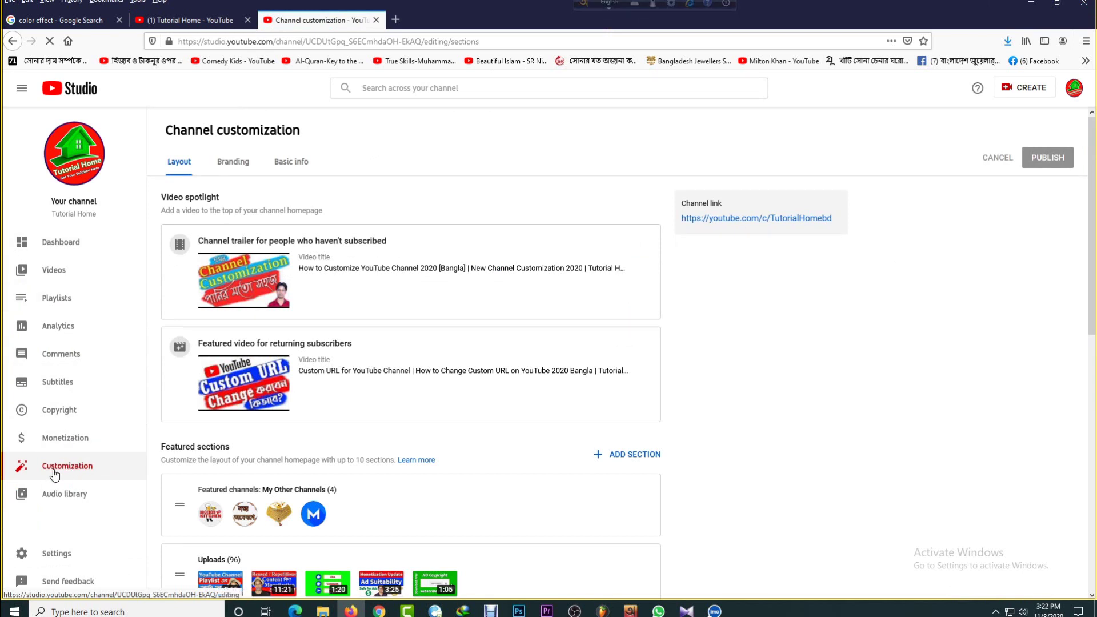
click(237, 165)
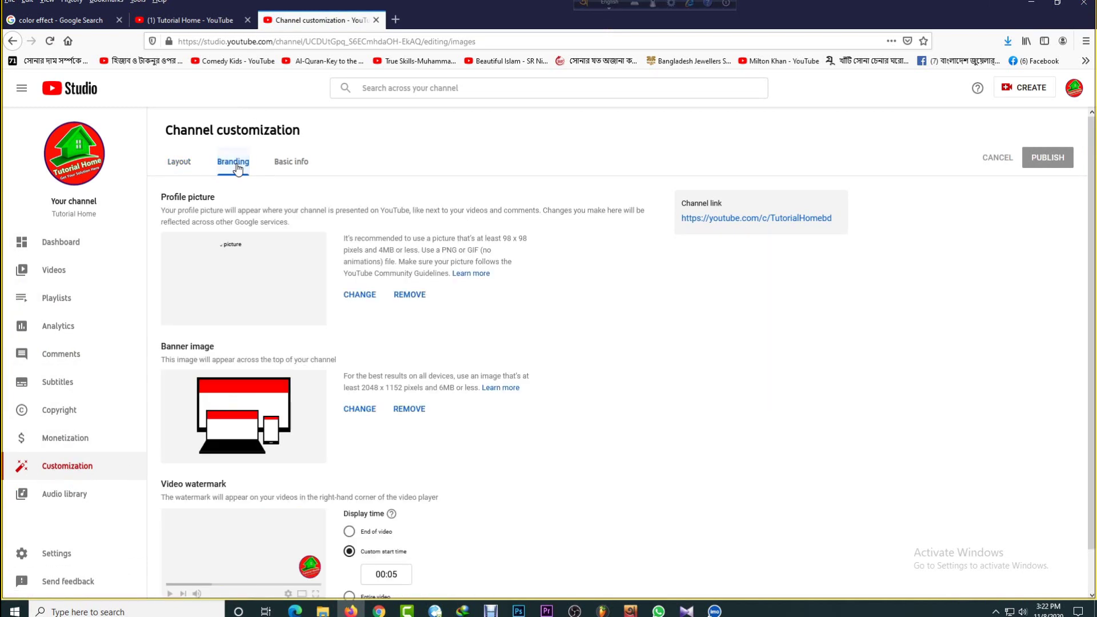
- Replace the channel's banner image with Tutorial Home channel art.jpg, accept the default crop and publish the change
click(359, 409)
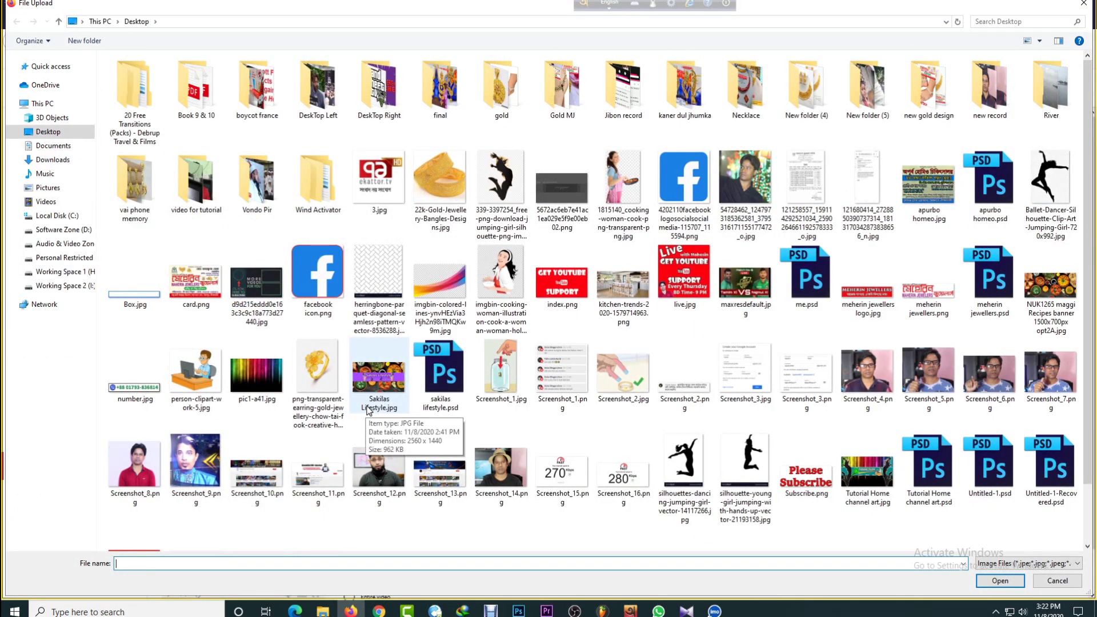
click(866, 469)
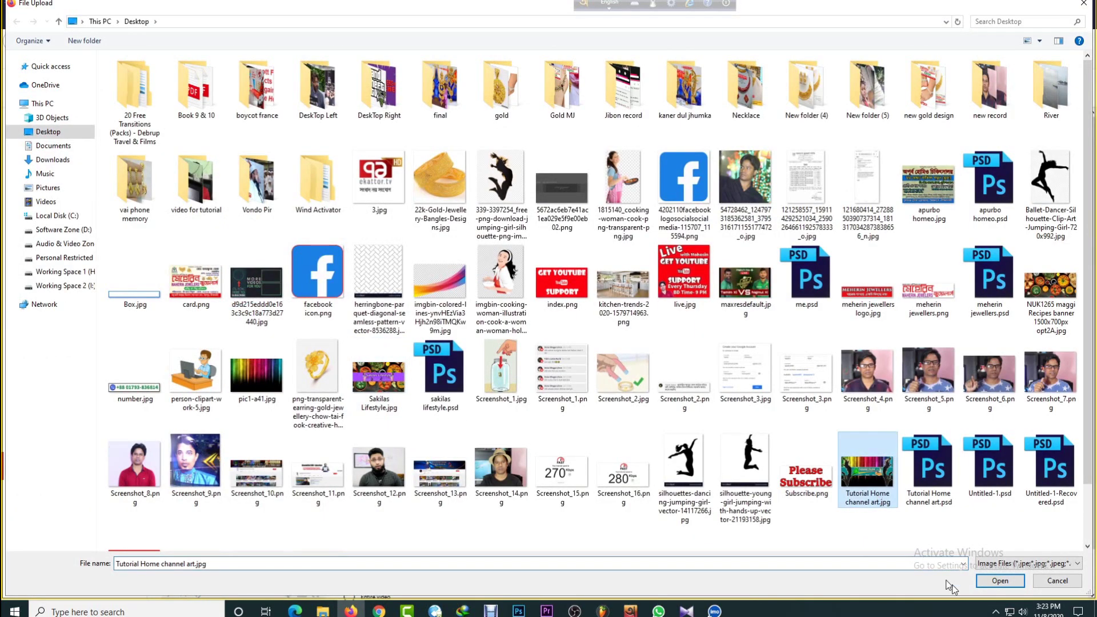
click(1000, 580)
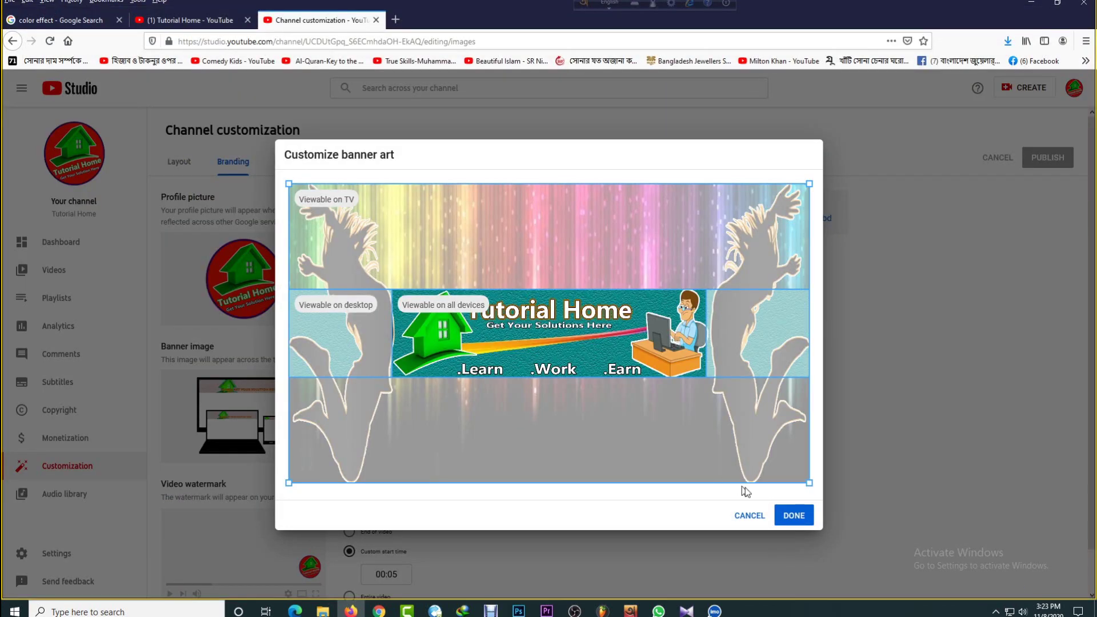
click(793, 515)
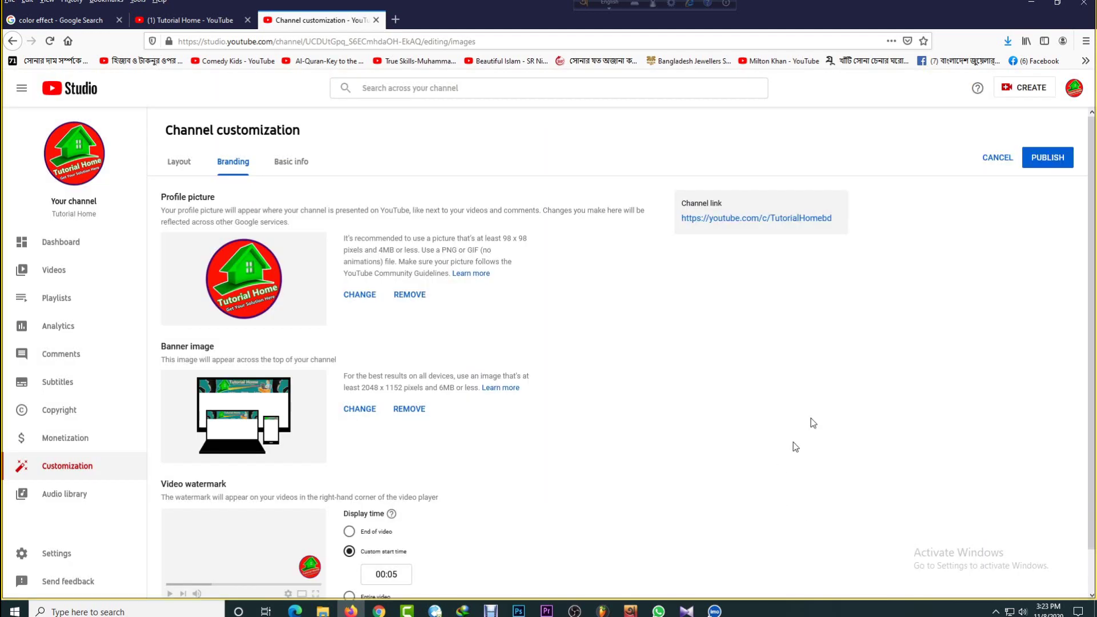
click(1056, 156)
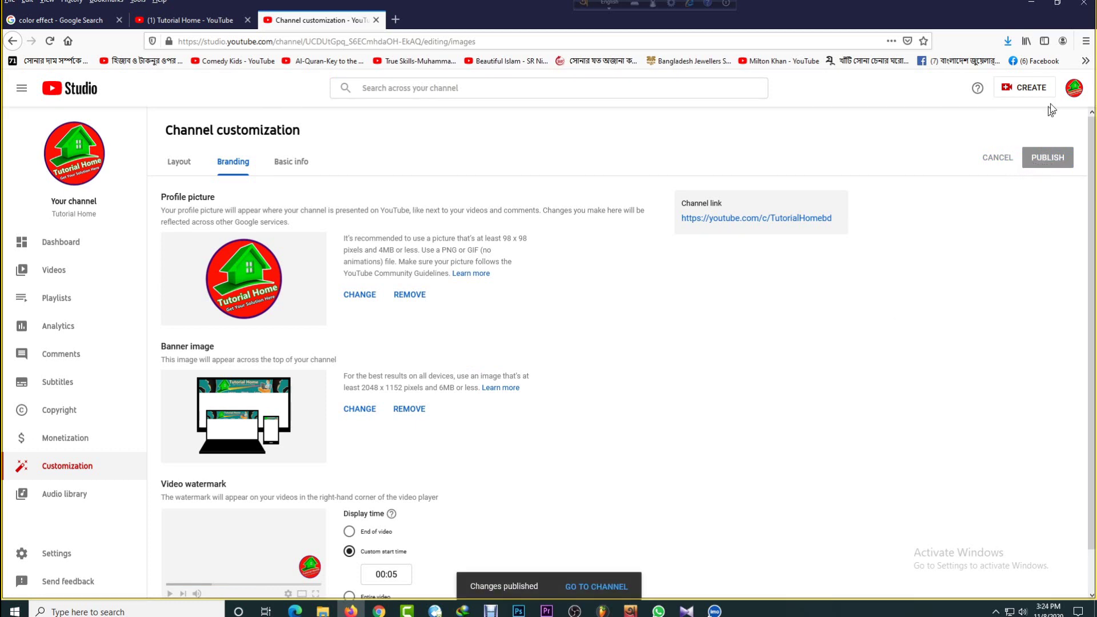
- View the channel page to check the published banner, and pause the trailer video
click(1072, 88)
click(974, 153)
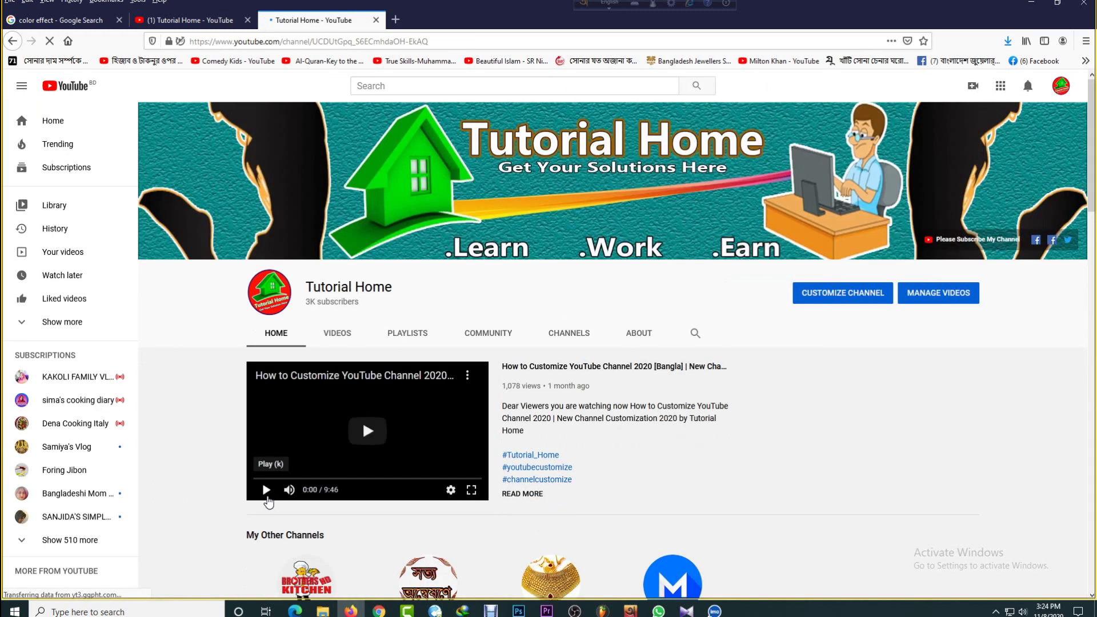
click(267, 496)
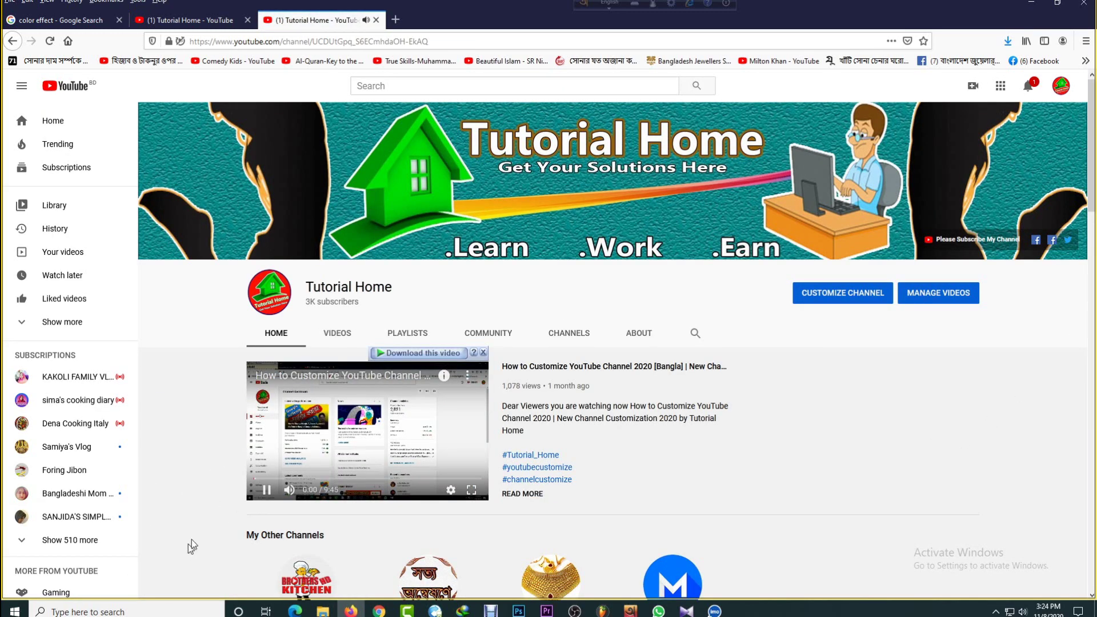
click(266, 490)
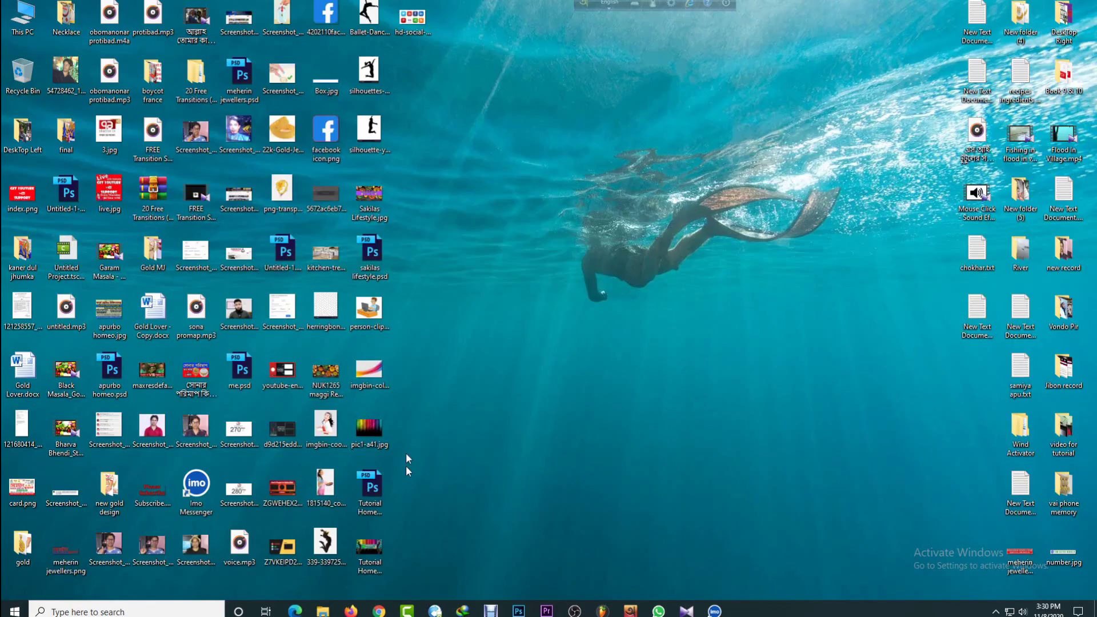
- Place the hd-social-media-icons clipart in the Photoshop banner, scaled to about 20.8%, between the ribbon and the .Work and .Earn text
drag(411, 17, 546, 566)
drag(620, 248, 526, 341)
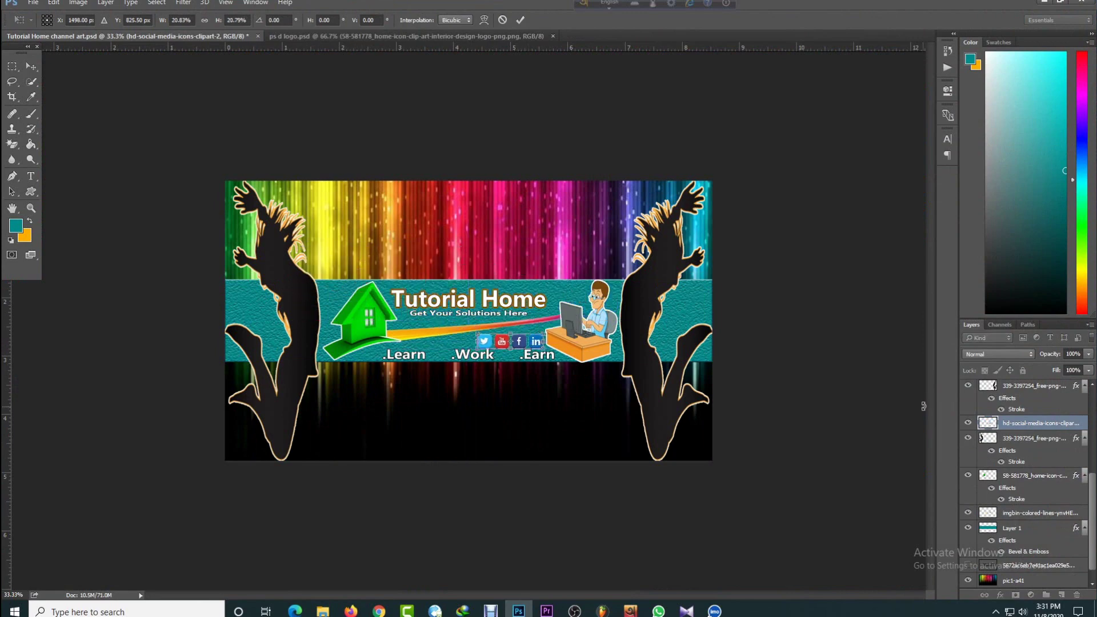
scroll(579, 328, up, 2)
drag(581, 372, 575, 369)
key(Return)
- Save the updated banner over Tutorial Home channel art.psd with Maximize Compatibility on
key(ctrl+s)
key(ctrl+shift+s)
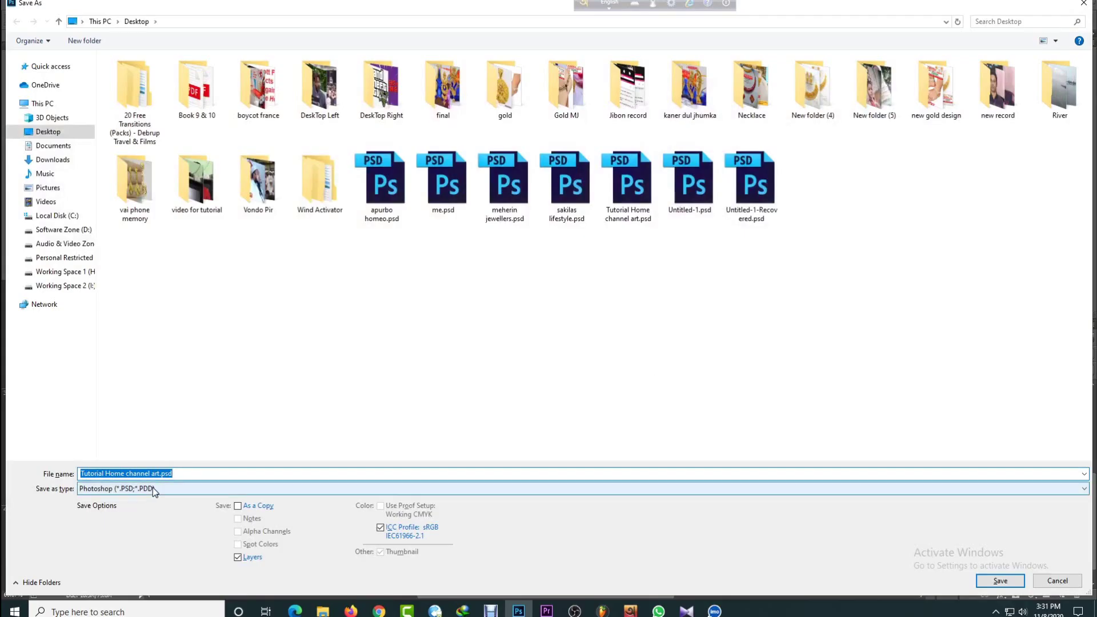
click(629, 185)
click(1000, 581)
click(576, 303)
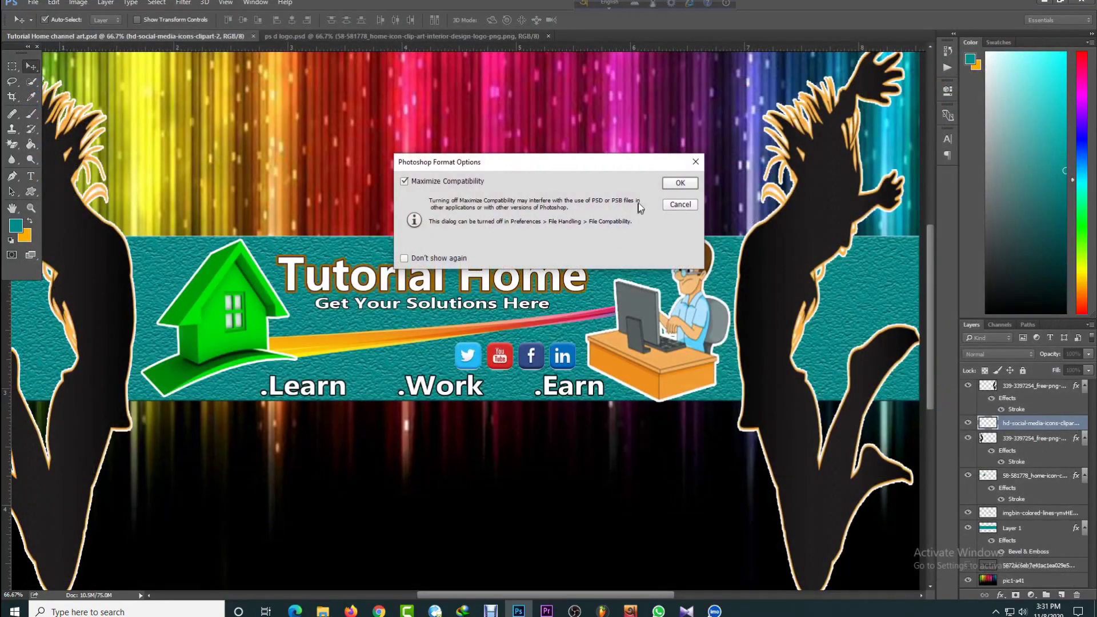
click(681, 185)
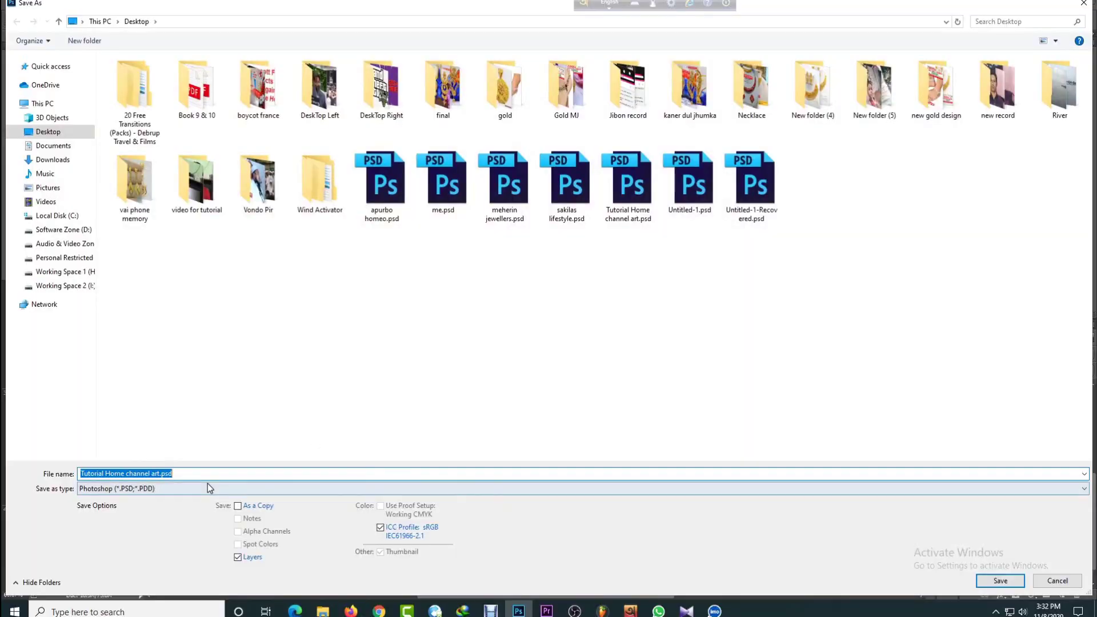
- Save the updated banner in JPEG format, replacing the existing Tutorial Home channel art.jpg
click(208, 487)
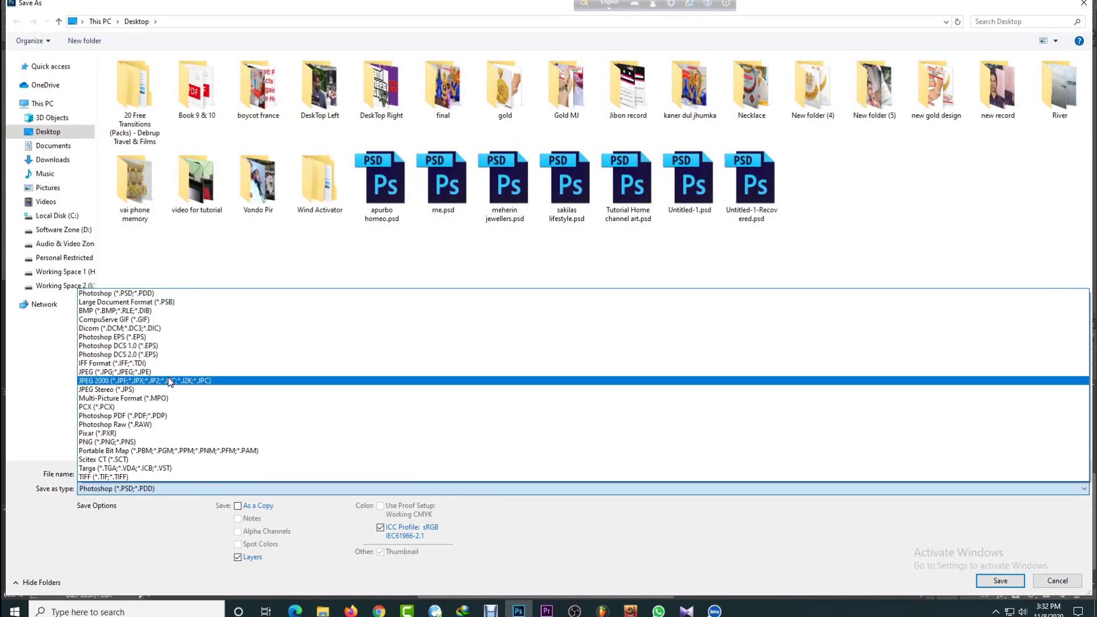
click(171, 379)
click(1006, 581)
click(574, 302)
click(616, 161)
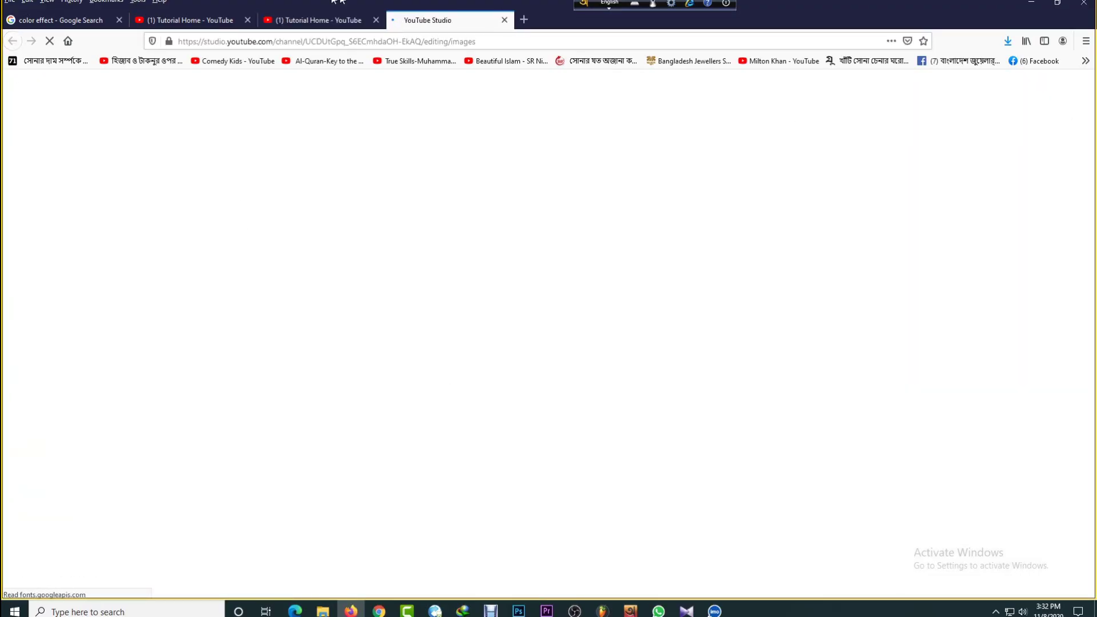
- Upload the updated Tutorial Home channel art.jpg as the banner image in YouTube Studio and publish it
click(366, 409)
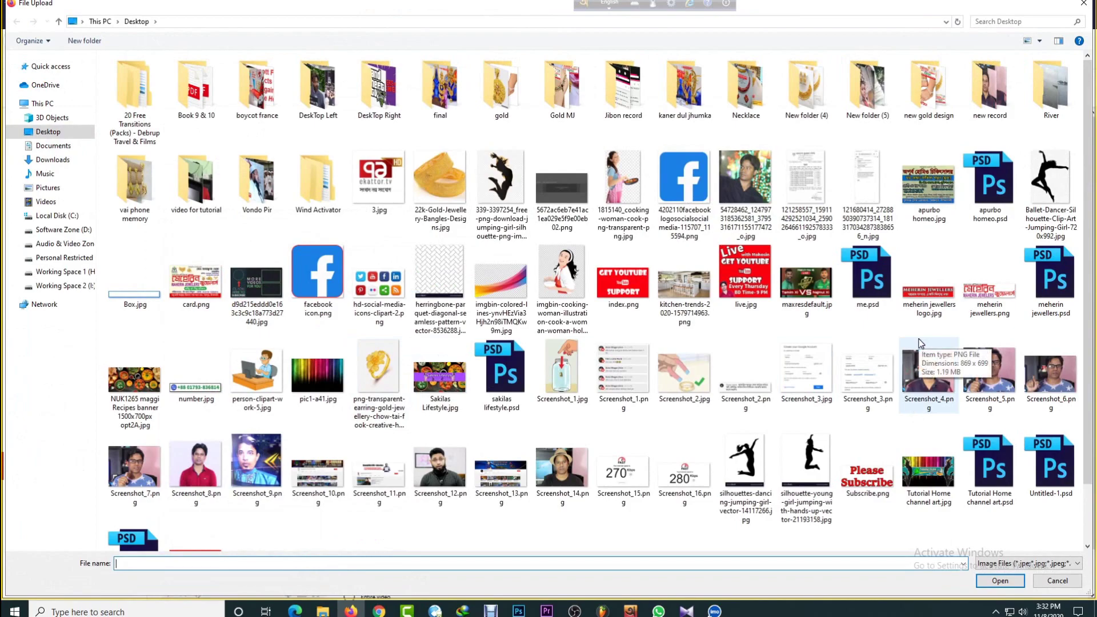
click(928, 474)
click(999, 581)
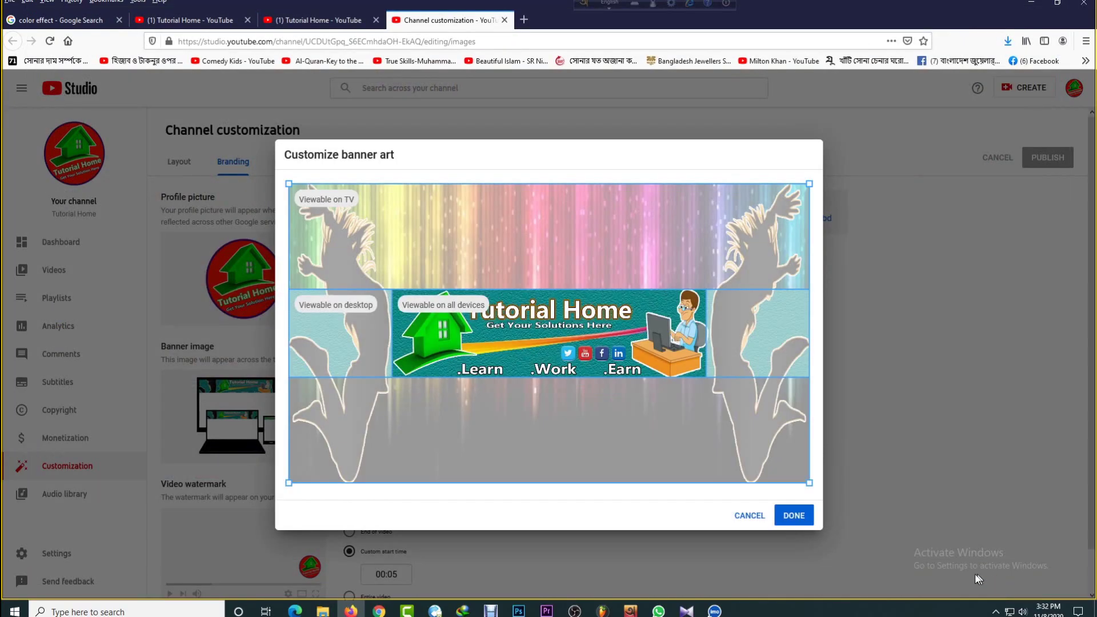
click(793, 515)
click(1048, 158)
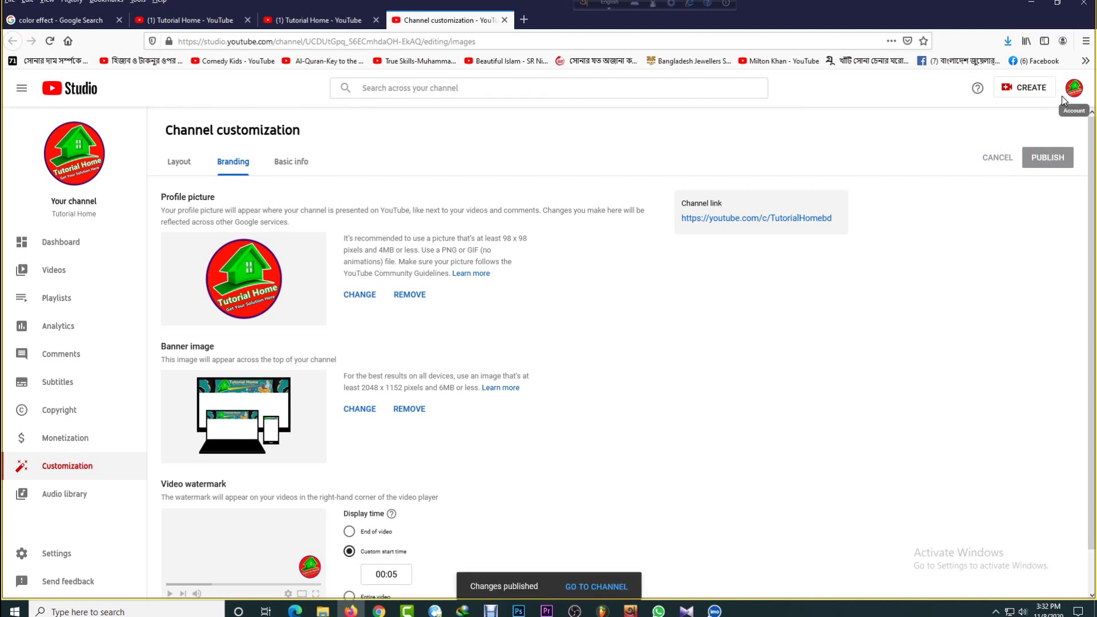
- Reload the channel page to check the updated banner, and pause the trailer video
click(320, 20)
click(50, 41)
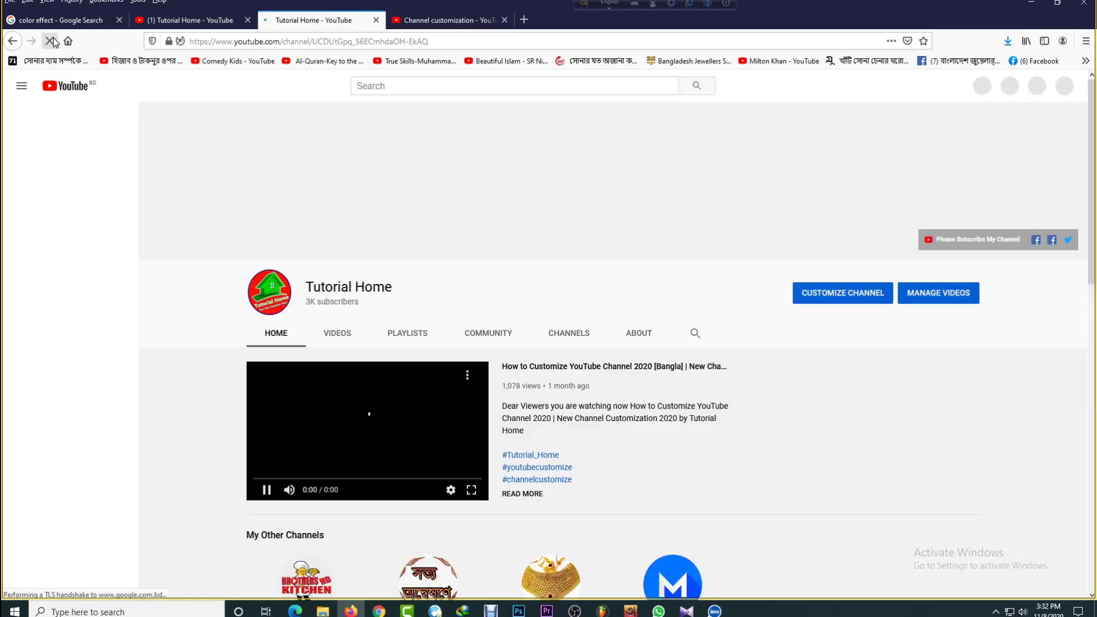
click(269, 492)
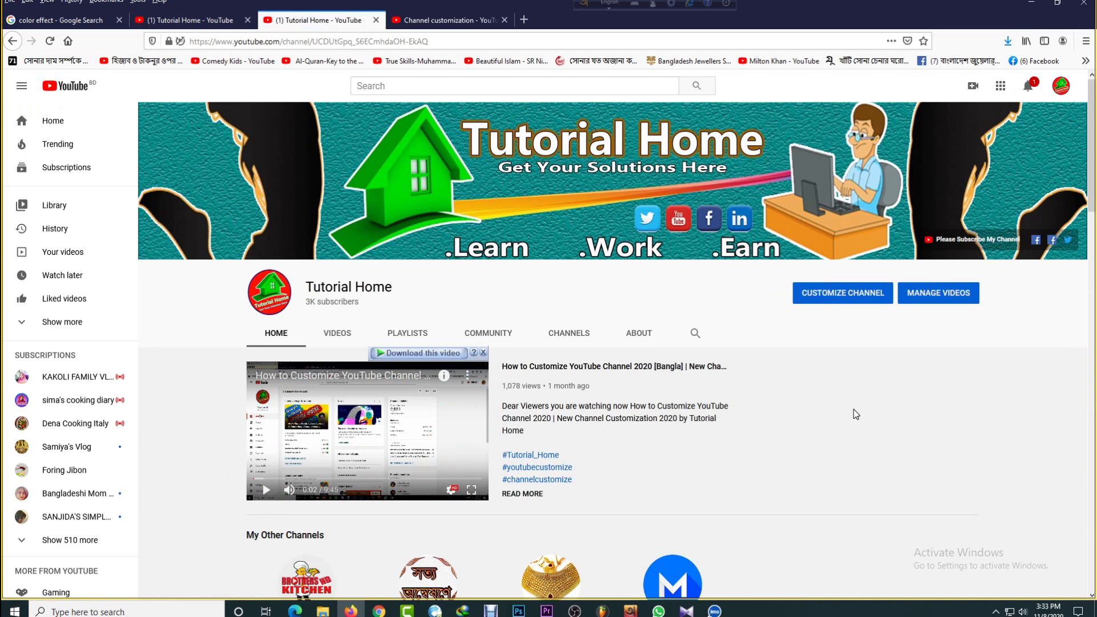